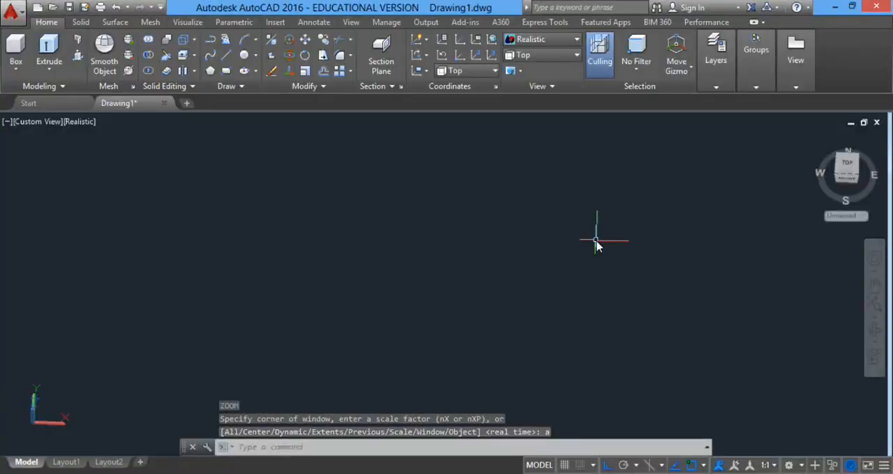
Switch the viewport to the Front view.
{"action": "left_click", "coordinate": [537, 60]}
{"action": "left_click", "coordinate": [433, 244]}
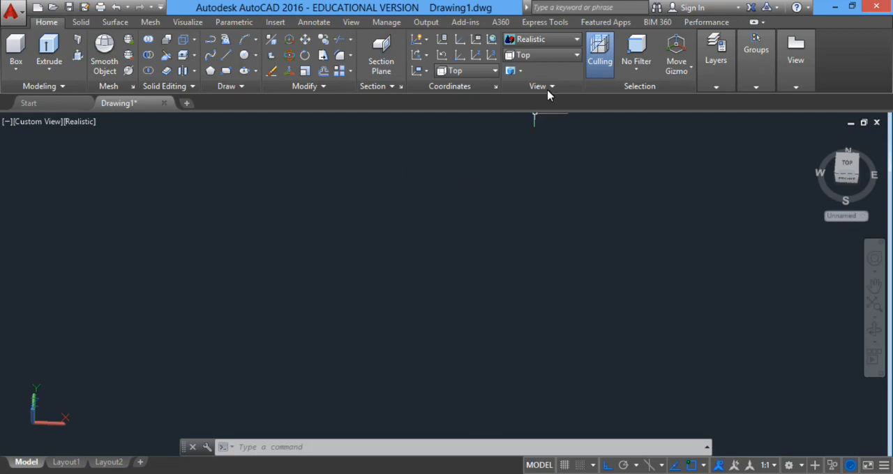
{"action": "left_click", "coordinate": [537, 56]}
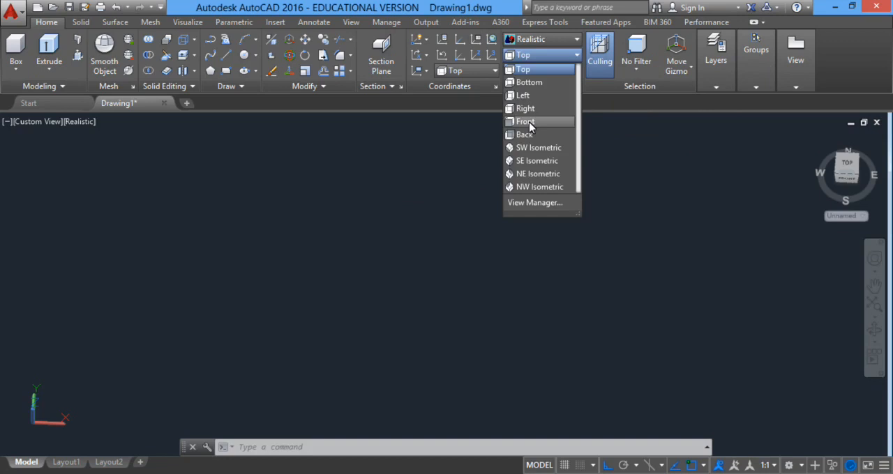
{"action": "left_click", "coordinate": [527, 122]}
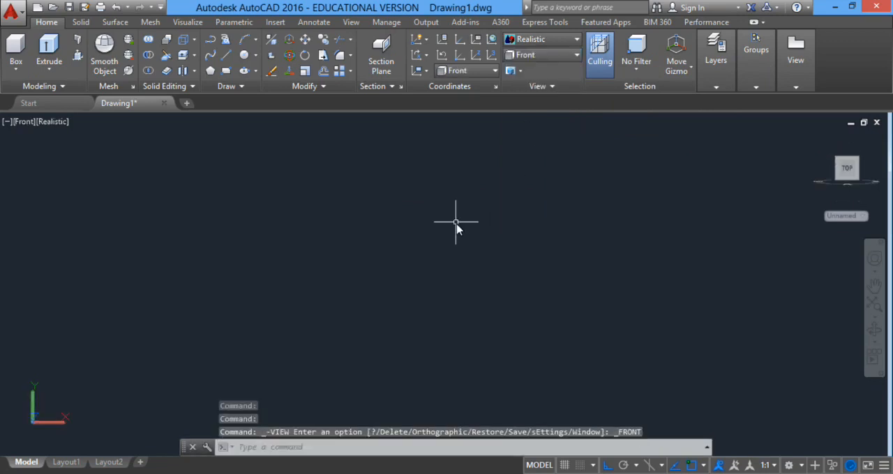
Draw a circle with a radius of 5 in an empty area of the front plane.
{"action": "middle_click_drag", "start_coordinate": [519, 224], "coordinate": [309, 389]}
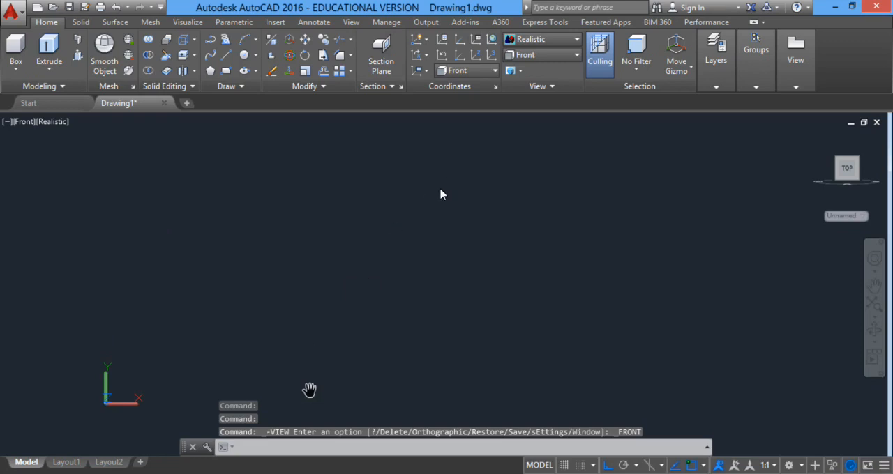
{"action": "type", "text": "c"}
{"action": "key", "text": "Return"}
{"action": "left_click", "coordinate": [376, 227]}
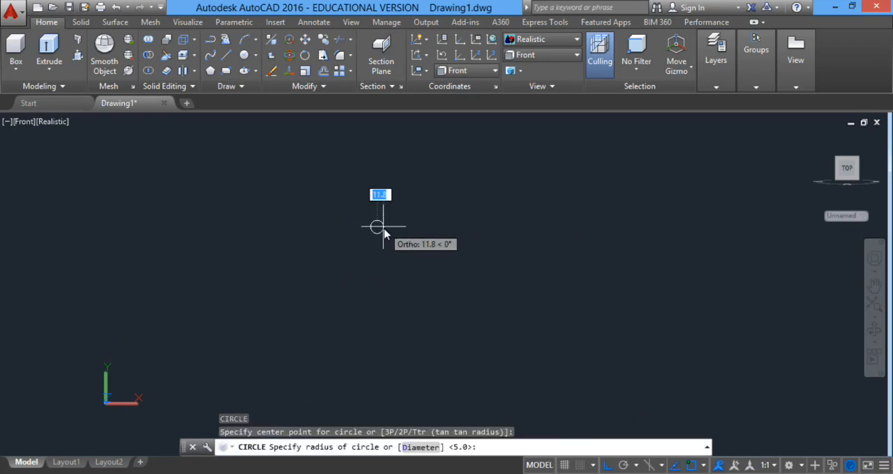
{"action": "type", "text": "5"}
{"action": "key", "text": "Return"}
Draw a concentric circle with a radius of 7 from the first circle's center.
{"action": "scroll", "coordinate": [378, 224], "scroll_direction": "up", "scroll_amount": 11}
{"action": "type", "text": "center point"}
{"action": "key", "text": "Return"}
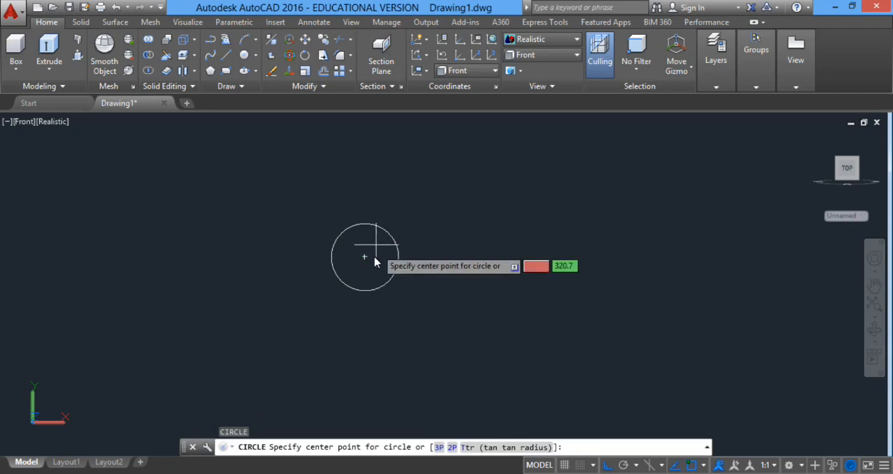
{"action": "left_click", "coordinate": [365, 257]}
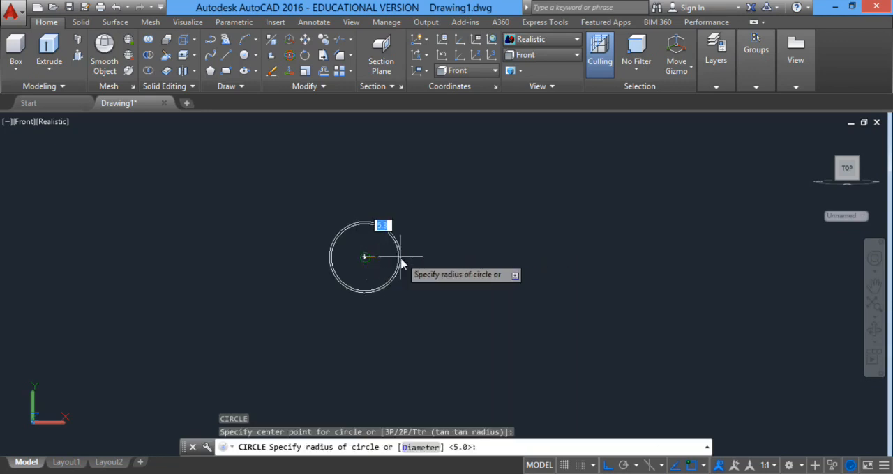
{"action": "type", "text": "7"}
{"action": "key", "text": "Return"}
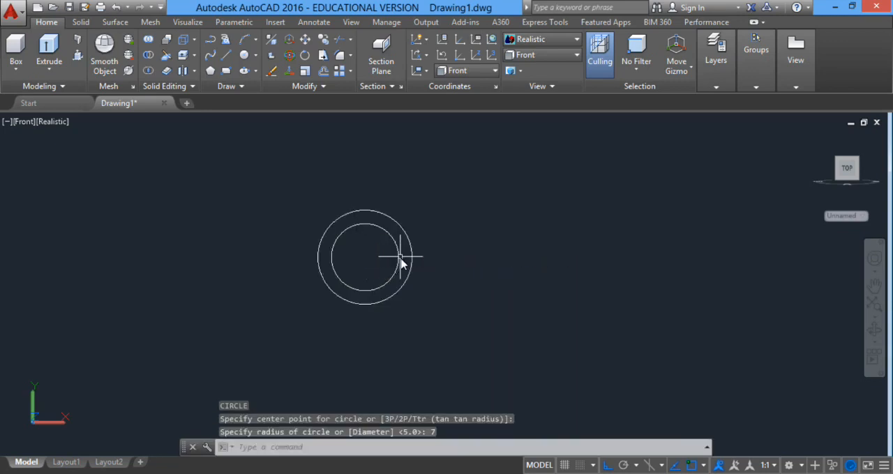
Add a third concentric circle with a radius of 12 about the same center.
{"action": "type", "text": "c"}
{"action": "key", "text": "Return"}
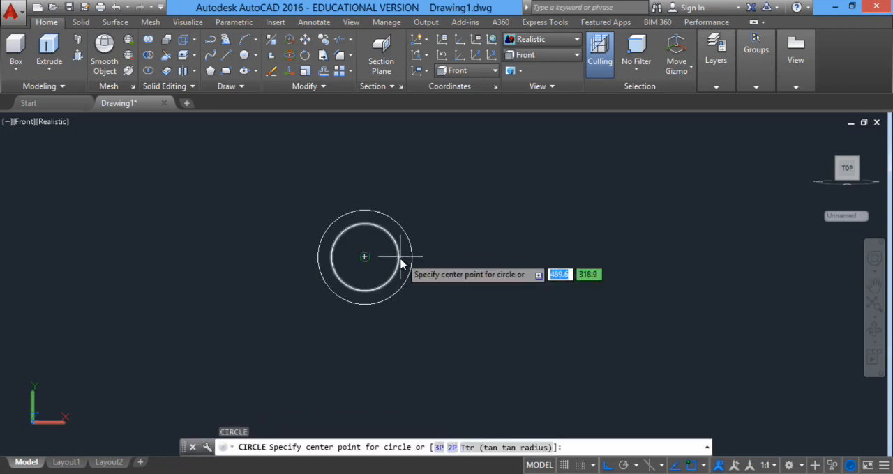
{"action": "left_click", "coordinate": [364, 257]}
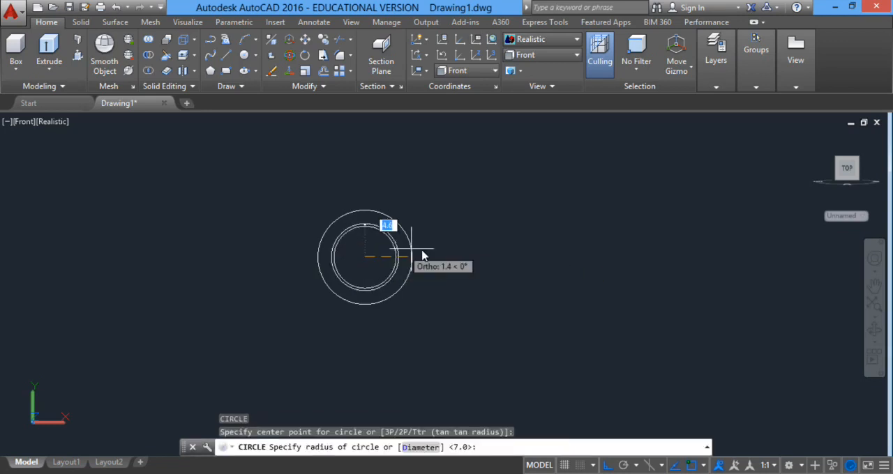
{"action": "type", "text": "12"}
{"action": "key", "text": "Return"}
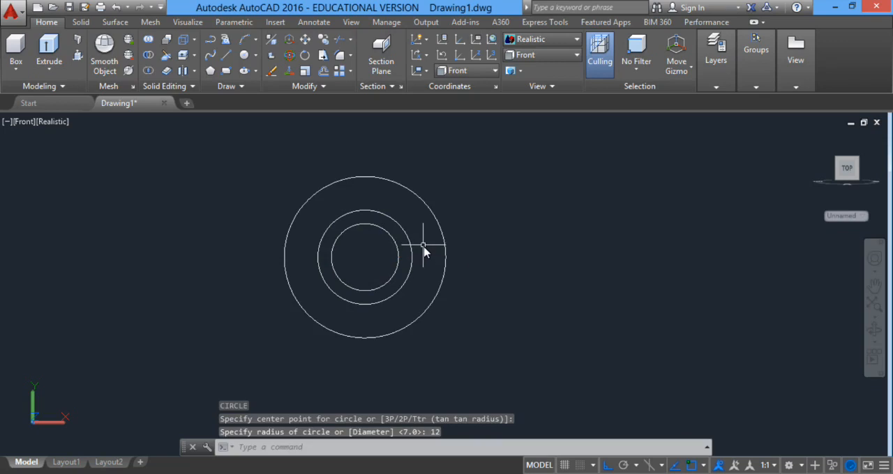
Draw two more circles on the common center, with radii of 15 and 19.
{"action": "key", "text": "Return"}
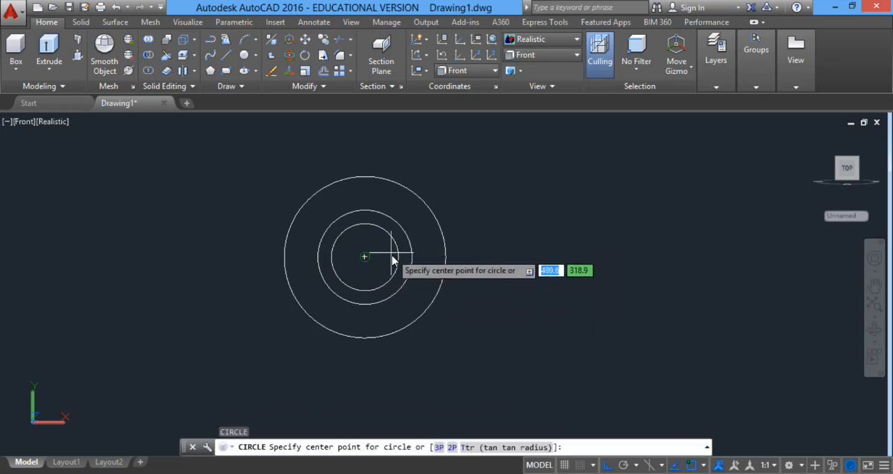
{"action": "left_click", "coordinate": [364, 258]}
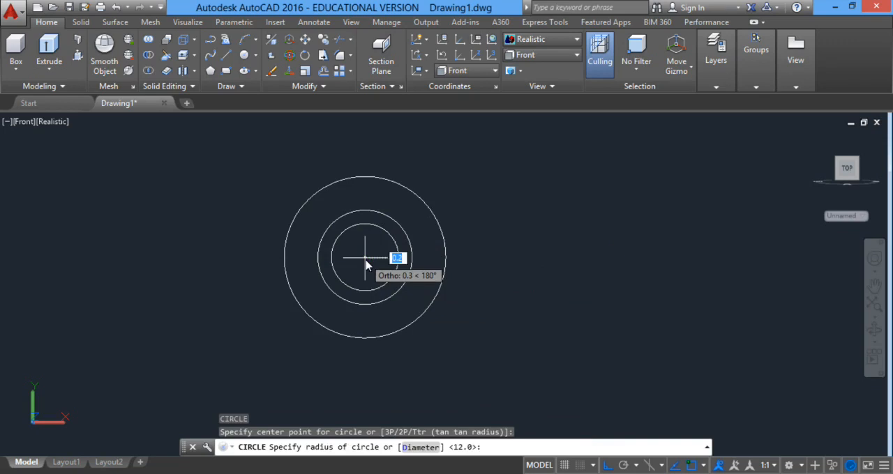
{"action": "type", "text": "15"}
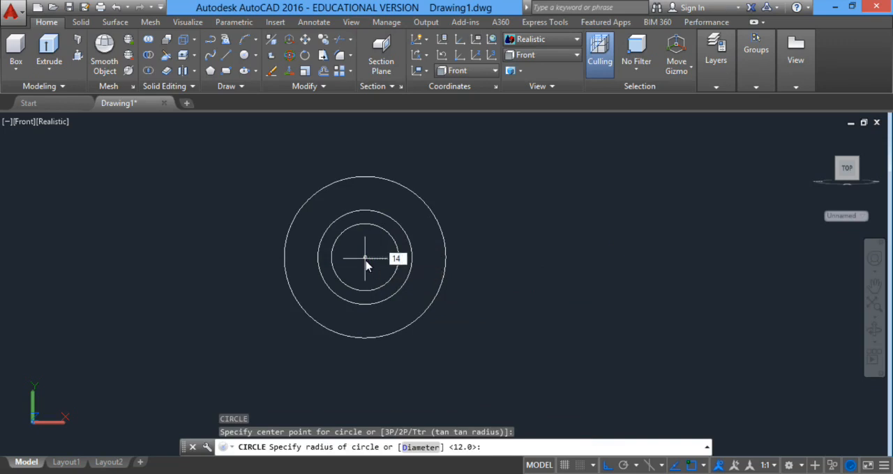
{"action": "key", "text": "Return"}
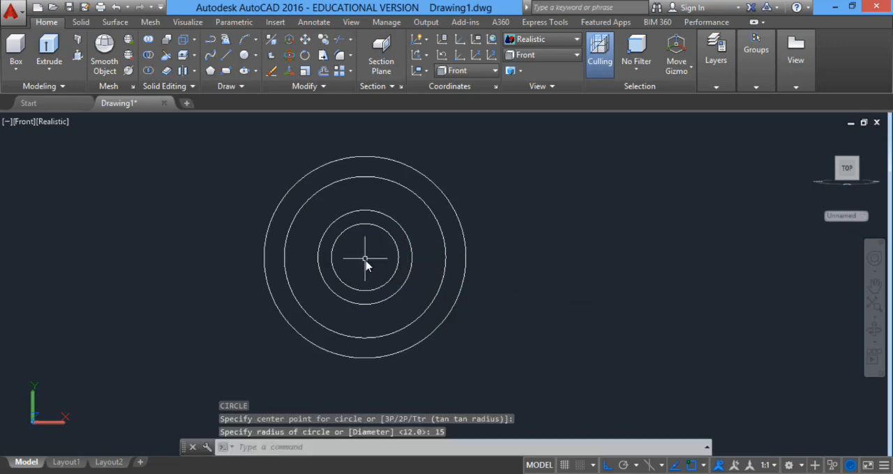
{"action": "key", "text": "Return"}
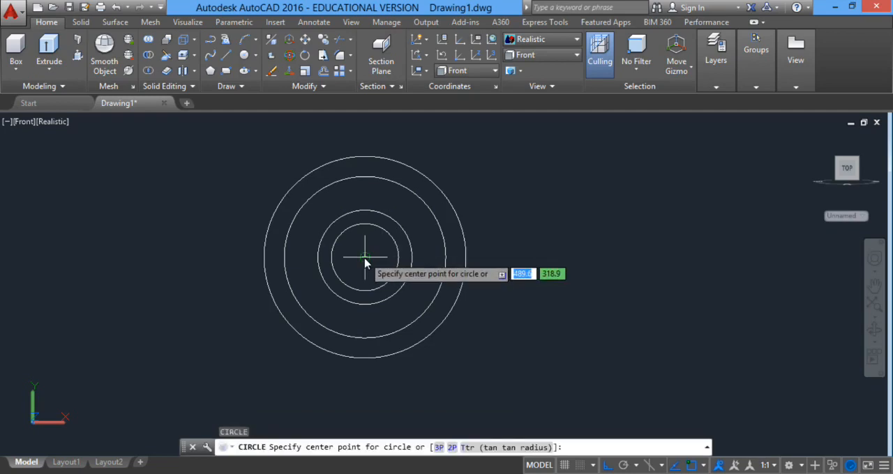
{"action": "left_click", "coordinate": [364, 257]}
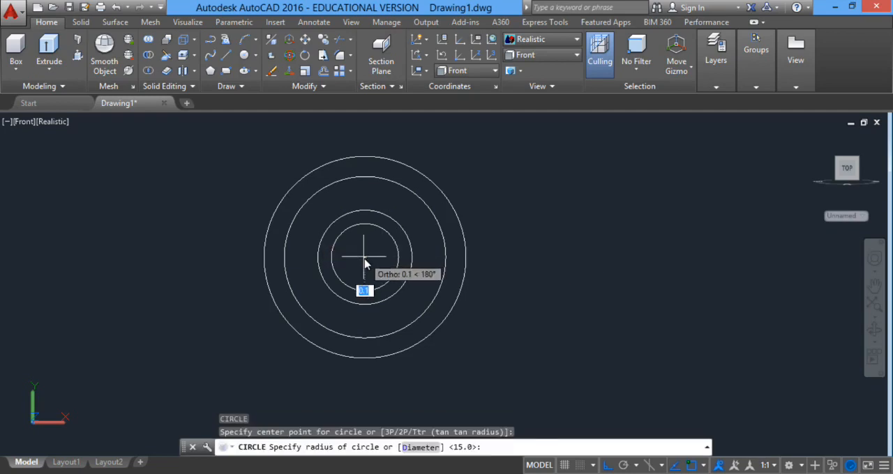
{"action": "type", "text": "19"}
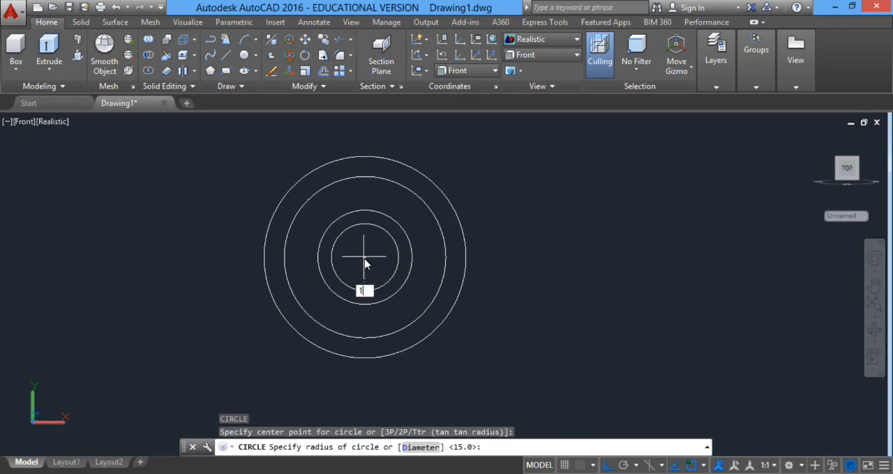
{"action": "key", "text": "Return"}
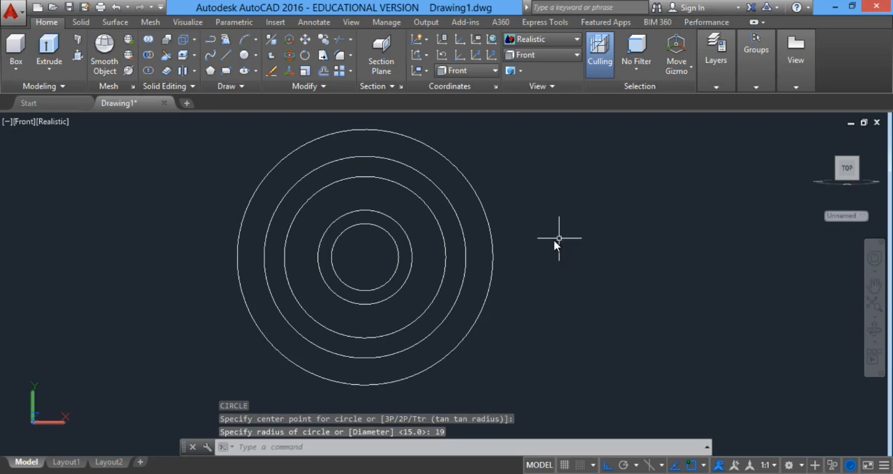
Draw a concentric circle with a radius of 22 around the existing circles.
{"action": "type", "text": "c"}
{"action": "key", "text": "Return"}
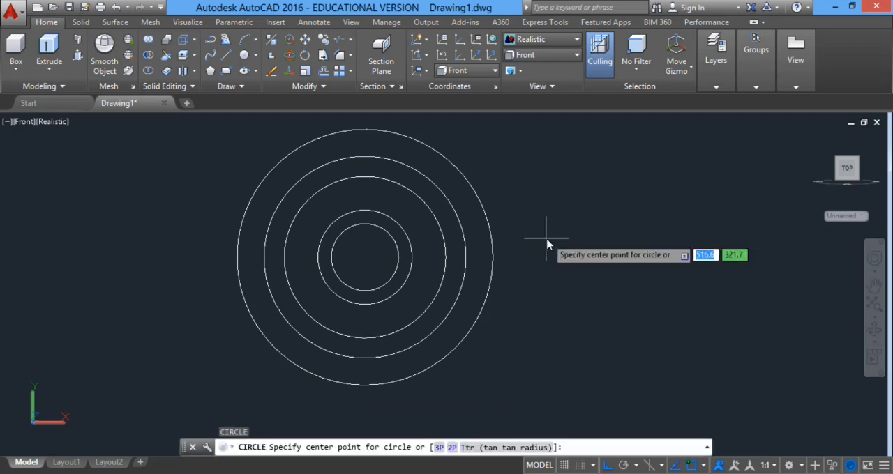
{"action": "left_click", "coordinate": [367, 261]}
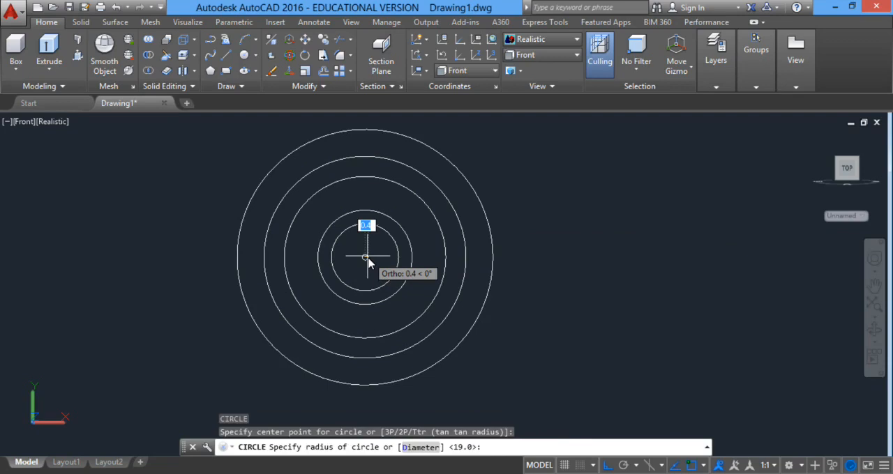
{"action": "type", "text": "22"}
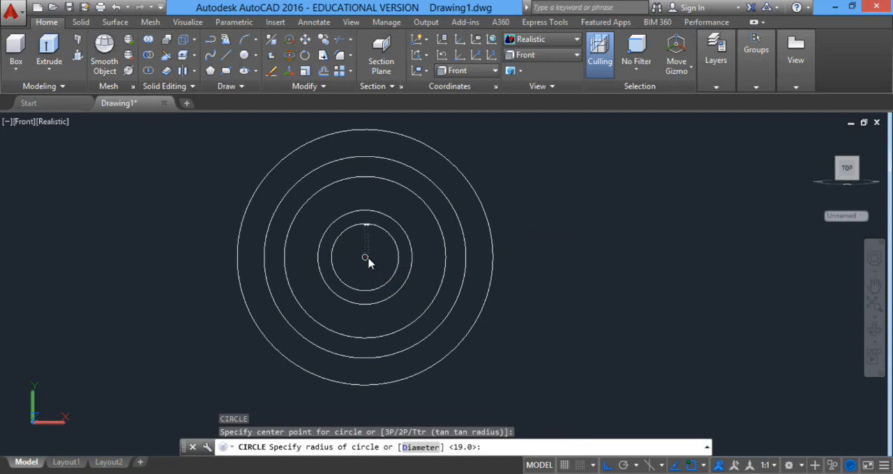
{"action": "key", "text": "Return"}
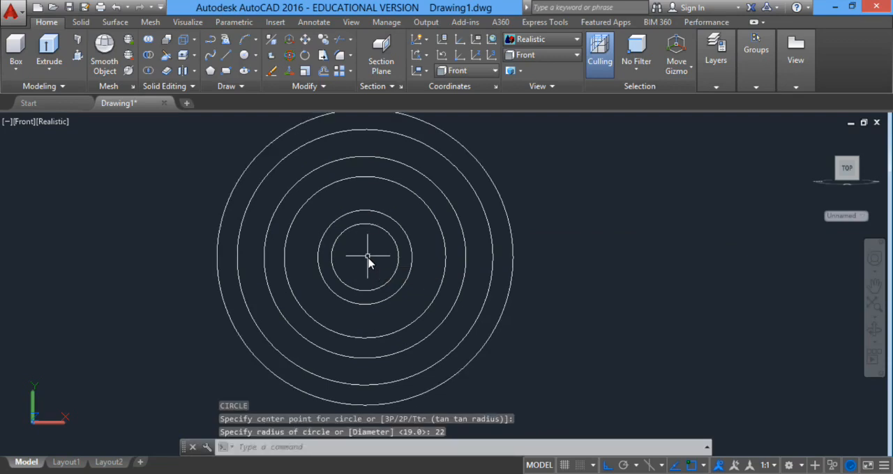
Draw a concentric circle with a radius of 21 about the common center.
{"action": "key", "text": "Return"}
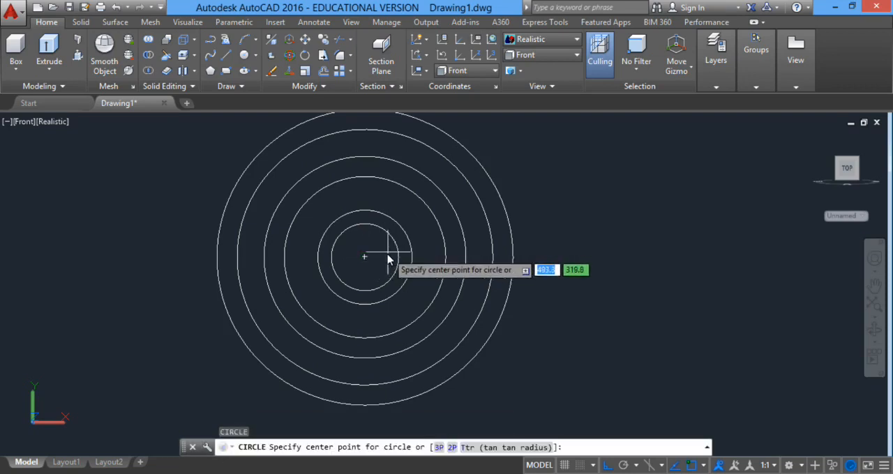
{"action": "left_click", "coordinate": [364, 257]}
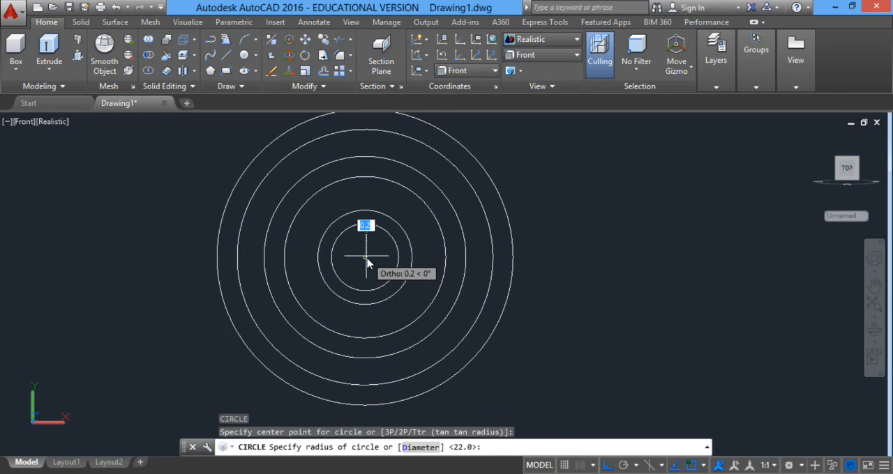
{"action": "type", "text": "21"}
{"action": "key", "text": "Return"}
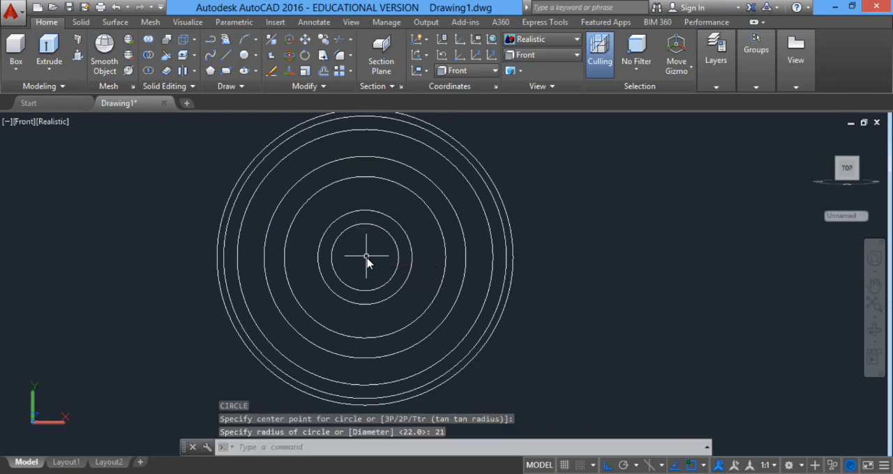
Erase the outermost circle, the one with a radius of 22.
{"action": "left_click", "coordinate": [505, 196]}
{"action": "right_click", "coordinate": [545, 202]}
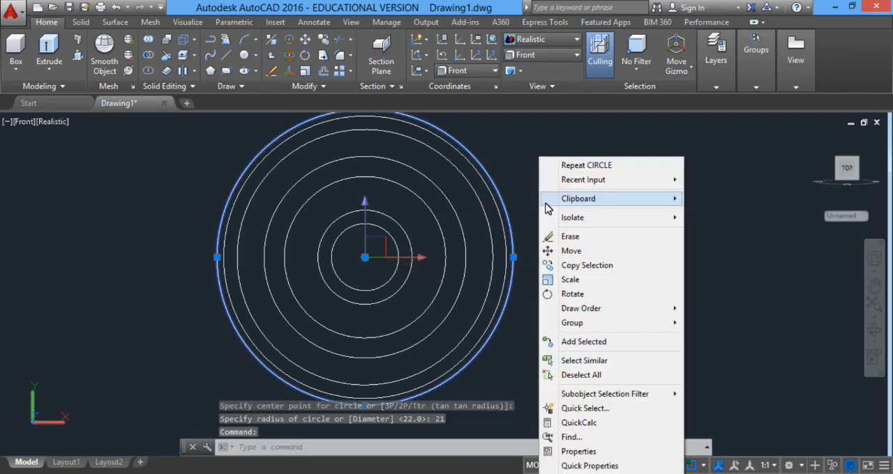
{"action": "left_click", "coordinate": [551, 237]}
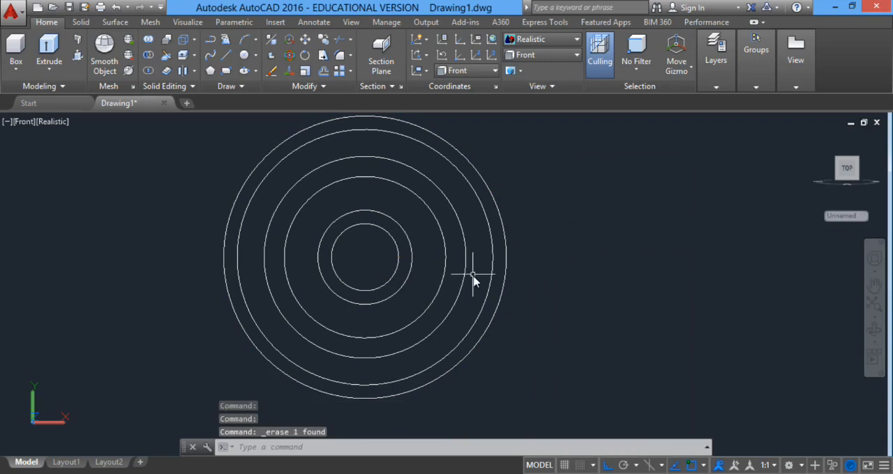
{"action": "type", "text": "xl"}
{"action": "key", "text": "Return"}
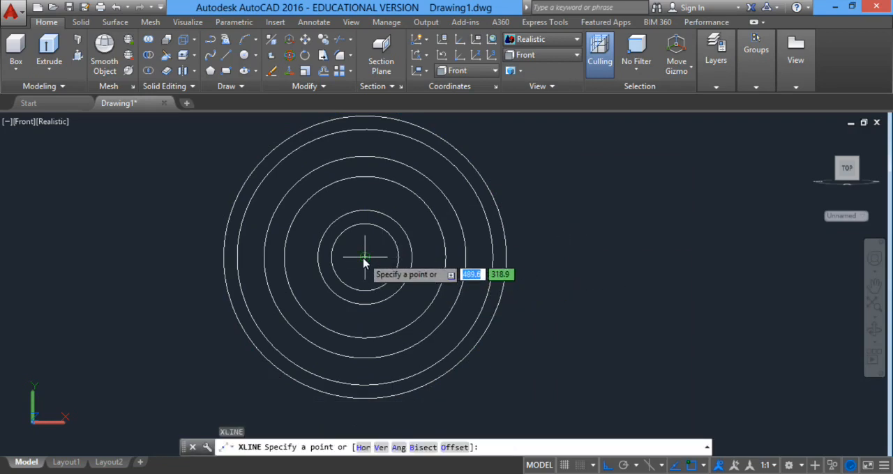
{"action": "key", "text": "Escape"}
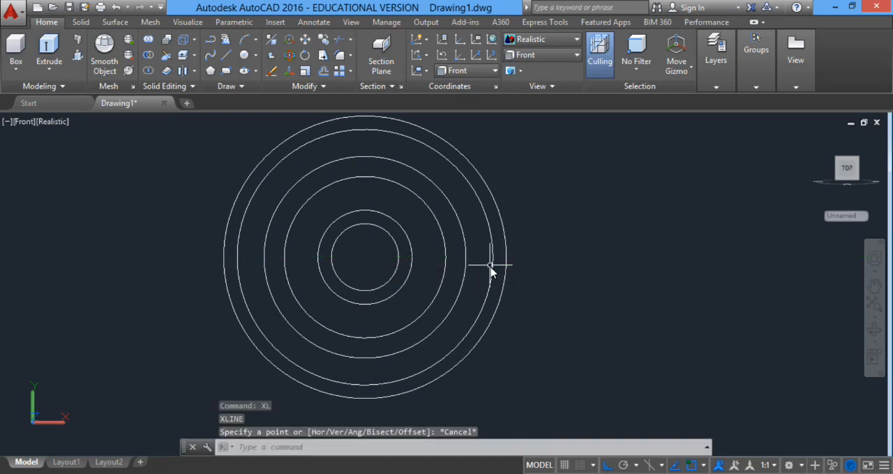
{"action": "left_click", "coordinate": [238, 86]}
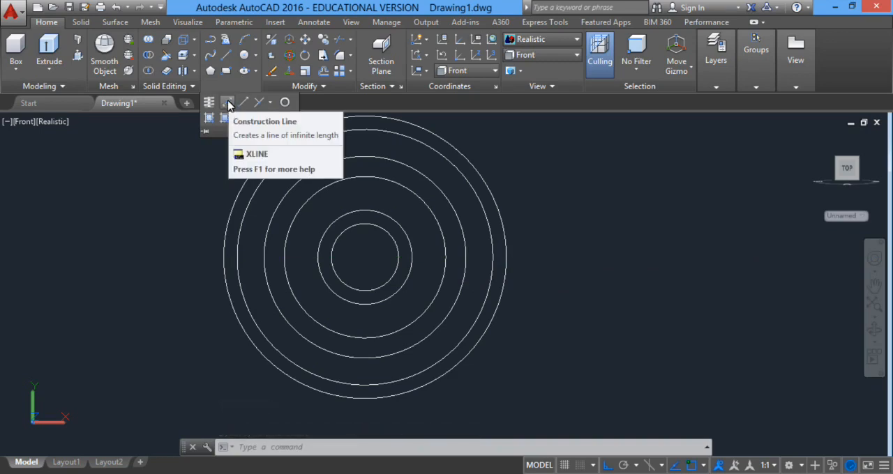
{"action": "left_click", "coordinate": [232, 104]}
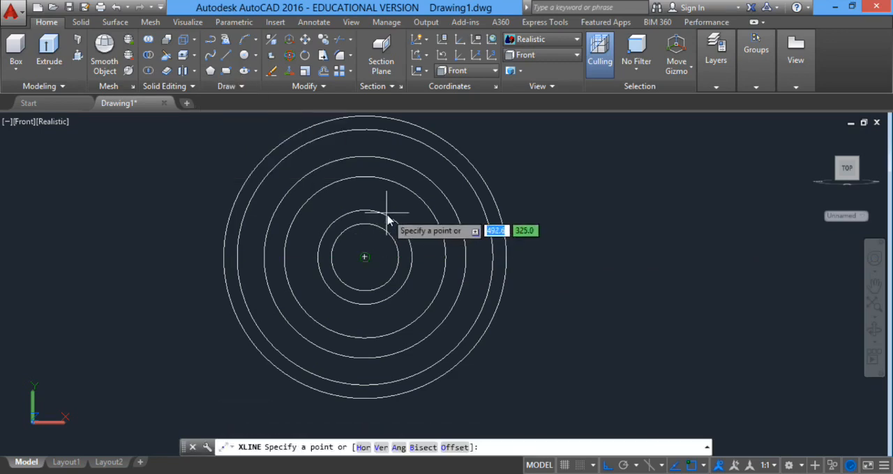
{"action": "key", "text": "Escape"}
Draw a horizontal construction line through the common center of the circles.
{"action": "scroll", "coordinate": [492, 262], "scroll_direction": "down", "scroll_amount": 2}
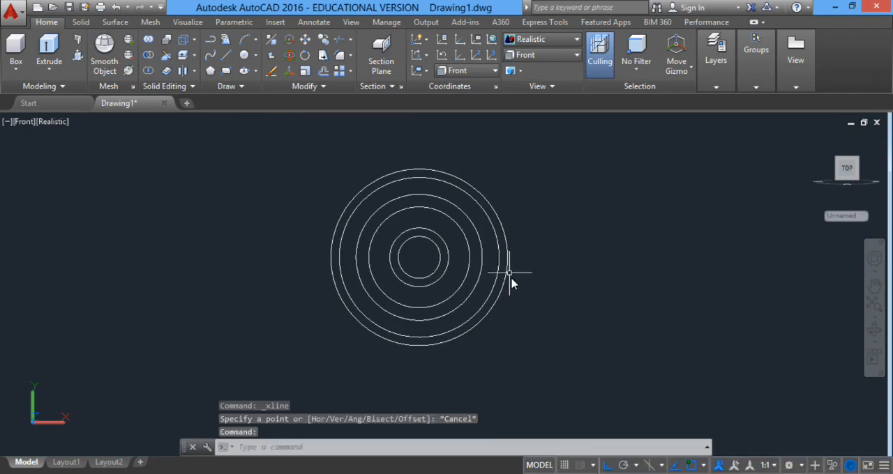
{"action": "type", "text": "xl"}
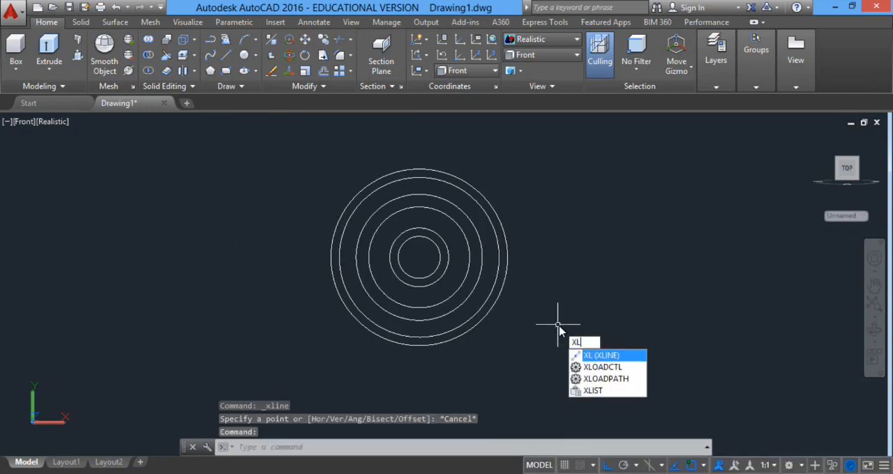
{"action": "key", "text": "Return"}
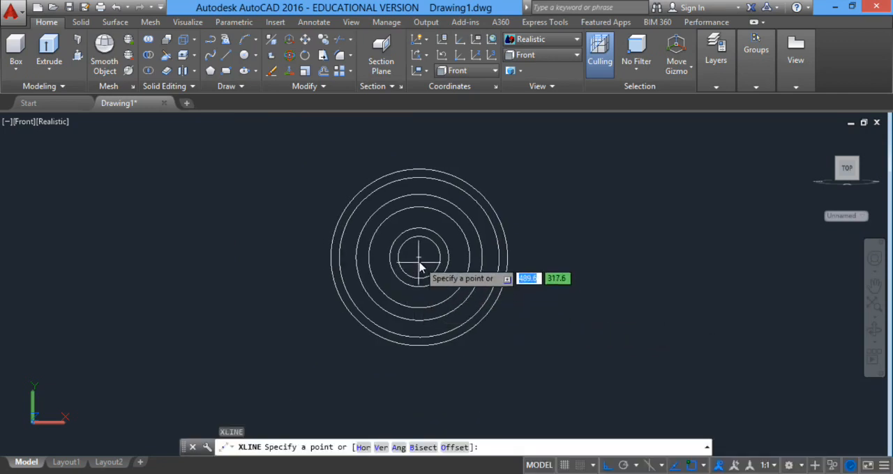
{"action": "left_click", "coordinate": [420, 265]}
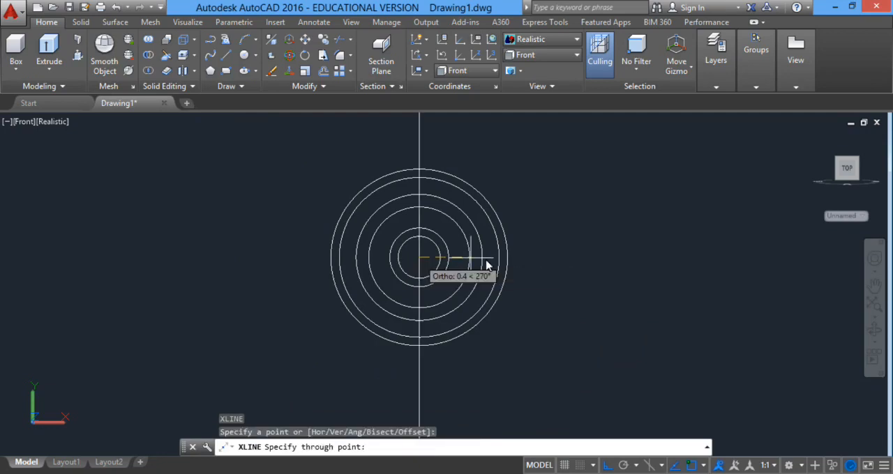
{"action": "left_click", "coordinate": [573, 301]}
{"action": "key", "text": "Return"}
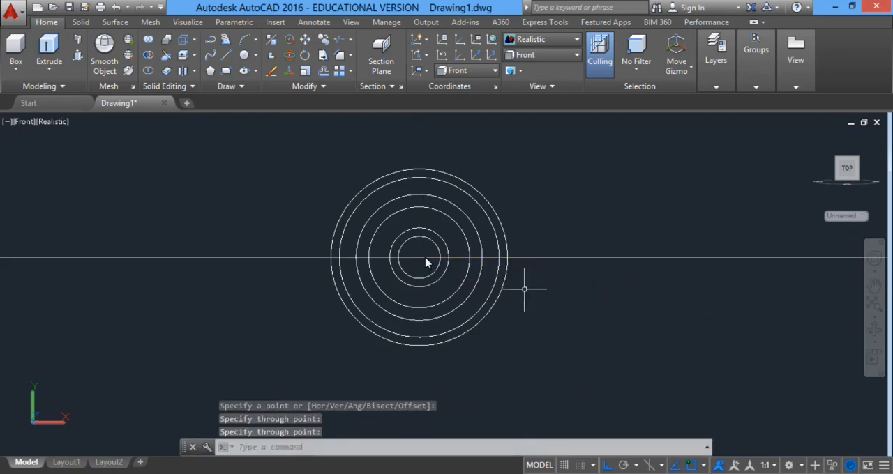
Offset the horizontal construction line by 1 on both sides, above and below the center.
{"action": "scroll", "coordinate": [434, 263], "scroll_direction": "up", "scroll_amount": 5}
{"action": "type", "text": "of"}
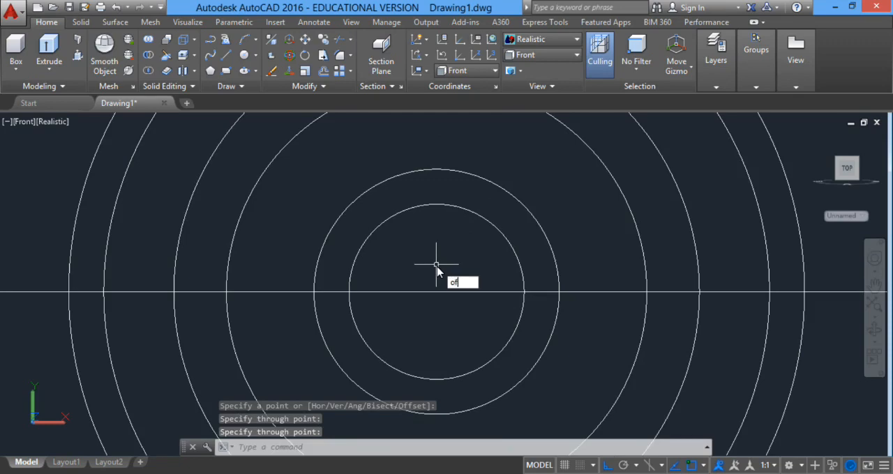
{"action": "key", "text": "Return"}
{"action": "type", "text": "1"}
{"action": "key", "text": "Return"}
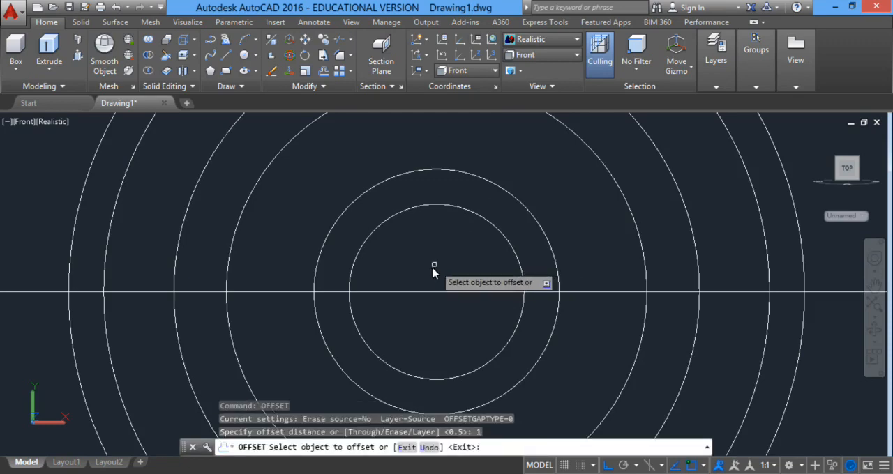
{"action": "left_click", "coordinate": [435, 293]}
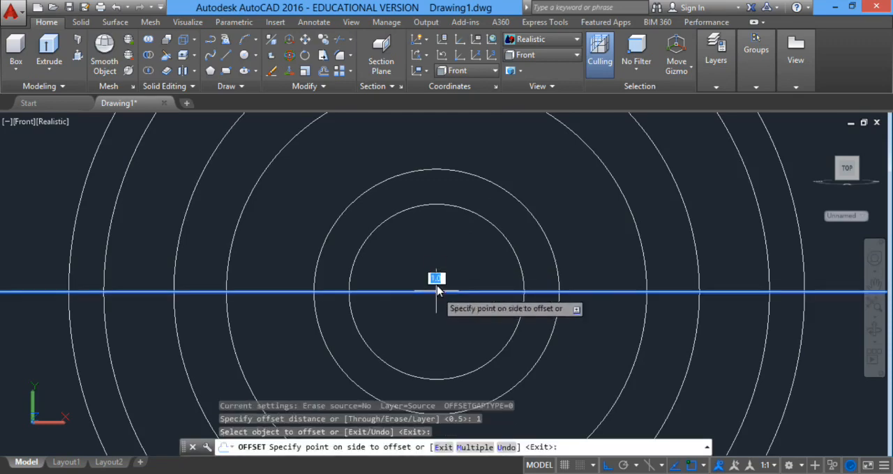
{"action": "left_click", "coordinate": [441, 288]}
{"action": "left_click", "coordinate": [442, 292]}
{"action": "left_click", "coordinate": [443, 305]}
{"action": "key", "text": "Return"}
Erase the original construction line through the center, keeping the two offset lines.
{"action": "left_click", "coordinate": [456, 298]}
{"action": "left_click", "coordinate": [445, 289]}
{"action": "key", "text": "Delete"}
Trim away both offset lines inside the circle with a radius of 7.
{"action": "type", "text": "tr"}
{"action": "key", "text": "Return"}
{"action": "key", "text": "Return"}
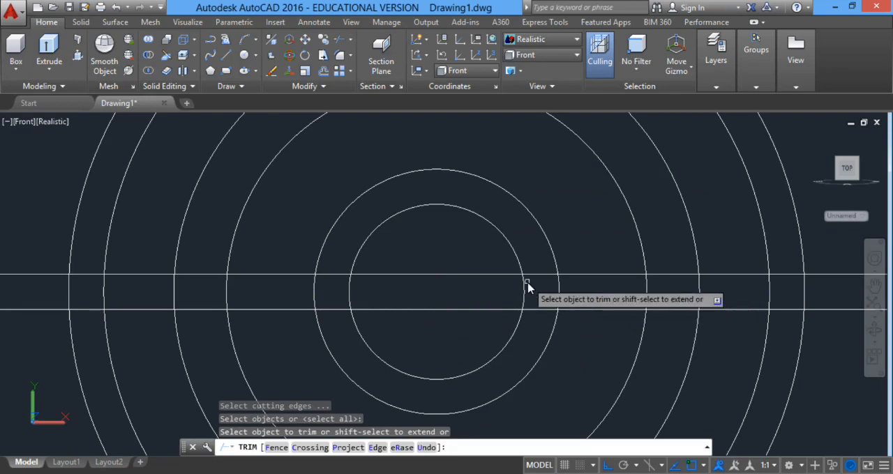
{"action": "left_click", "coordinate": [538, 267]}
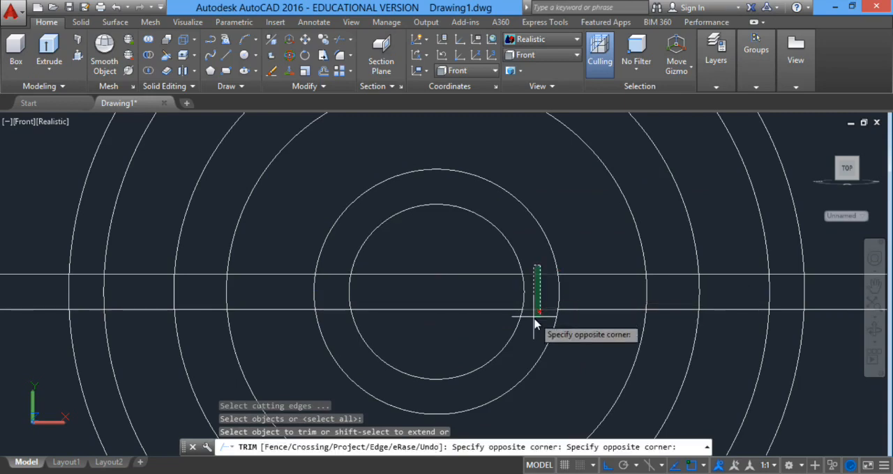
{"action": "left_click", "coordinate": [535, 322]}
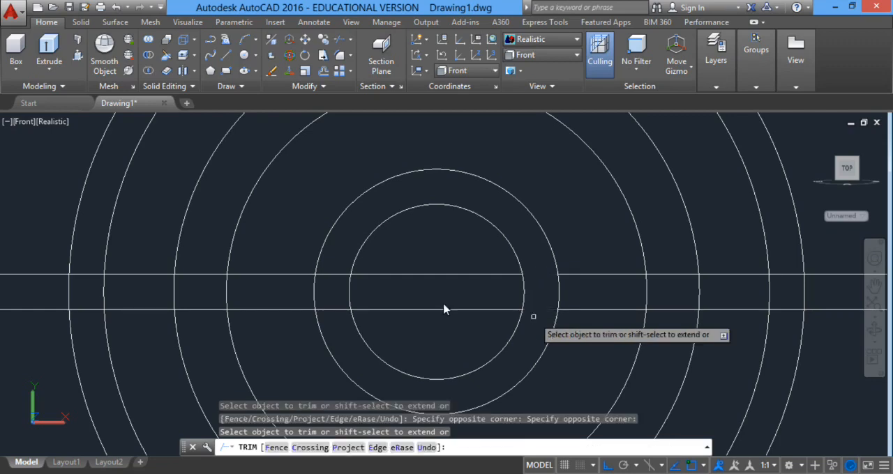
{"action": "left_click", "coordinate": [464, 272]}
{"action": "left_click", "coordinate": [325, 286]}
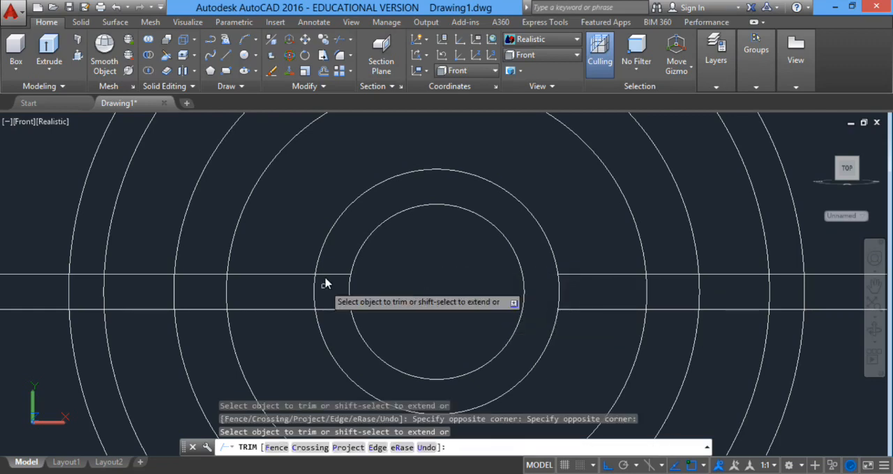
{"action": "left_click", "coordinate": [334, 325]}
Trim both lines between the radius 12 and radius 15 circles on either side of the center.
{"action": "left_click", "coordinate": [670, 265]}
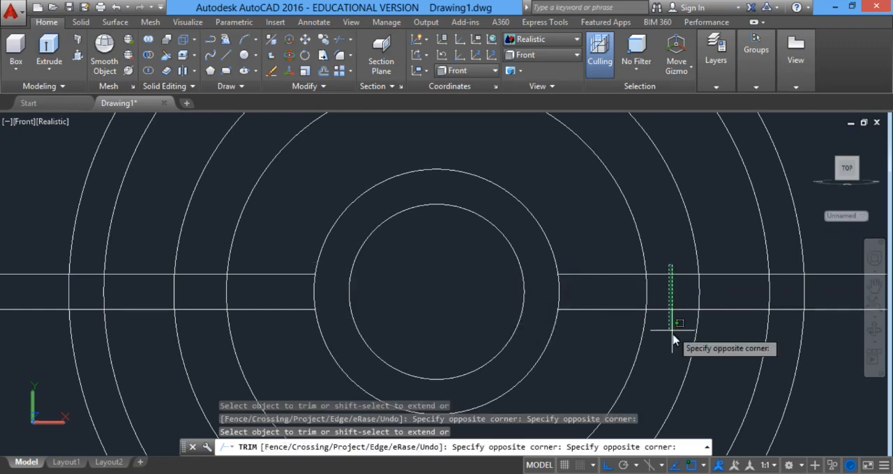
{"action": "left_click", "coordinate": [675, 328]}
{"action": "left_click", "coordinate": [209, 269]}
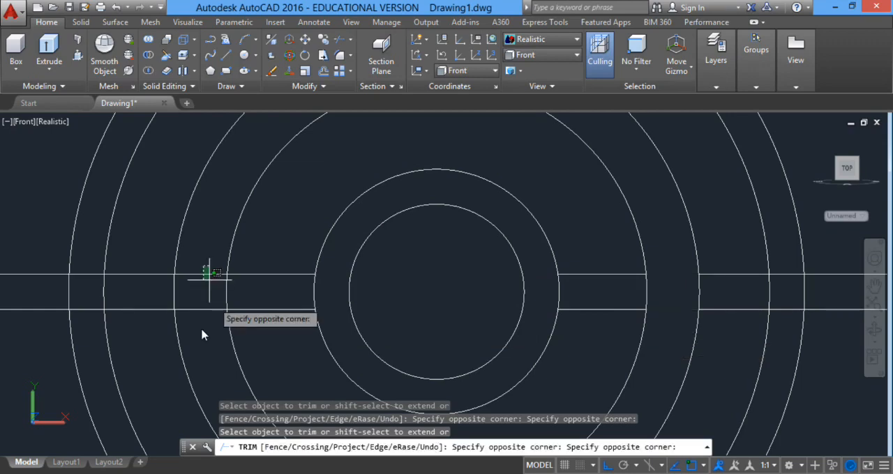
{"action": "left_click", "coordinate": [201, 332]}
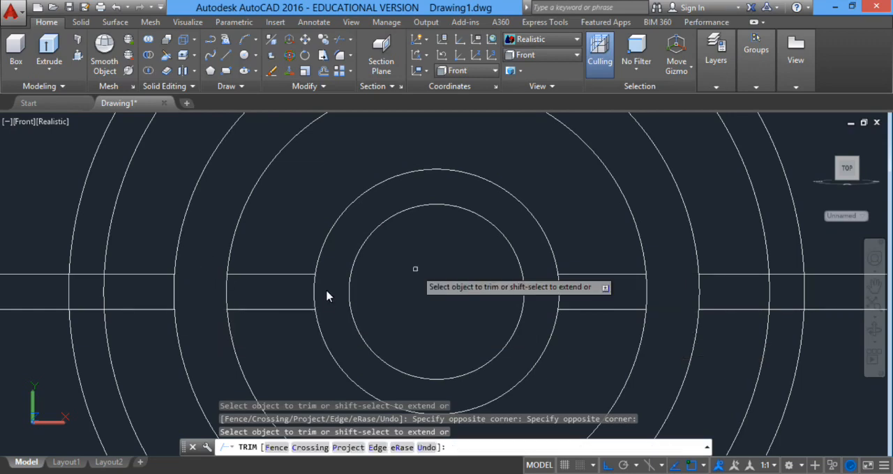
Trim the radius 7 and radius 12 circles between the two parallel lines on both sides, and finish trimming.
{"action": "left_click", "coordinate": [325, 290]}
{"action": "left_click", "coordinate": [209, 302]}
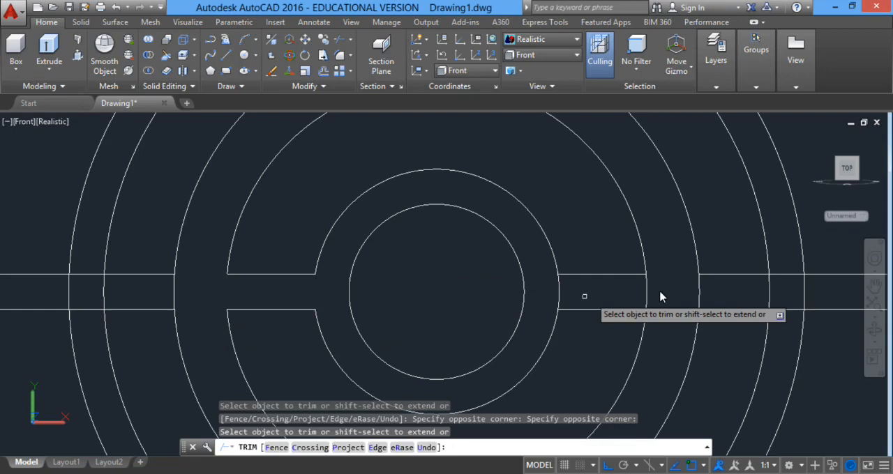
{"action": "left_click", "coordinate": [660, 291]}
{"action": "left_click", "coordinate": [553, 304]}
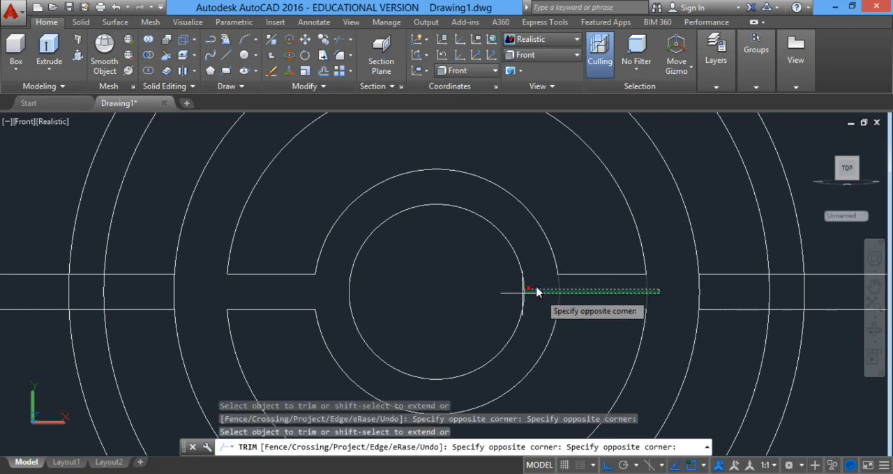
{"action": "right_click", "coordinate": [536, 286]}
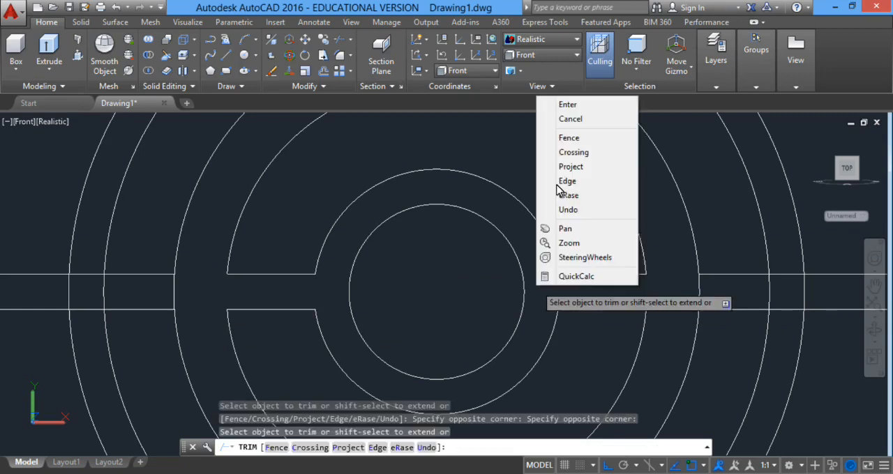
{"action": "left_click", "coordinate": [564, 106]}
Erase the leftover line pieces extending outward from the radius 15 circle on both sides.
{"action": "scroll", "coordinate": [585, 293], "scroll_direction": "down", "scroll_amount": 3}
{"action": "left_click", "coordinate": [785, 265]}
{"action": "left_click", "coordinate": [738, 321]}
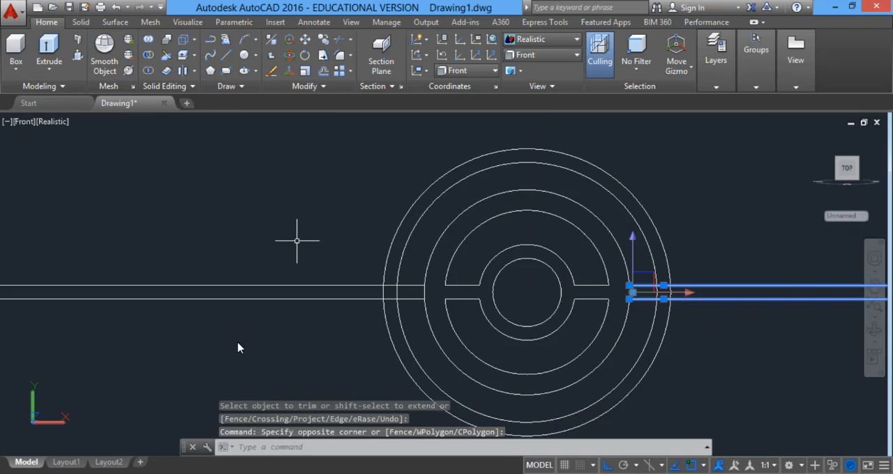
{"action": "left_click", "coordinate": [238, 348]}
{"action": "key", "text": "Delete"}
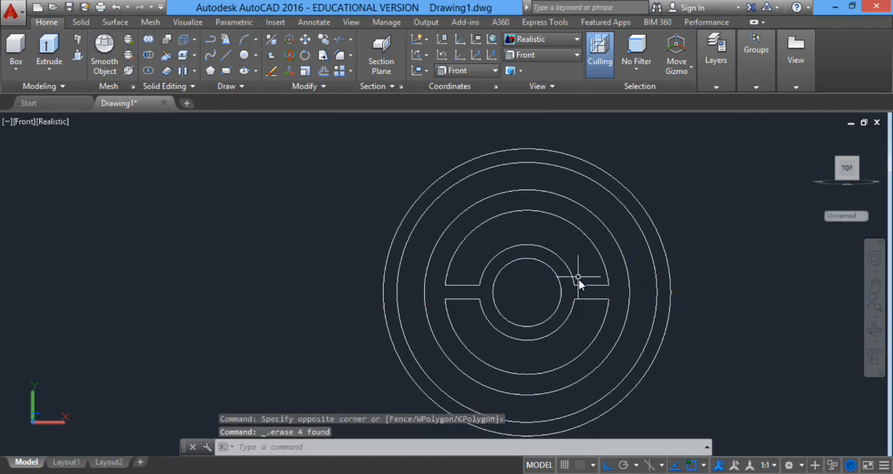
Join the two arcs and two short lines of the upper half-ring into one closed profile.
{"action": "left_click", "coordinate": [407, 180]}
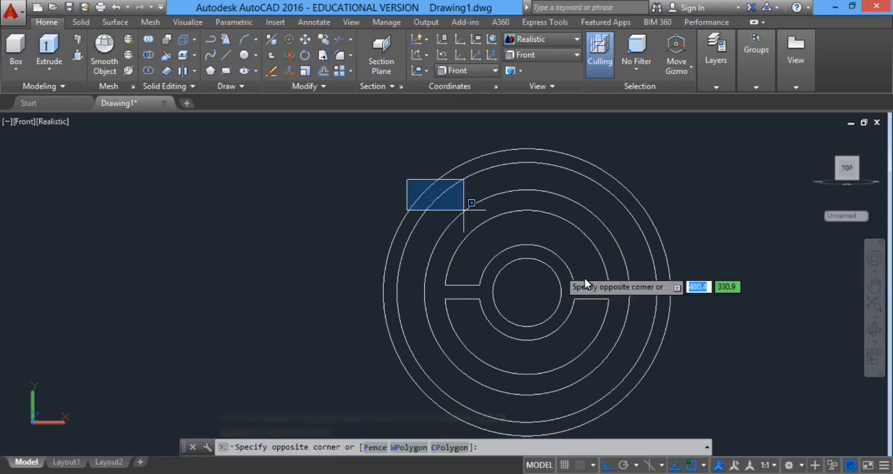
{"action": "left_click", "coordinate": [624, 297]}
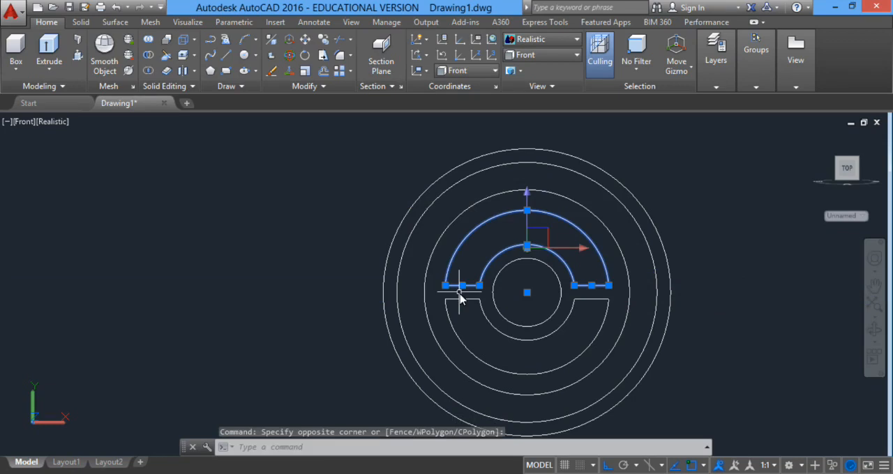
{"action": "type", "text": "j"}
{"action": "key", "text": "Return"}
Join the two arcs and two short lines of the lower half-ring into one closed profile.
{"action": "left_click", "coordinate": [350, 297]}
{"action": "left_click", "coordinate": [869, 398]}
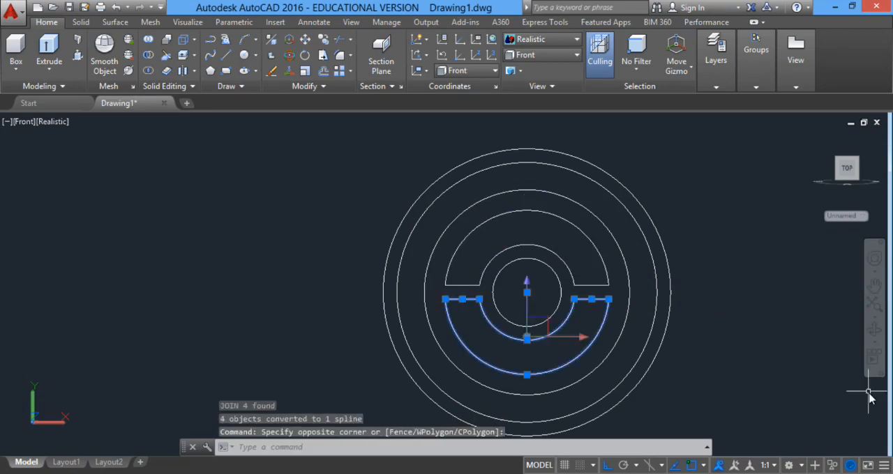
{"action": "type", "text": "j"}
{"action": "key", "text": "Return"}
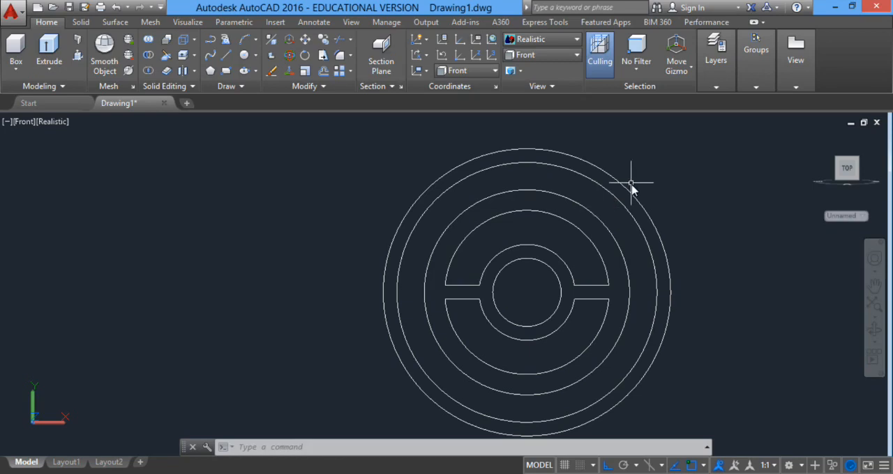
Switch the model to the Left view so the profiles are seen edge-on.
{"action": "mouse_move", "coordinate": [499, 268]}
{"action": "middle_mouse_down"}
{"action": "mouse_move", "coordinate": [385, 242]}
{"action": "mouse_move", "coordinate": [399, 245]}
{"action": "middle_mouse_up"}
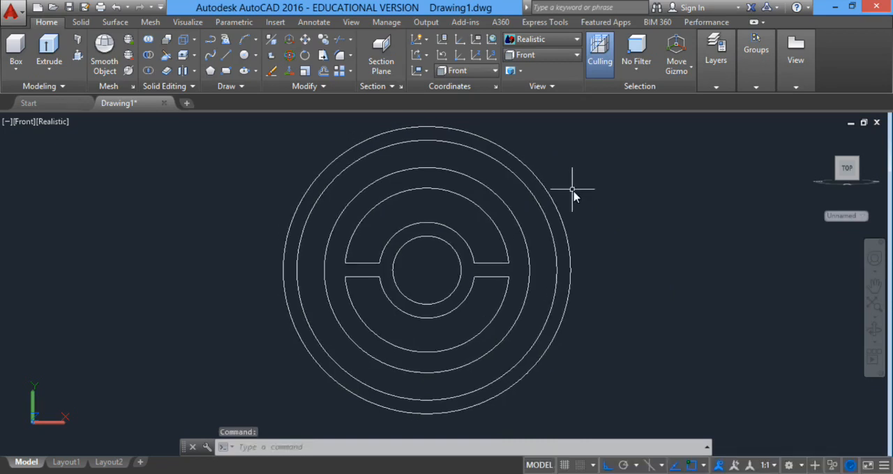
{"action": "scroll", "coordinate": [573, 201], "scroll_direction": "down", "scroll_amount": 1}
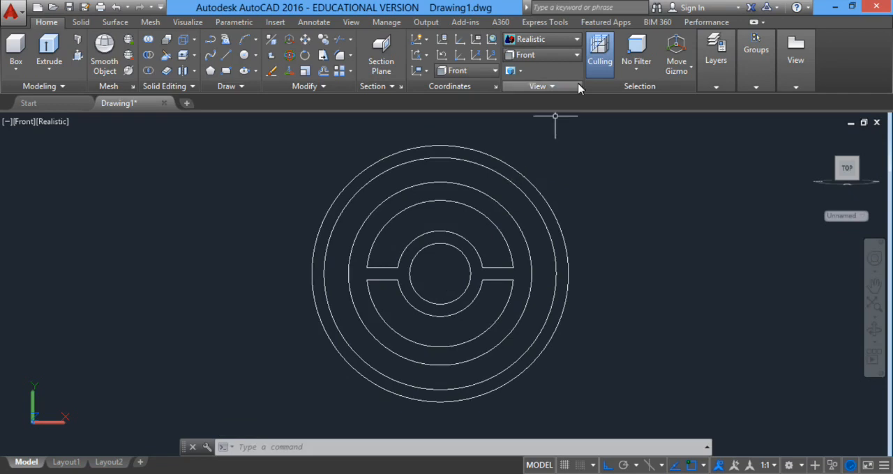
{"action": "left_click", "coordinate": [555, 55]}
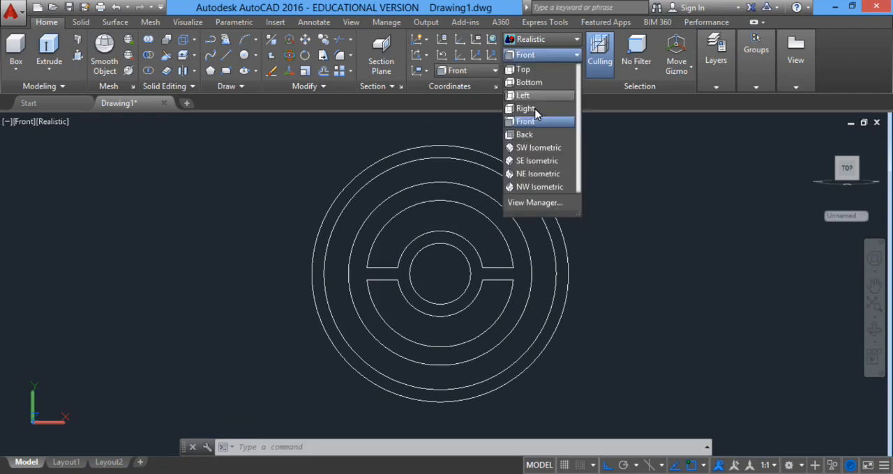
{"action": "left_click", "coordinate": [524, 95]}
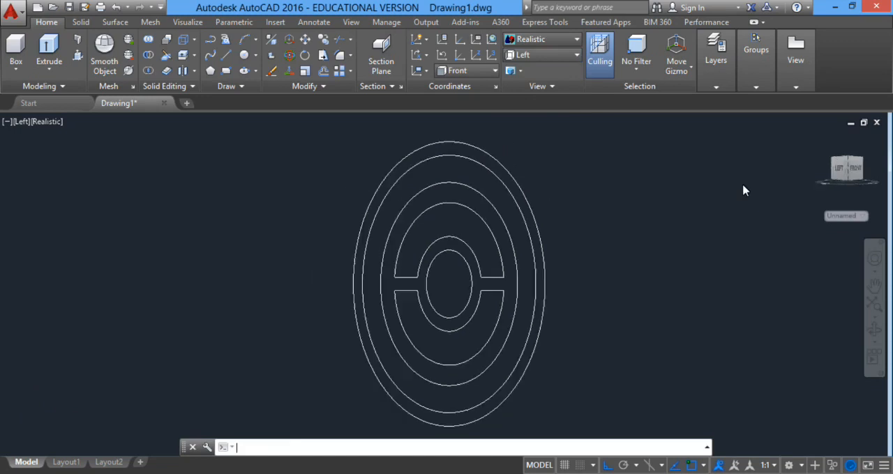
{"action": "scroll", "coordinate": [479, 216], "scroll_direction": "down", "scroll_amount": 2}
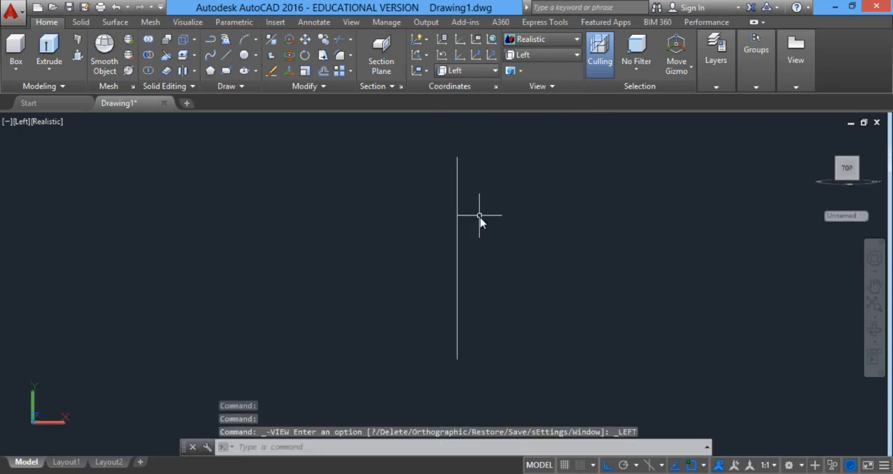
Extrude all profiles except the outermost circle by 5.
{"action": "left_click", "coordinate": [441, 161]}
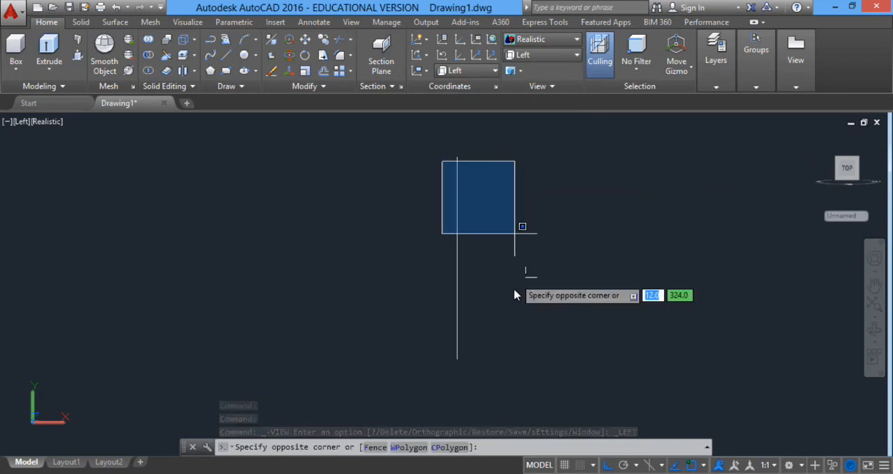
{"action": "left_click", "coordinate": [508, 361]}
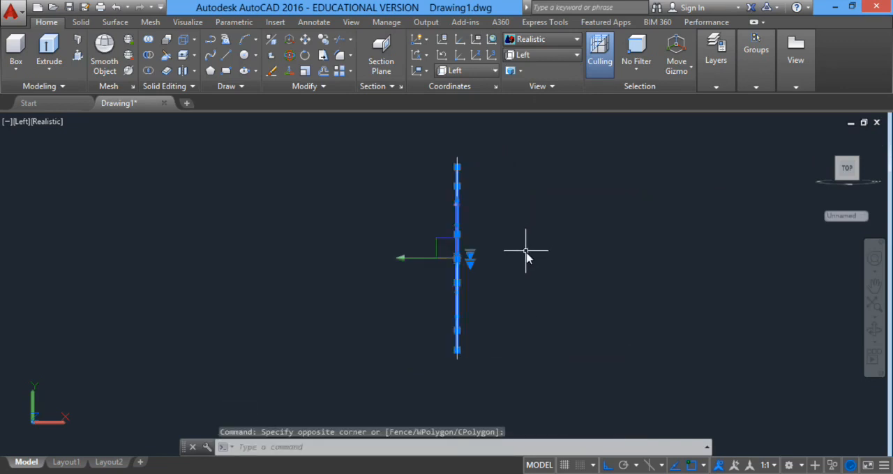
{"action": "type", "text": "ext"}
{"action": "key", "text": "Return"}
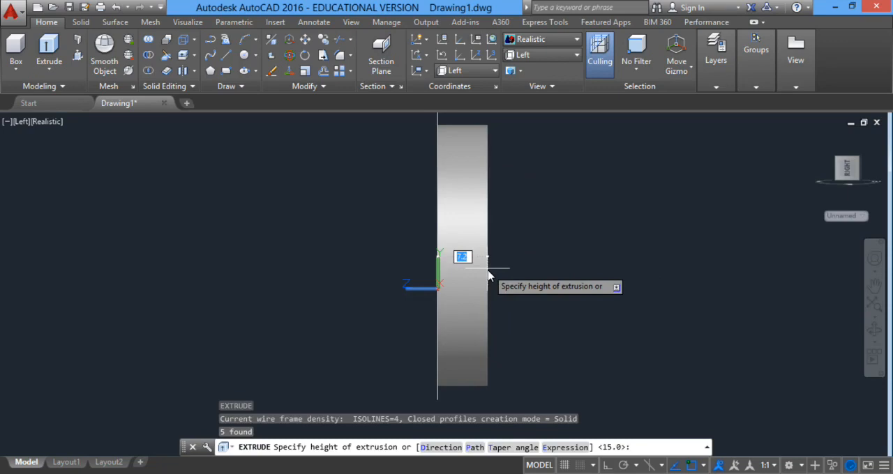
{"action": "type", "text": "5"}
{"action": "key", "text": "Return"}
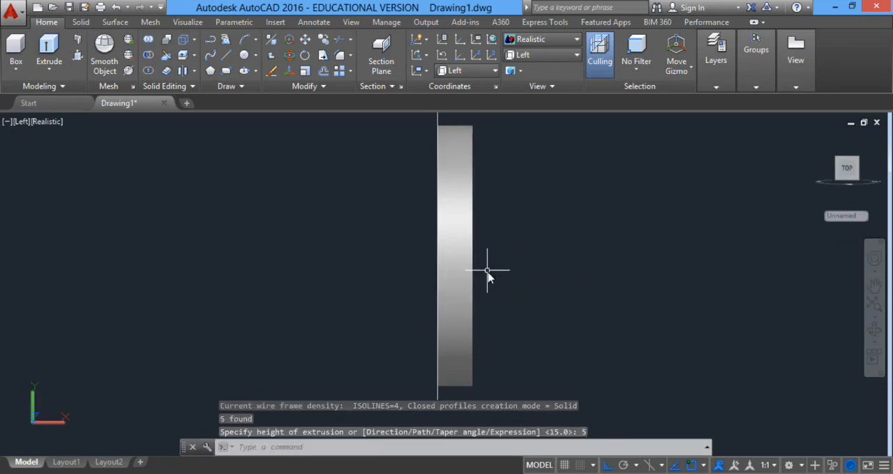
{"action": "middle_click_drag", "start_coordinate": [478, 194], "coordinate": [463, 277]}
{"action": "scroll", "coordinate": [427, 188], "scroll_direction": "up", "scroll_amount": 2}
{"action": "left_click", "coordinate": [433, 208]}
{"action": "left_click", "coordinate": [401, 213]}
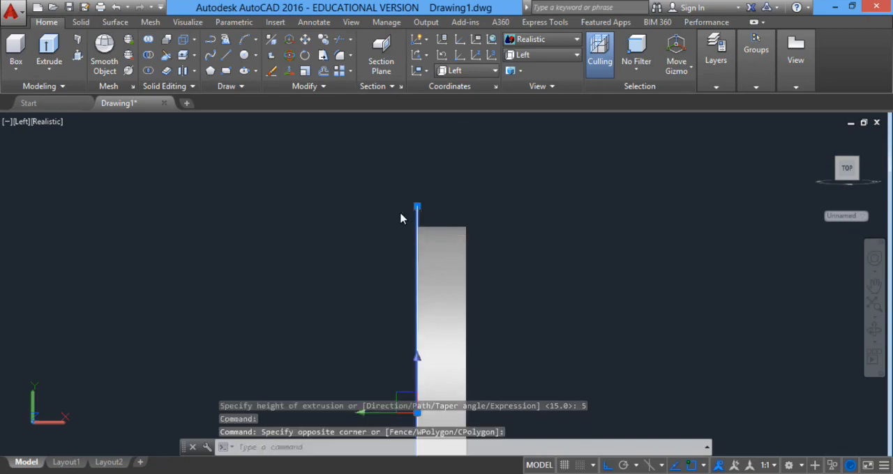
{"action": "type", "text": "M"}
{"action": "key", "text": "Return"}
{"action": "scroll", "coordinate": [429, 206], "scroll_direction": "up", "scroll_amount": 5}
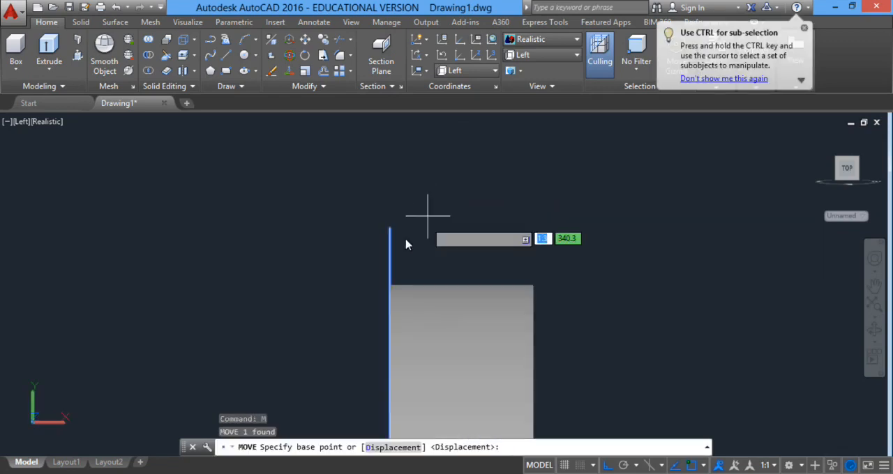
{"action": "scroll", "coordinate": [426, 303], "scroll_direction": "down", "scroll_amount": 5}
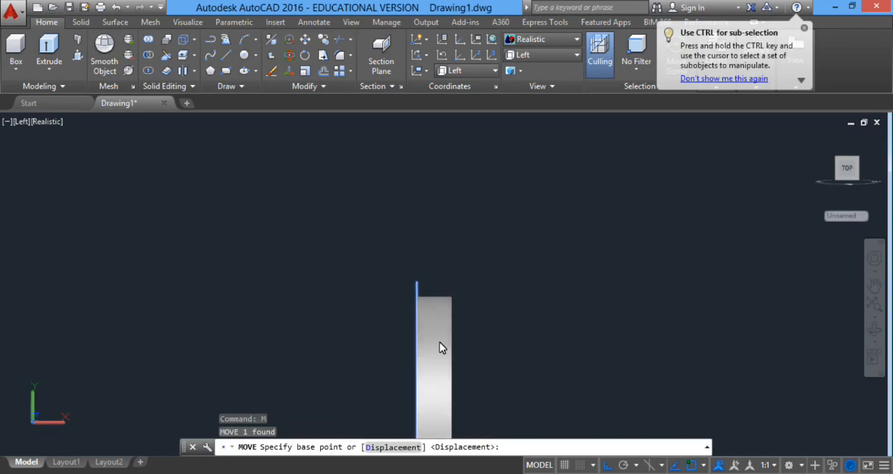
{"action": "middle_click_drag", "start_coordinate": [439, 347], "coordinate": [414, 200]}
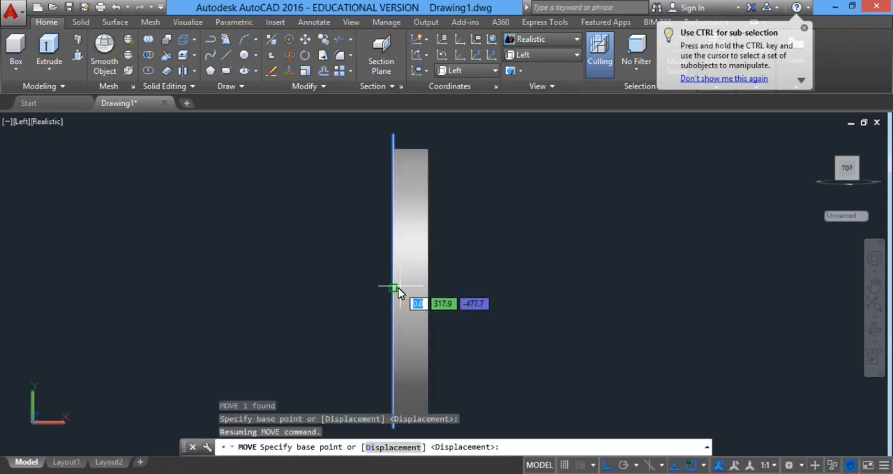
{"action": "key", "text": "Escape"}
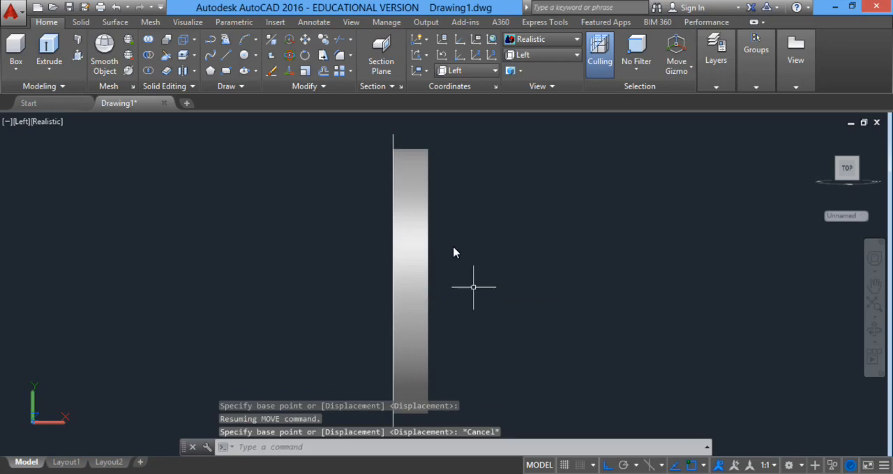
Display the model in the 2D Wireframe visual style and orbit to an angled view of the circles.
{"action": "left_click", "coordinate": [534, 40]}
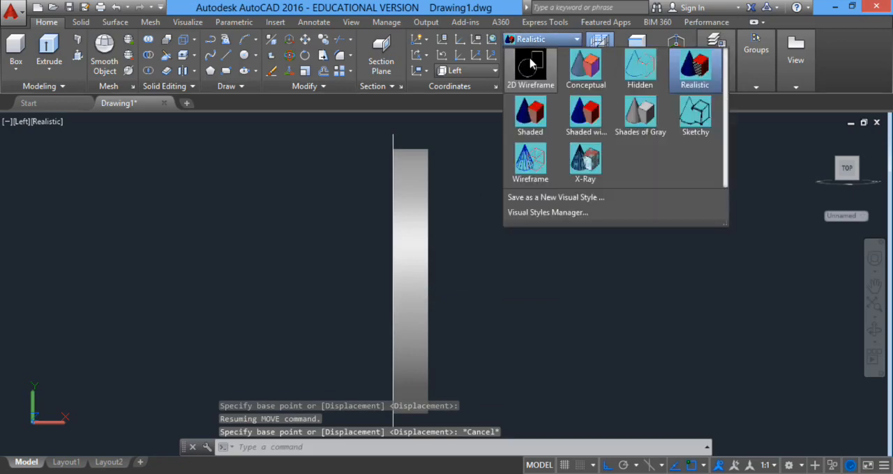
{"action": "left_click", "coordinate": [533, 66]}
{"action": "left_click", "coordinate": [817, 138]}
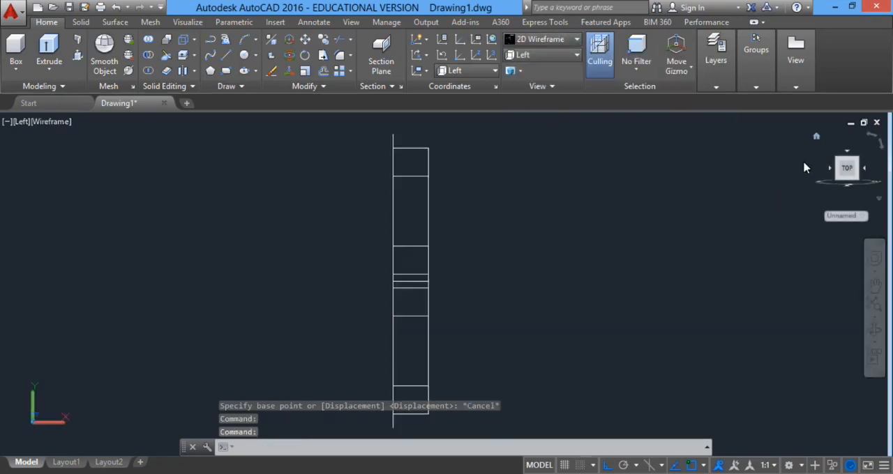
{"action": "middle_click_drag", "start_coordinate": [461, 296], "coordinate": [559, 270], "text": "shift"}
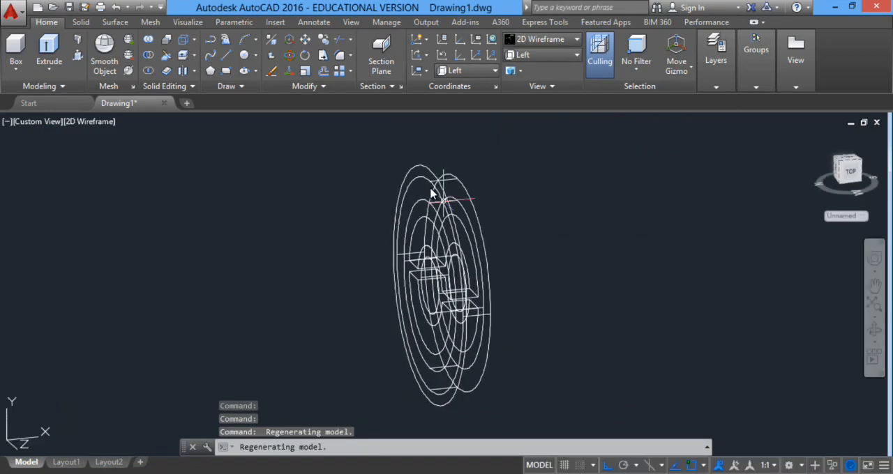
Move the outermost circle 1 unit from its centre along the extrusion direction of the other profiles.
{"action": "scroll", "coordinate": [423, 187], "scroll_direction": "up", "scroll_amount": 2}
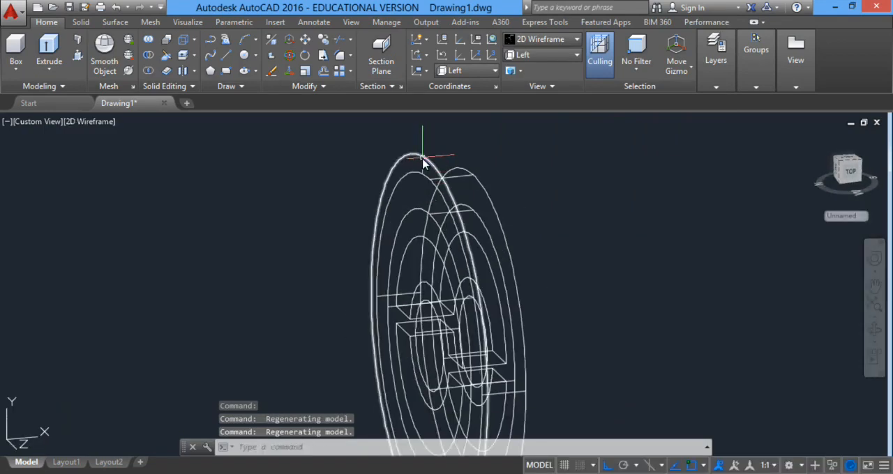
{"action": "left_click", "coordinate": [384, 269]}
{"action": "type", "text": "m"}
{"action": "key", "text": "Return"}
{"action": "scroll", "coordinate": [449, 382], "scroll_direction": "up", "scroll_amount": 2}
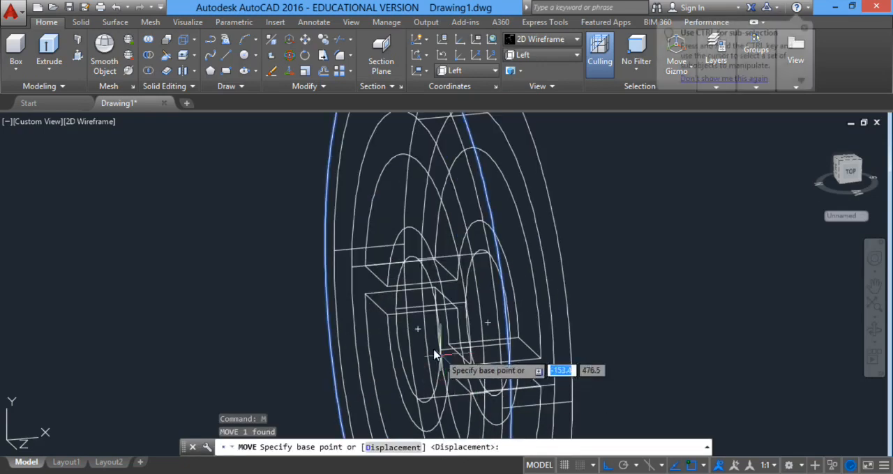
{"action": "left_click", "coordinate": [416, 329]}
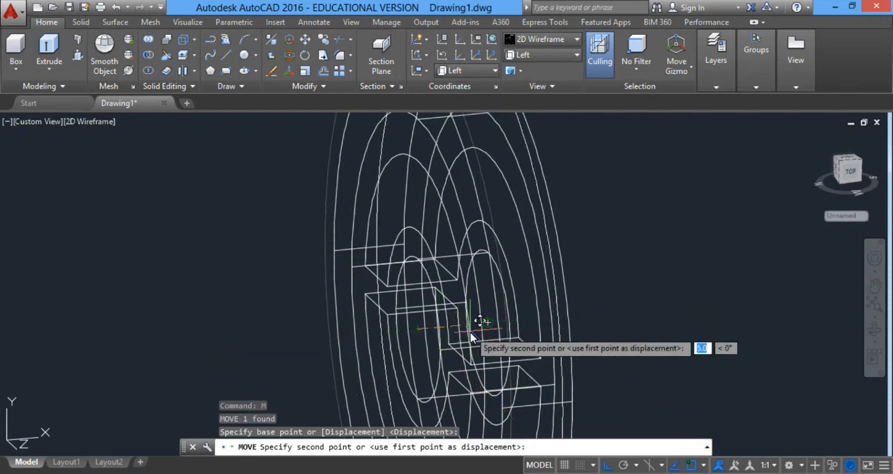
{"action": "type", "text": "1"}
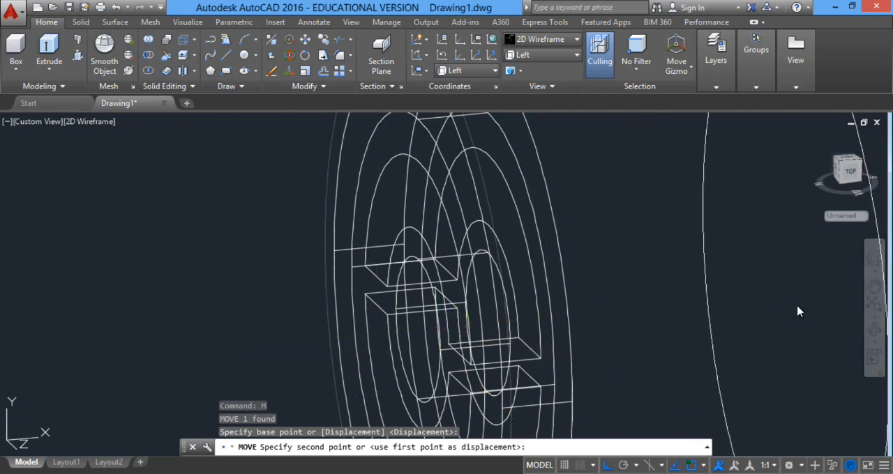
{"action": "key", "text": "Return"}
{"action": "scroll", "coordinate": [495, 136], "scroll_direction": "down", "scroll_amount": 2}
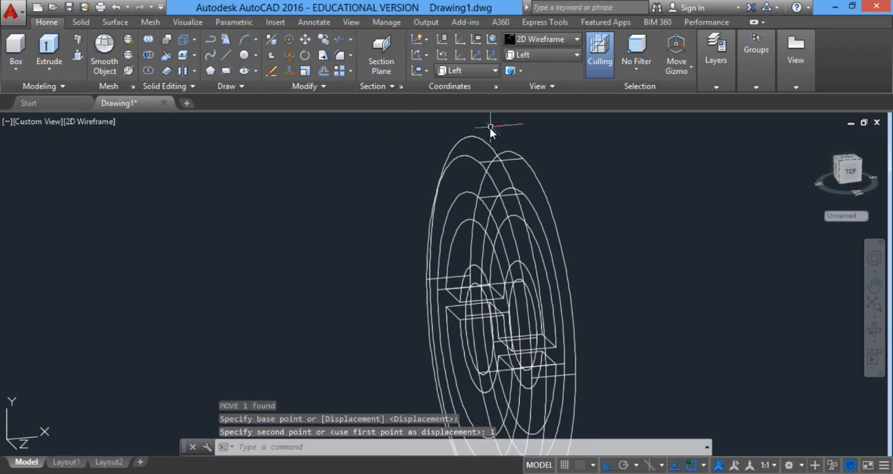
Extrude the outermost circle by 3 in the same direction as the other solids.
{"action": "scroll", "coordinate": [485, 127], "scroll_direction": "up", "scroll_amount": 4}
{"action": "left_click", "coordinate": [479, 136]}
{"action": "left_click", "coordinate": [450, 173]}
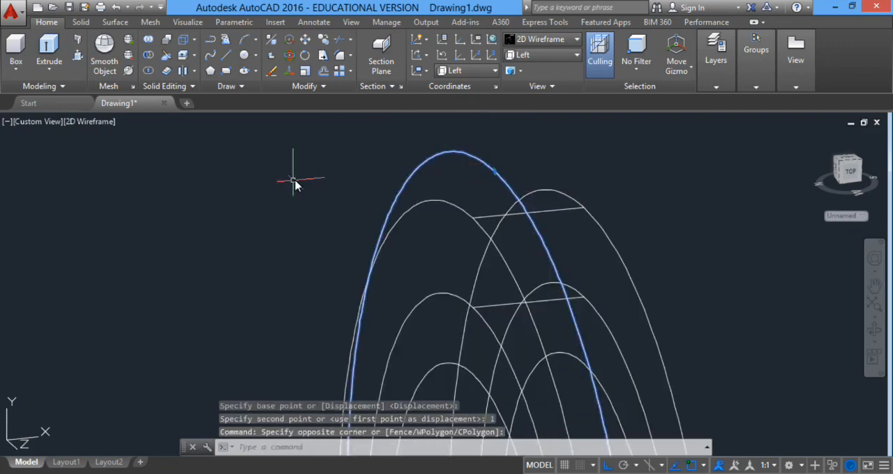
{"action": "type", "text": "ext"}
{"action": "key", "text": "Return"}
{"action": "type", "text": "3"}
{"action": "key", "text": "Return"}
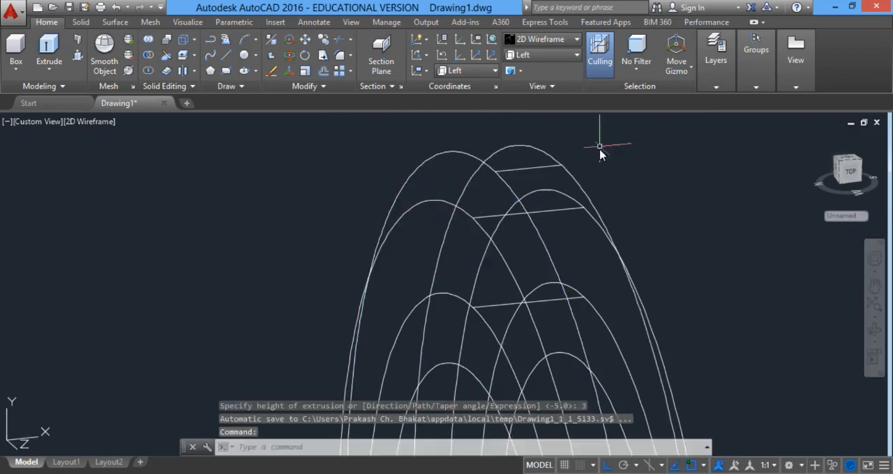
Check the solids from the Left view, then show them at an angle in the Conceptual visual style.
{"action": "left_click", "coordinate": [535, 57]}
{"action": "left_click", "coordinate": [525, 98]}
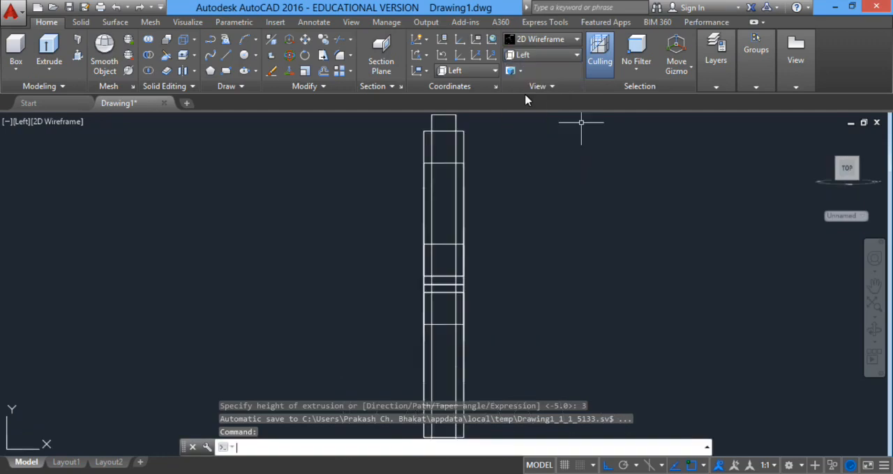
{"action": "middle_click_drag", "start_coordinate": [514, 227], "coordinate": [477, 246], "text": "shift"}
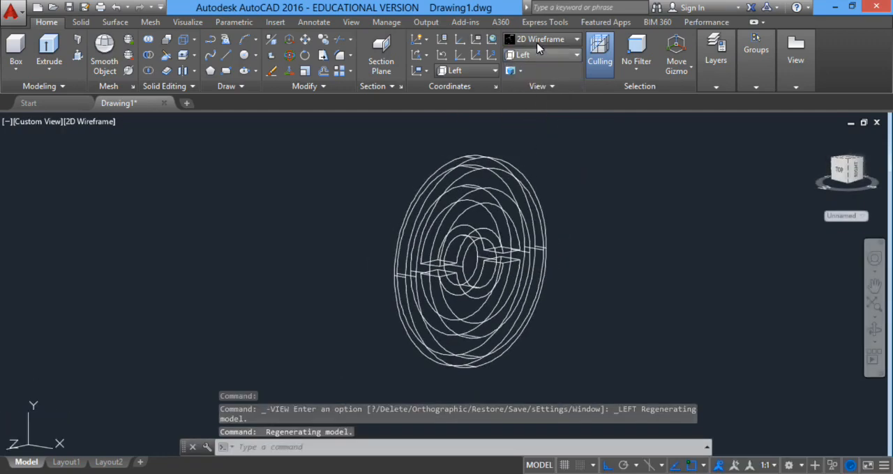
{"action": "left_click", "coordinate": [541, 39]}
{"action": "left_click", "coordinate": [593, 72]}
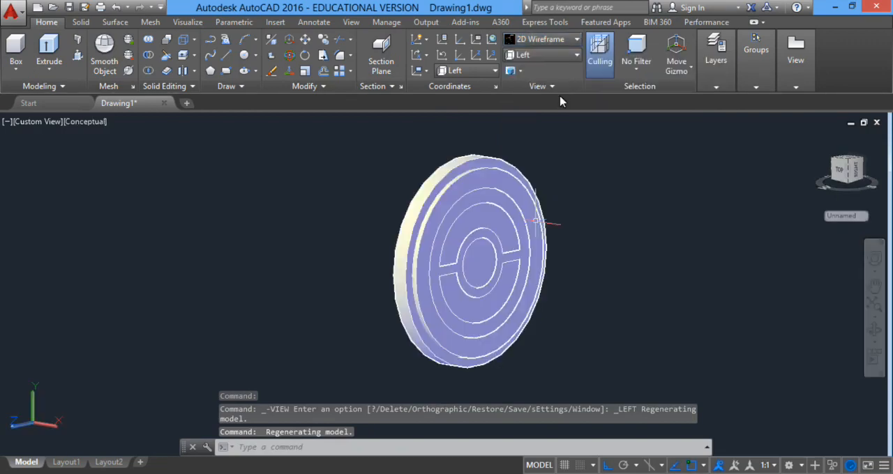
{"action": "mouse_move", "coordinate": [558, 225]}
{"action": "middle_mouse_down", "text": "shift"}
{"action": "mouse_move", "coordinate": [610, 230]}
{"action": "mouse_move", "coordinate": [590, 224]}
{"action": "mouse_move", "coordinate": [643, 241]}
{"action": "mouse_move", "coordinate": [638, 230]}
{"action": "middle_mouse_up", "text": "shift"}
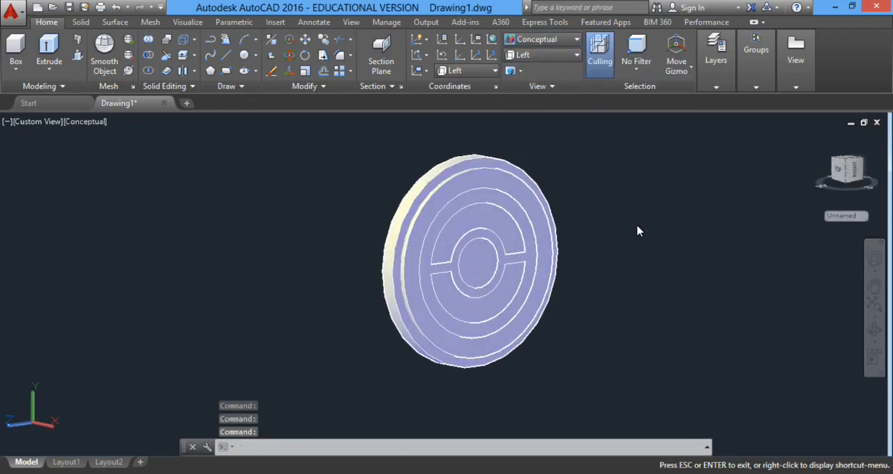
{"action": "scroll", "coordinate": [546, 190], "scroll_direction": "up", "scroll_amount": 2}
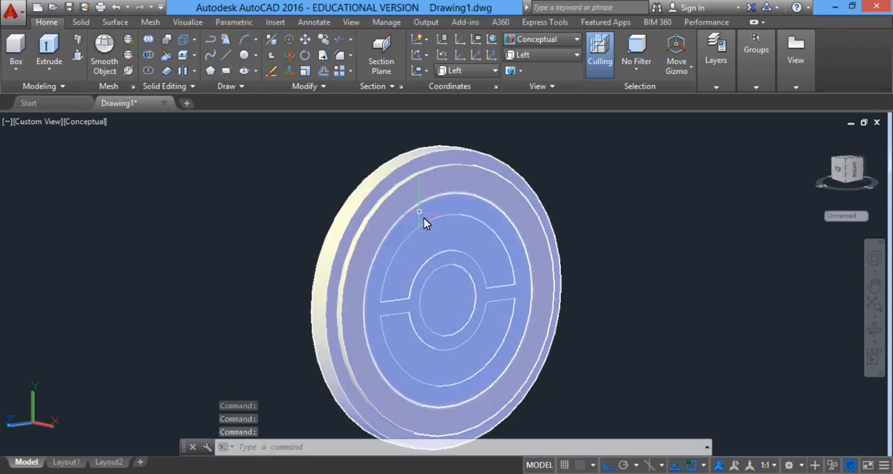
Union the outermost disc with the next smaller disc inside it.
{"action": "type", "text": "uni"}
{"action": "key", "text": "Return"}
{"action": "left_click", "coordinate": [364, 202]}
{"action": "left_click", "coordinate": [380, 207]}
{"action": "key", "text": "Return"}
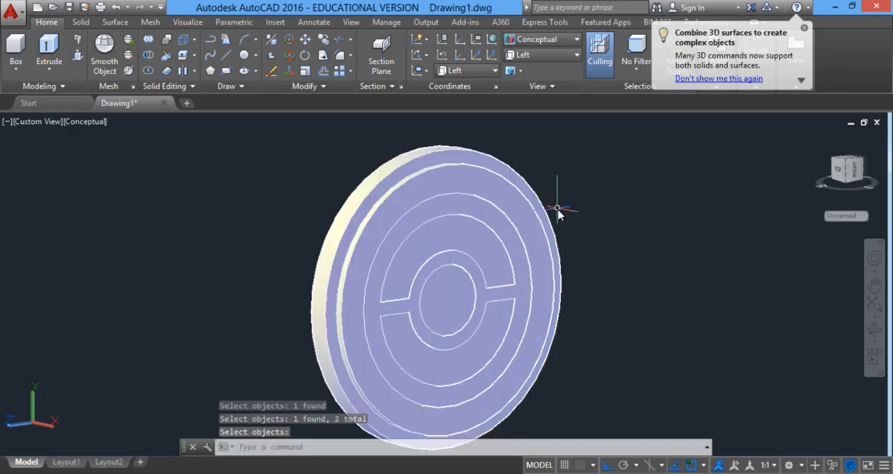
Subtract the disc surrounding the two half-rings from the combined outer body.
{"action": "type", "text": "subtract"}
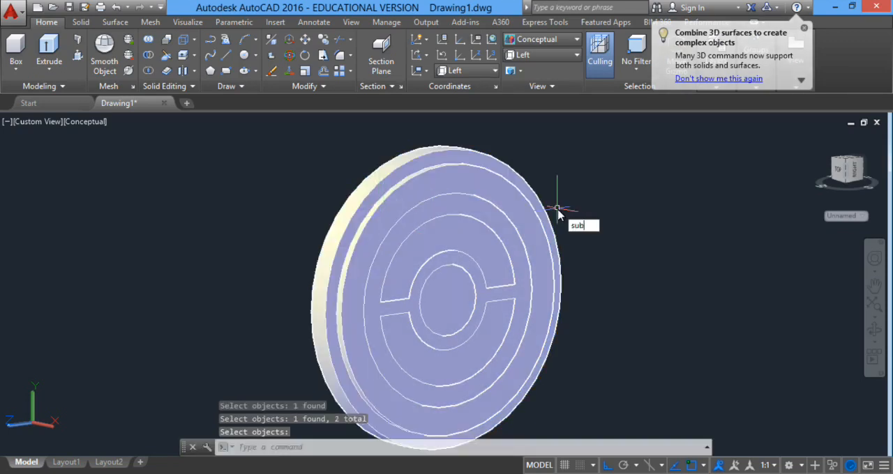
{"action": "key", "text": "Return"}
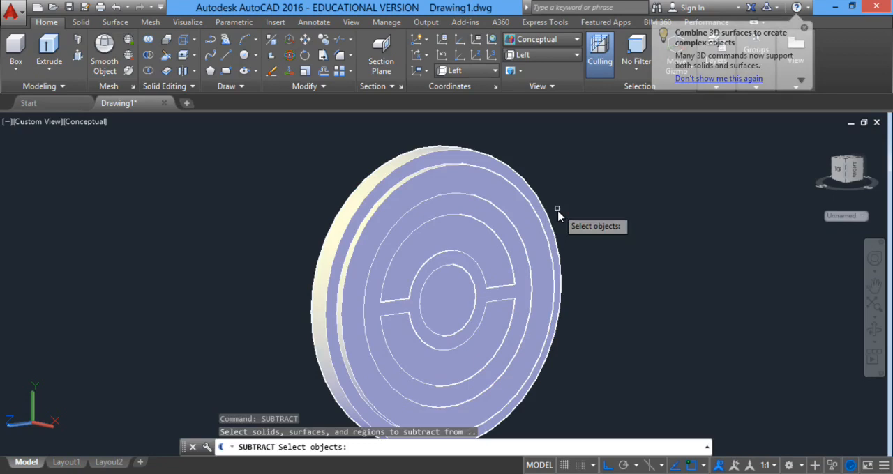
{"action": "left_click", "coordinate": [388, 194]}
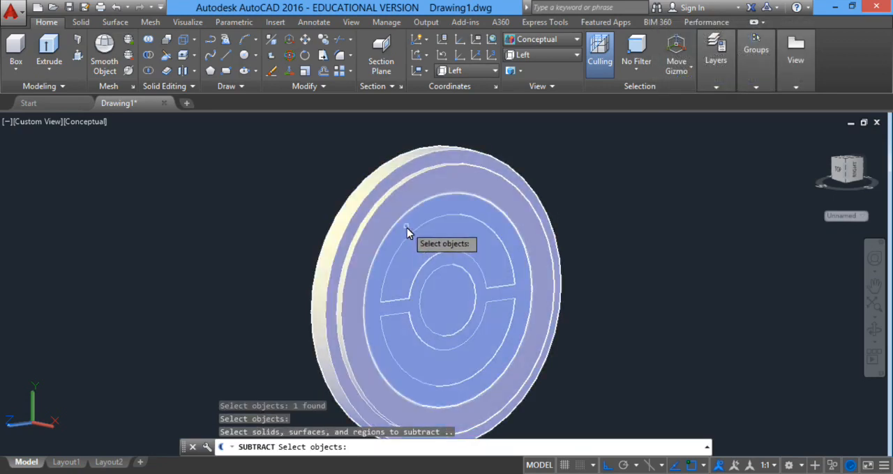
{"action": "left_click", "coordinate": [407, 229]}
{"action": "key", "text": "Return"}
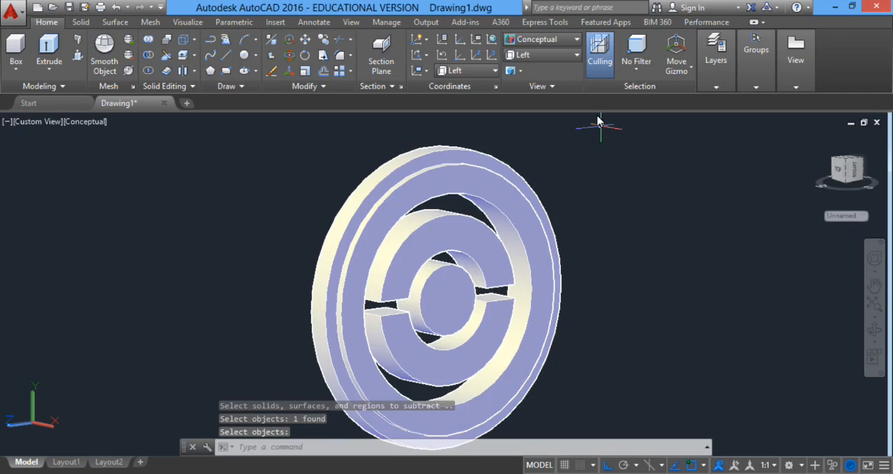
Switch the model to the Front view in the 2D Wireframe visual style.
{"action": "scroll", "coordinate": [595, 279], "scroll_direction": "down", "scroll_amount": 2}
{"action": "middle_click_drag", "start_coordinate": [595, 279], "coordinate": [620, 301], "text": "shift"}
{"action": "key", "text": "Return"}
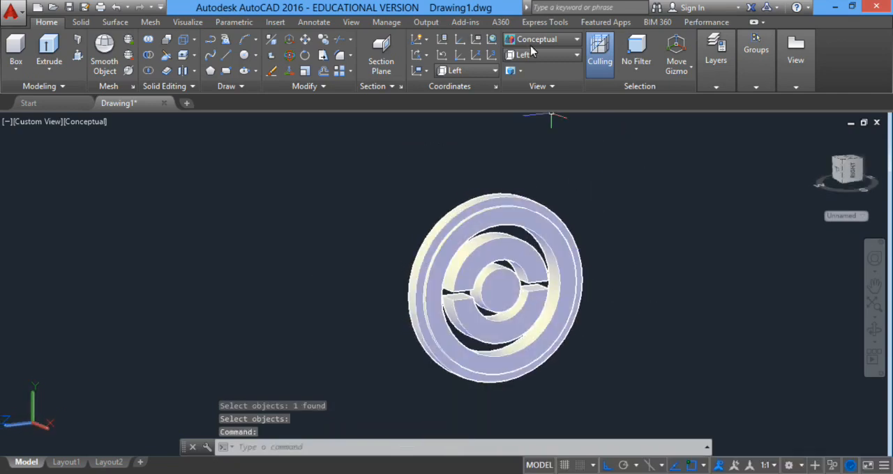
{"action": "left_click", "coordinate": [534, 56]}
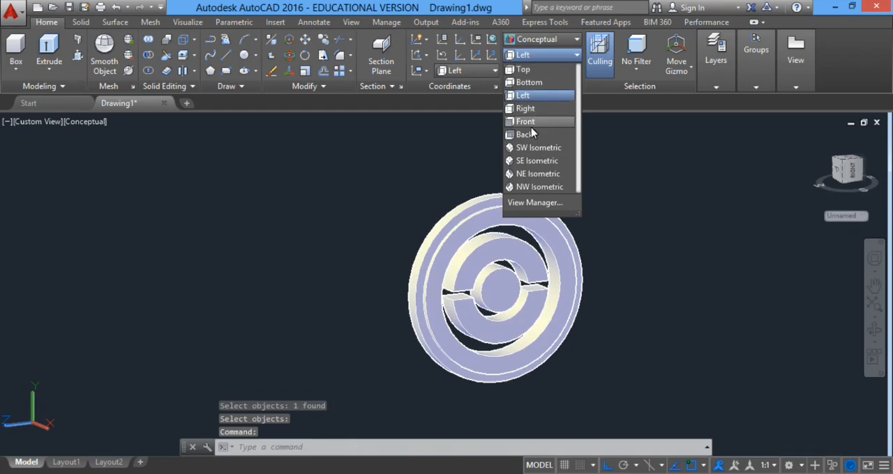
{"action": "left_click", "coordinate": [520, 124]}
{"action": "left_click", "coordinate": [541, 39]}
{"action": "left_click", "coordinate": [526, 77]}
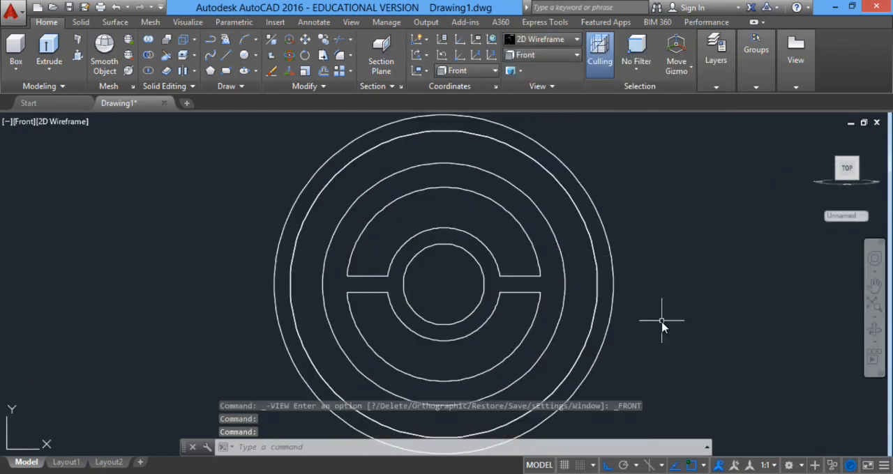
{"action": "scroll", "coordinate": [664, 318], "scroll_direction": "down", "scroll_amount": 2}
{"action": "middle_click_drag", "start_coordinate": [663, 319], "coordinate": [619, 294]}
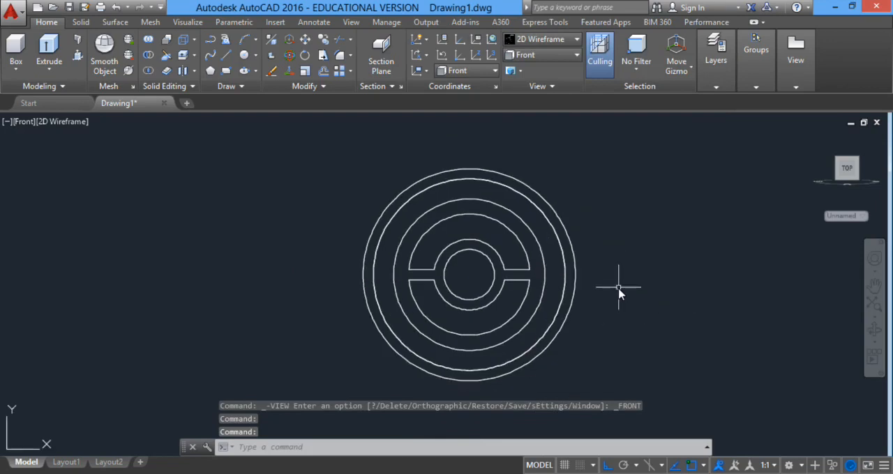
Draw a circle of radius 13 centred on the innermost circle, just outside the two half-rings.
{"action": "type", "text": "c"}
{"action": "key", "text": "Return"}
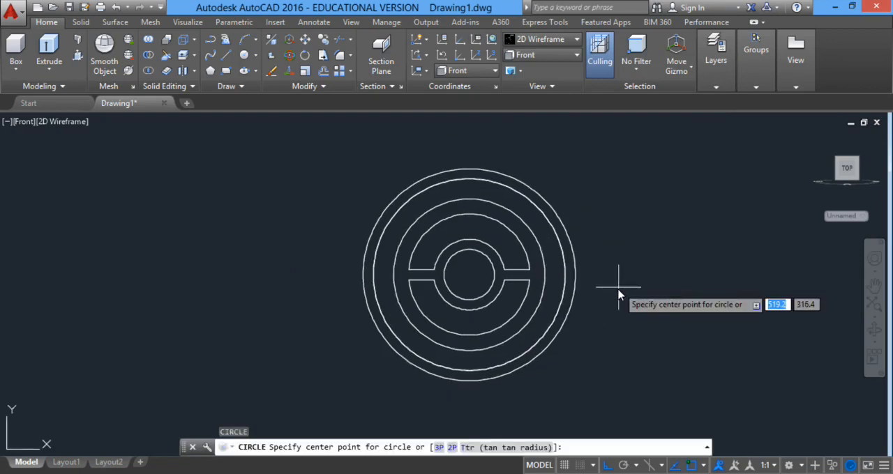
{"action": "scroll", "coordinate": [509, 279], "scroll_direction": "up", "scroll_amount": 2}
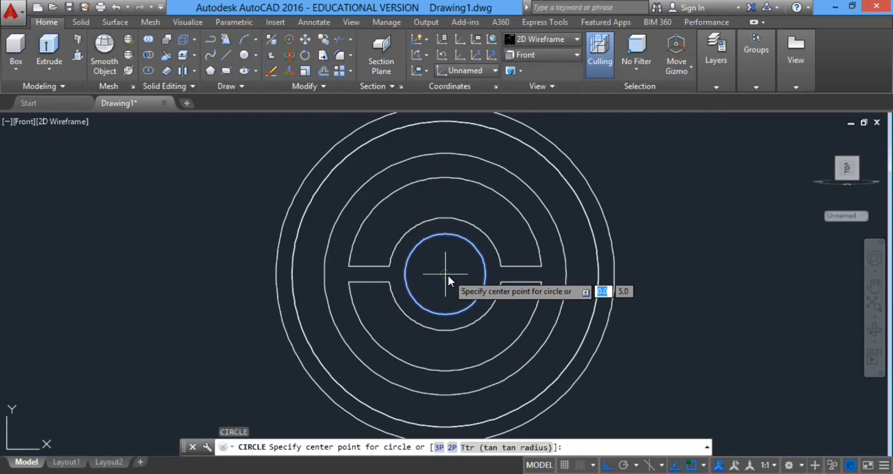
{"action": "left_click", "coordinate": [447, 277]}
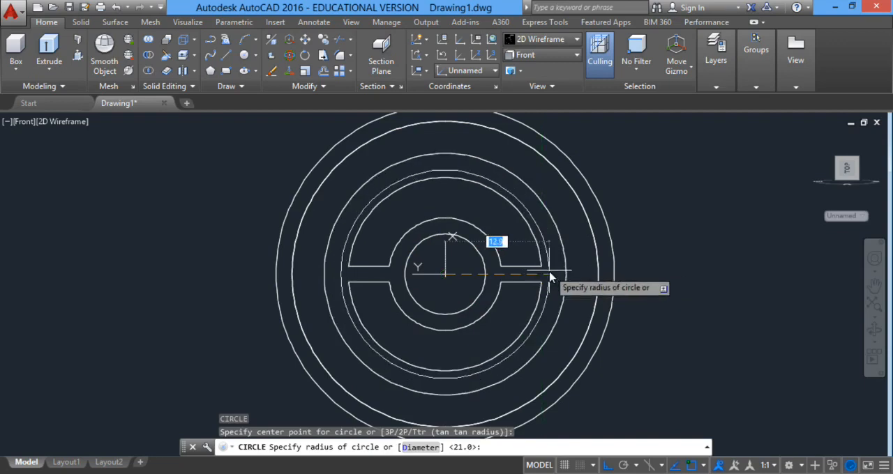
{"action": "type", "text": "13"}
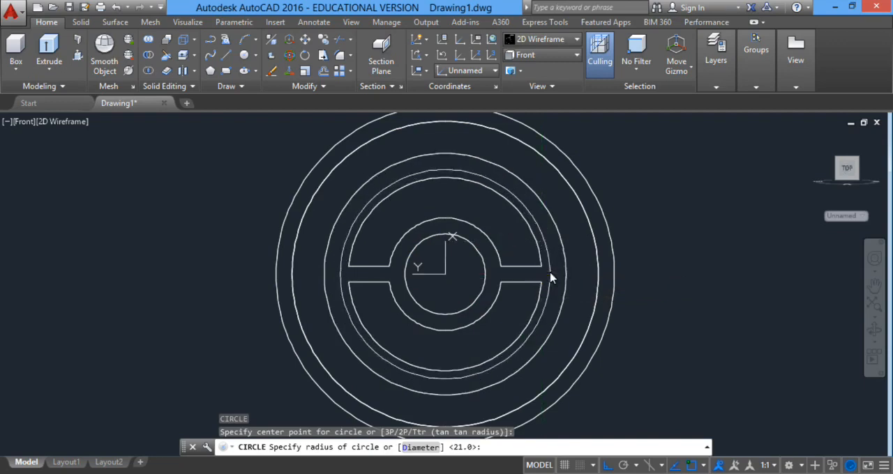
{"action": "key", "text": "Return"}
{"action": "left_click", "coordinate": [657, 238]}
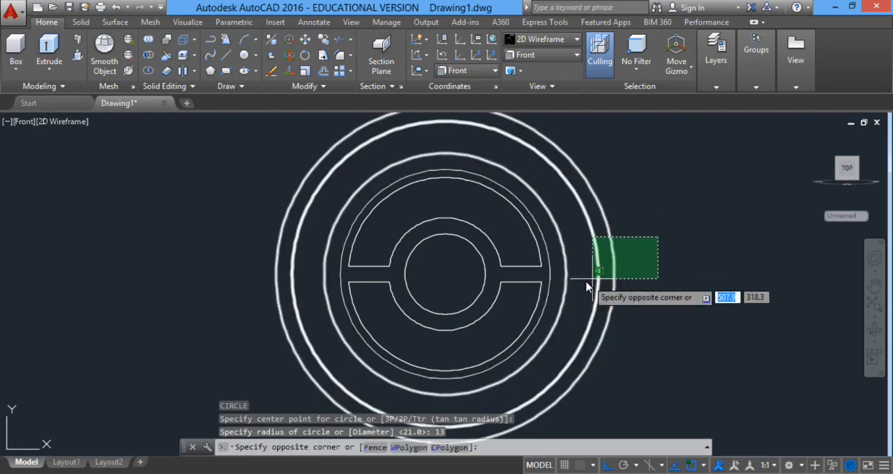
{"action": "left_click", "coordinate": [658, 278]}
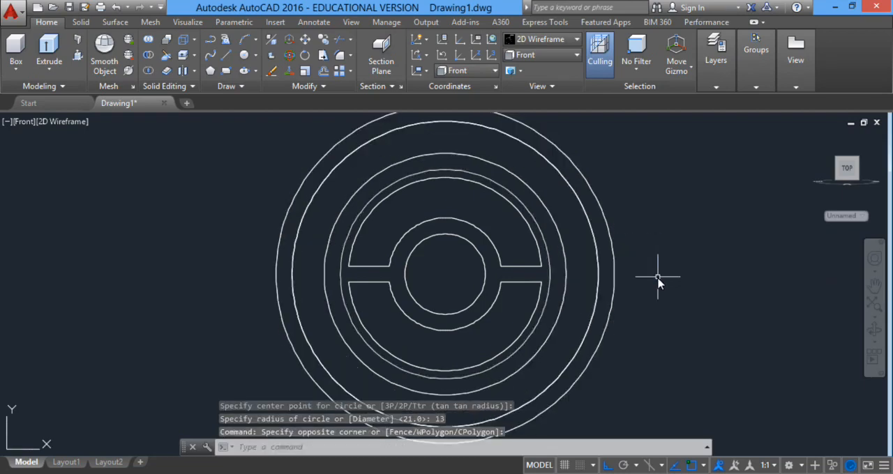
Offset the radius 13 circle by 1 to both its outer and inner sides.
{"action": "type", "text": "of"}
{"action": "key", "text": "Return"}
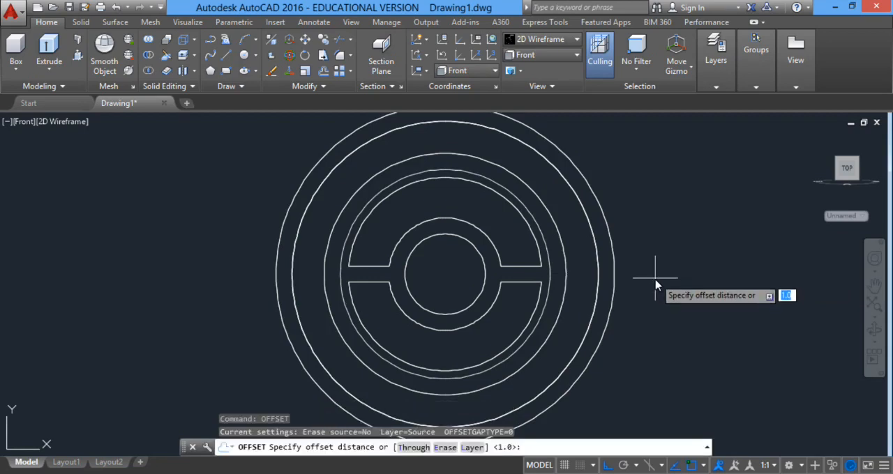
{"action": "type", "text": "1"}
{"action": "key", "text": "Return"}
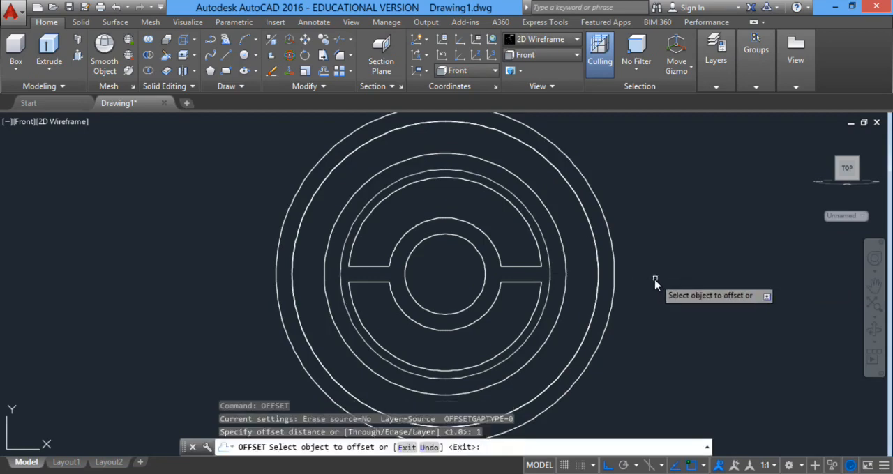
{"action": "left_click", "coordinate": [548, 275]}
{"action": "left_click", "coordinate": [549, 275]}
{"action": "left_click", "coordinate": [548, 275]}
{"action": "left_click", "coordinate": [557, 278]}
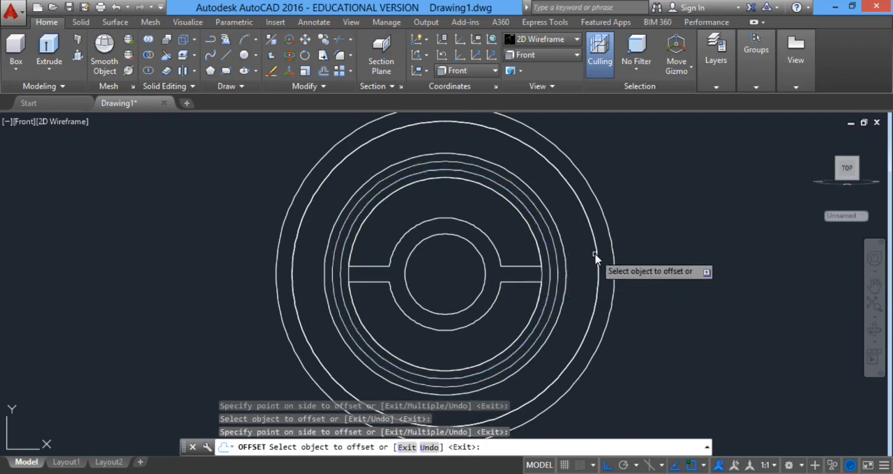
{"action": "key", "text": "Escape"}
Draw a circle of radius 21 centred on the innermost circle.
{"action": "type", "text": "c"}
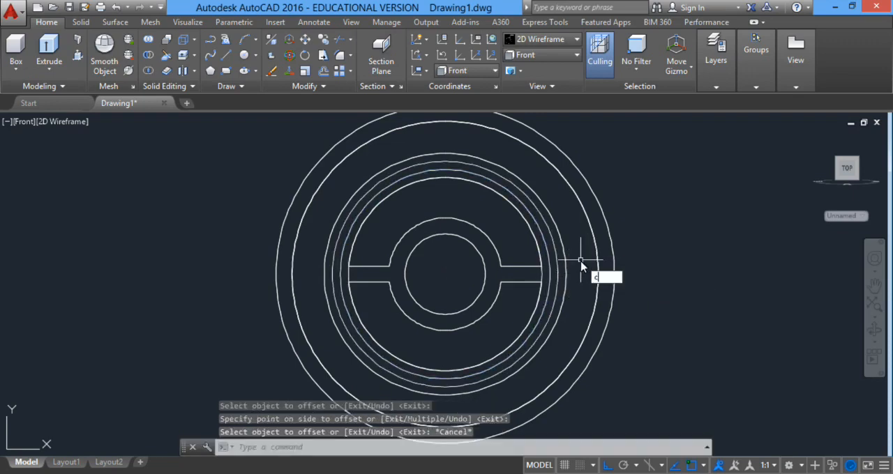
{"action": "key", "text": "Return"}
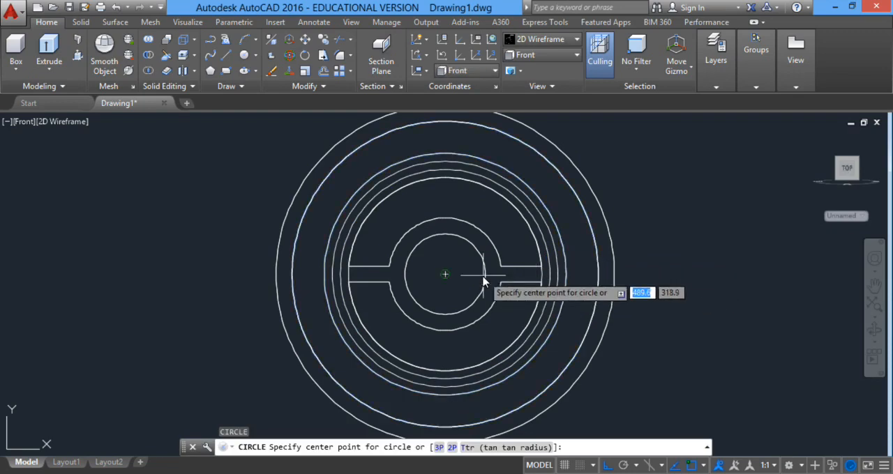
{"action": "left_click", "coordinate": [446, 276]}
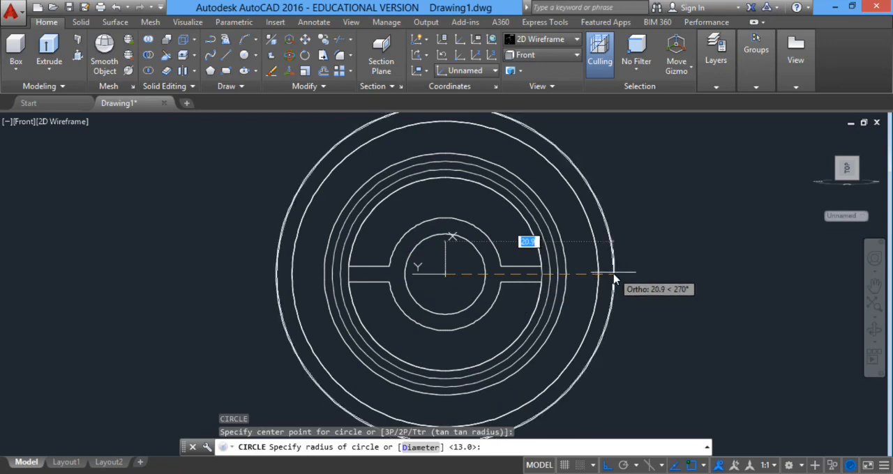
{"action": "type", "text": "21"}
{"action": "key", "text": "Return"}
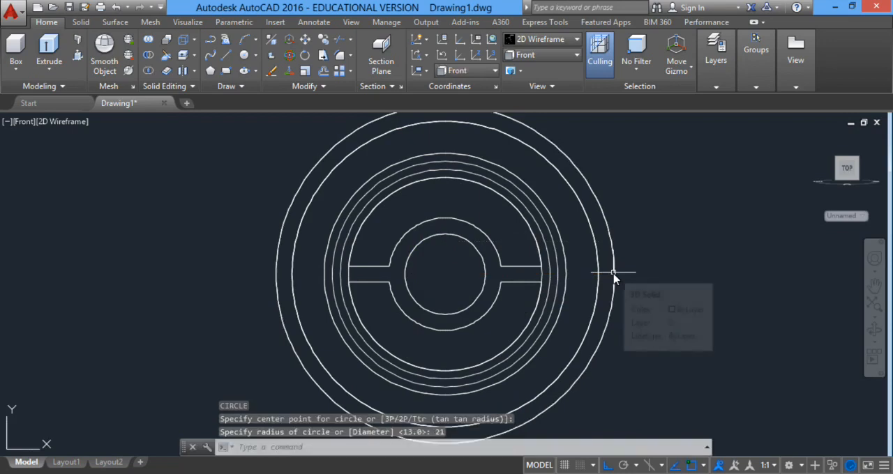
Draw two concentric circles of radius 22 and 23 centred on the innermost circle.
{"action": "key", "text": "Return"}
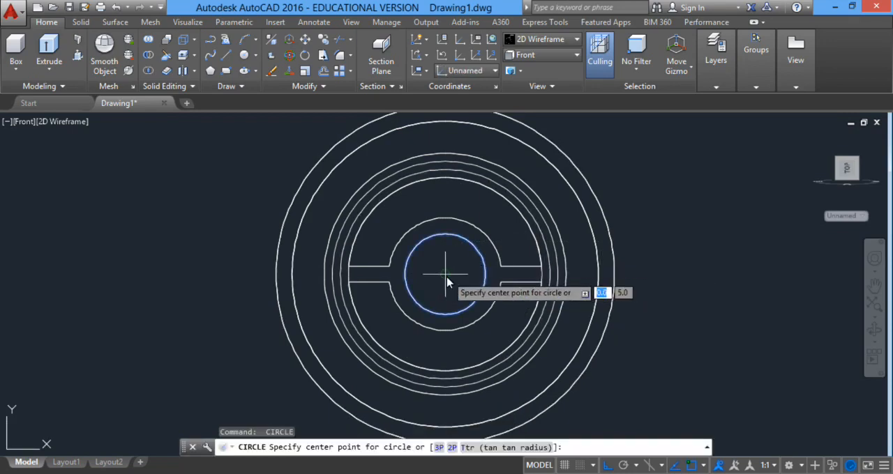
{"action": "left_click", "coordinate": [448, 282]}
{"action": "type", "text": "22"}
{"action": "key", "text": "Return"}
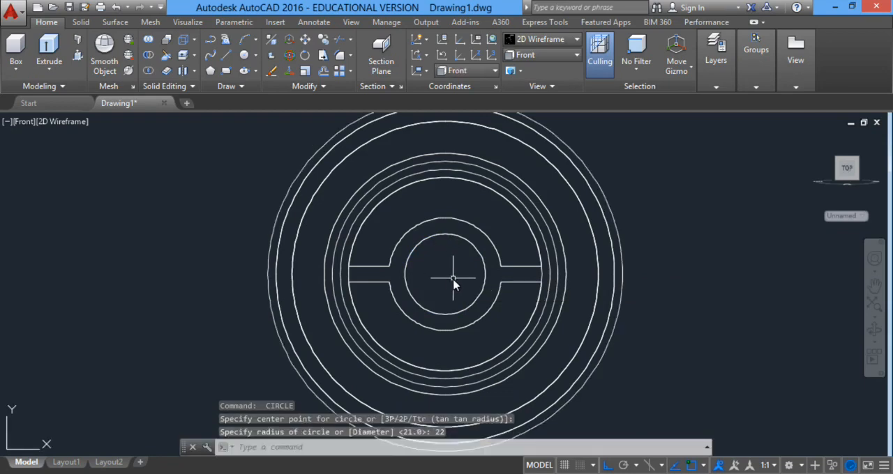
{"action": "key", "text": "Return"}
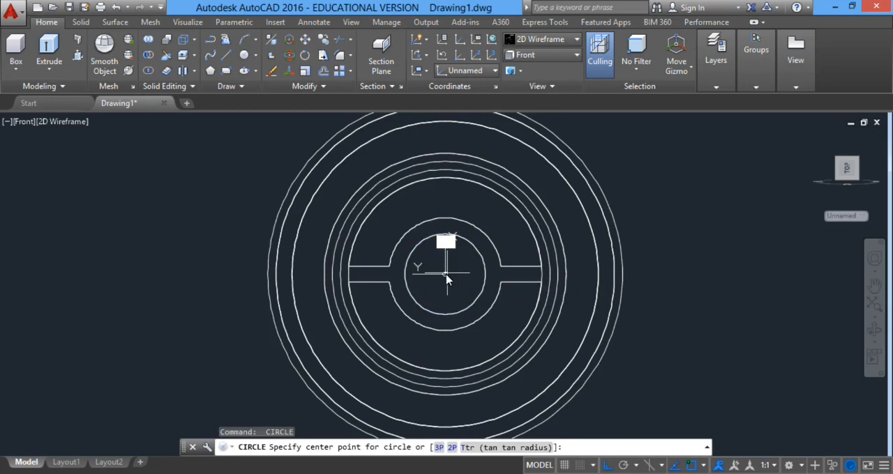
{"action": "left_click", "coordinate": [447, 279]}
{"action": "type", "text": "23"}
{"action": "key", "text": "Return"}
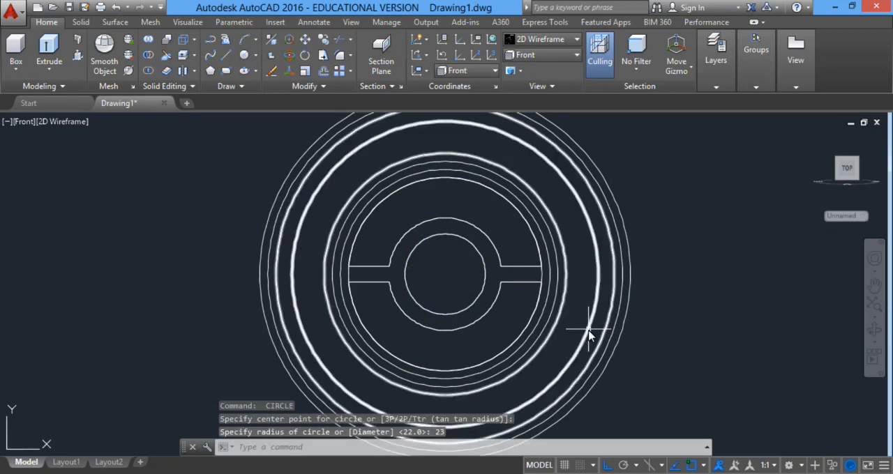
Hide the solid bodies together with the radius 12 offset circle, and erase the radius 21 circle.
{"action": "left_click", "coordinate": [589, 268]}
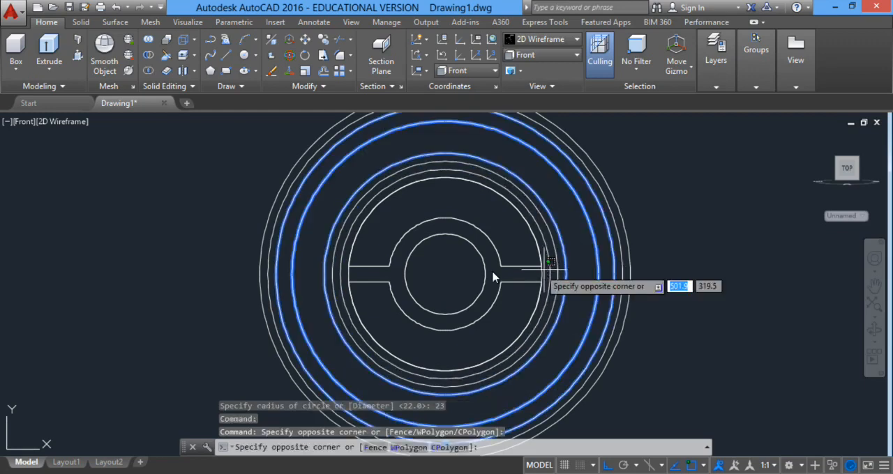
{"action": "left_click", "coordinate": [469, 279]}
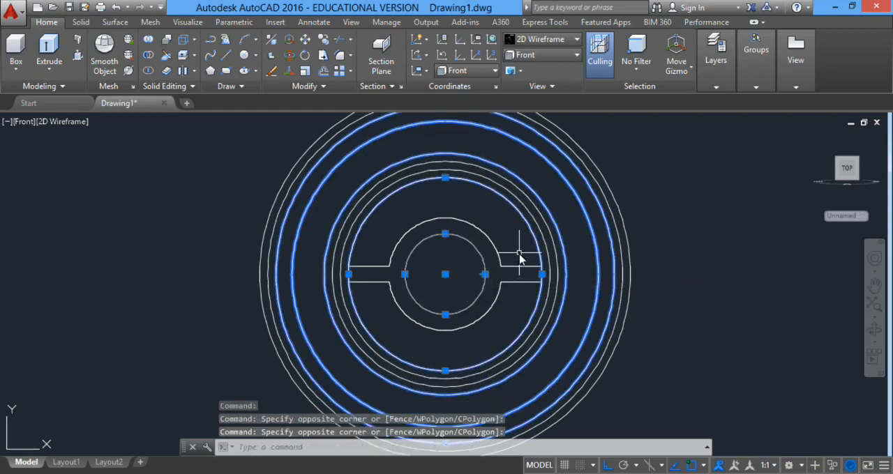
{"action": "left_click", "coordinate": [523, 259]}
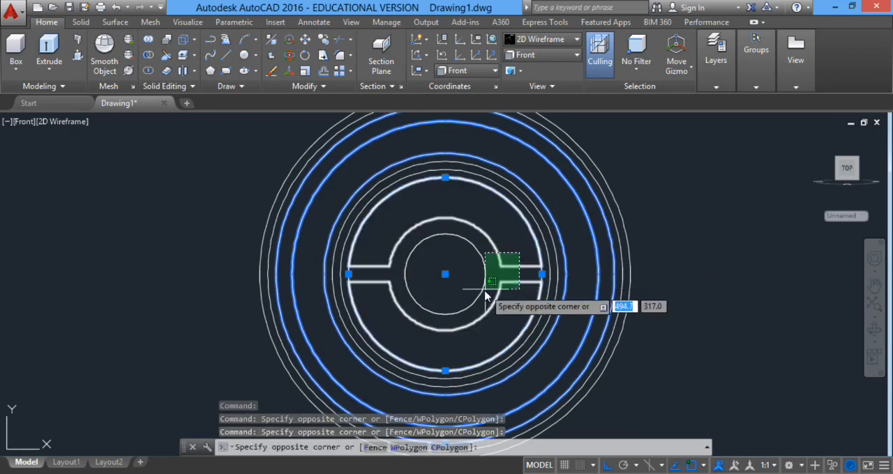
{"action": "left_click", "coordinate": [475, 292]}
{"action": "left_click", "coordinate": [834, 465]}
{"action": "left_click", "coordinate": [837, 456]}
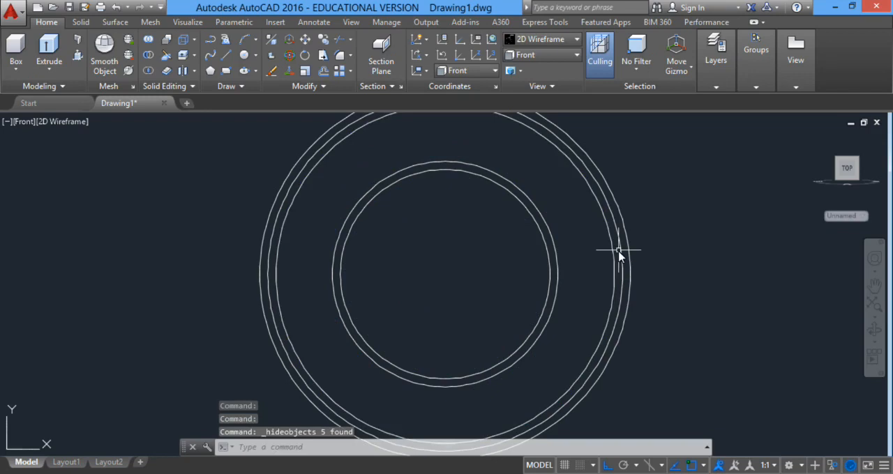
{"action": "left_click", "coordinate": [611, 249]}
{"action": "key", "text": "Delete"}
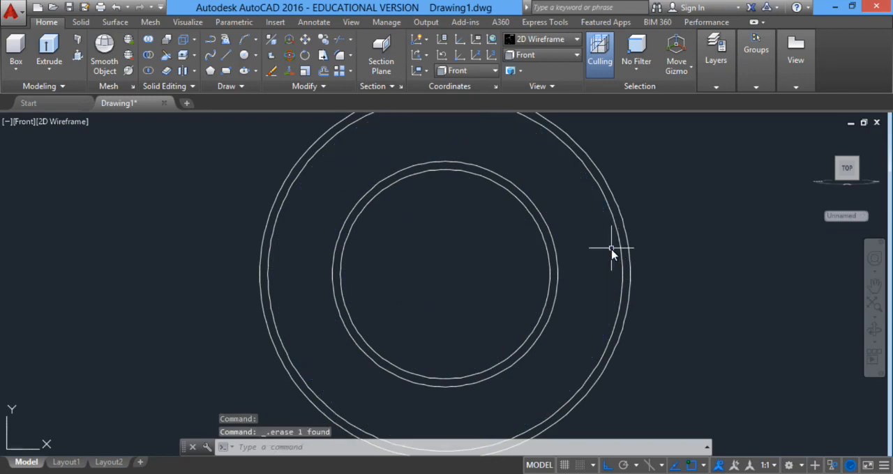
Draw two construction lines through the circles' common centre, one vertical and one sloping down to the right with Ortho off.
{"action": "scroll", "coordinate": [527, 244], "scroll_direction": "down", "scroll_amount": 5}
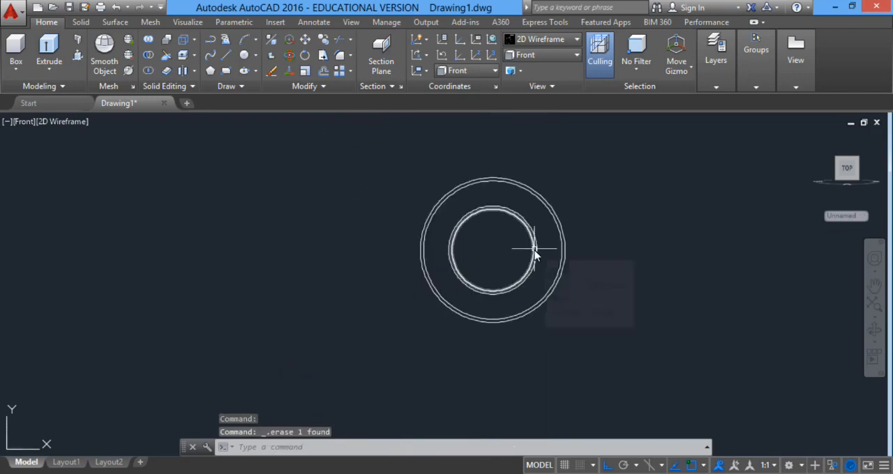
{"action": "type", "text": "xl"}
{"action": "key", "text": "Return"}
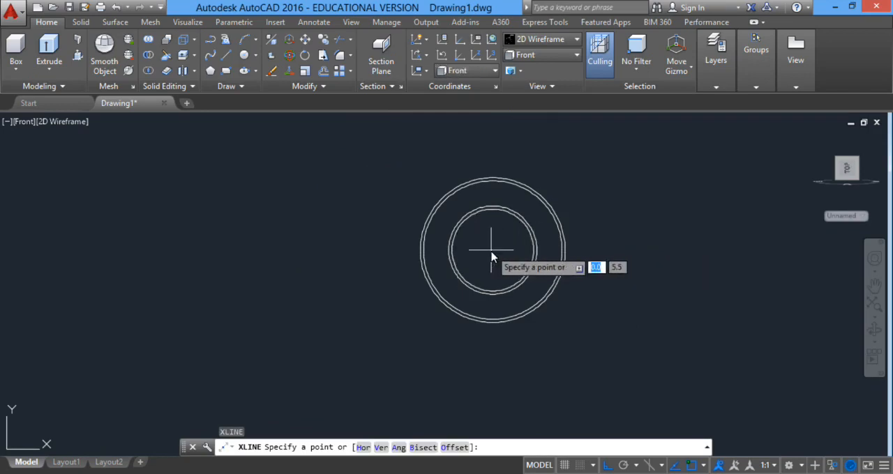
{"action": "left_click", "coordinate": [531, 258]}
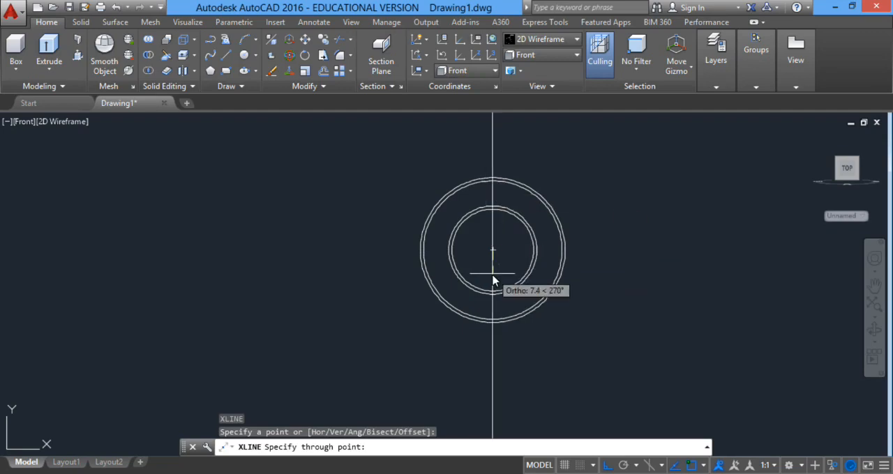
{"action": "left_click", "coordinate": [607, 465]}
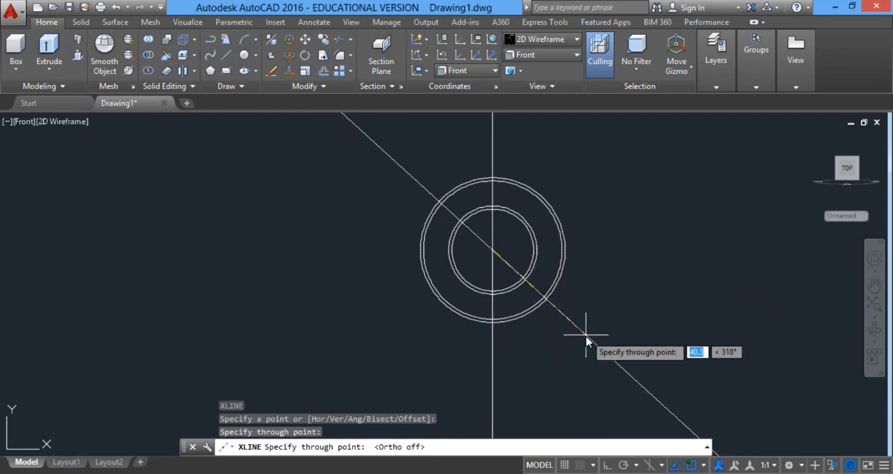
{"action": "left_click", "coordinate": [612, 319]}
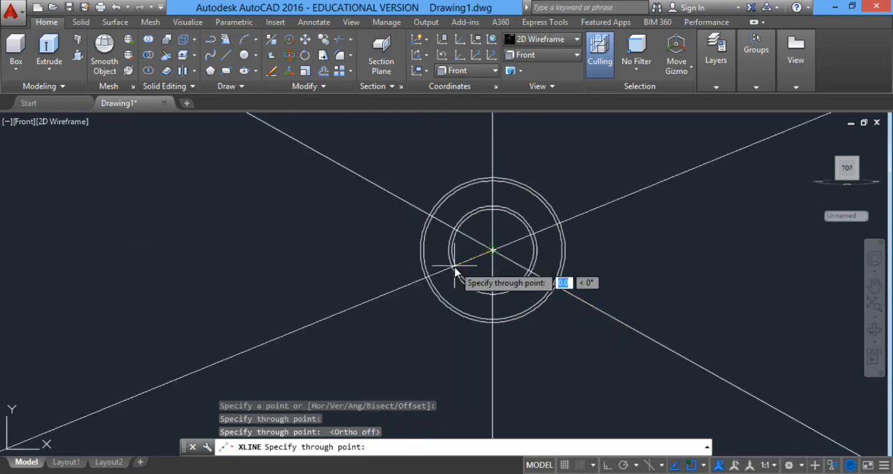
{"action": "key", "text": "Return"}
With Ortho on, draw a horizontal line about 7 long from the circles' centre to the right.
{"action": "type", "text": "l"}
{"action": "key", "text": "Return"}
{"action": "key", "text": "F8"}
{"action": "scroll", "coordinate": [506, 272], "scroll_direction": "up", "scroll_amount": 4}
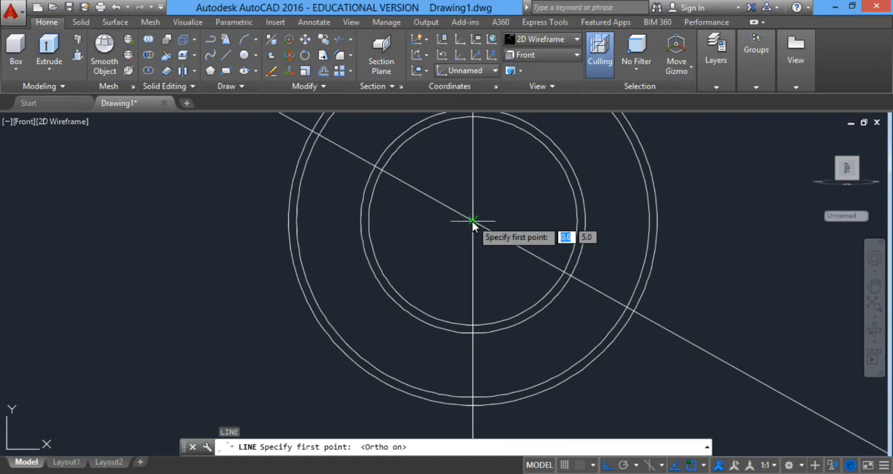
{"action": "left_click", "coordinate": [473, 222]}
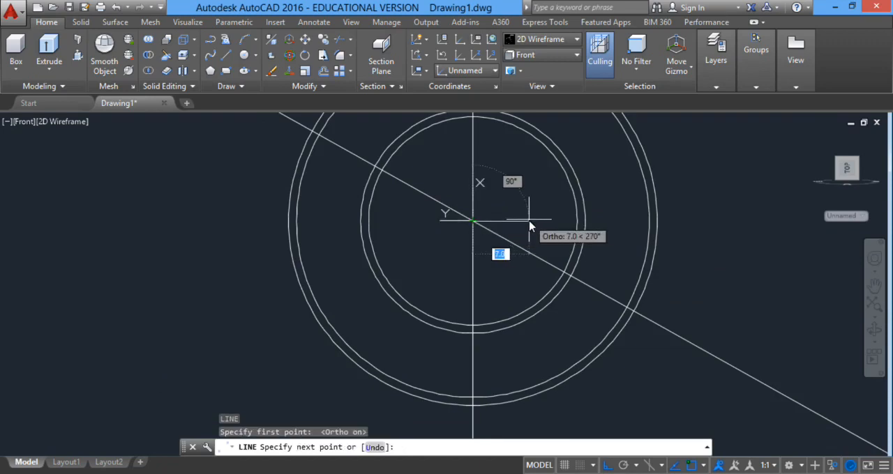
{"action": "left_click", "coordinate": [528, 223]}
{"action": "right_click", "coordinate": [552, 203]}
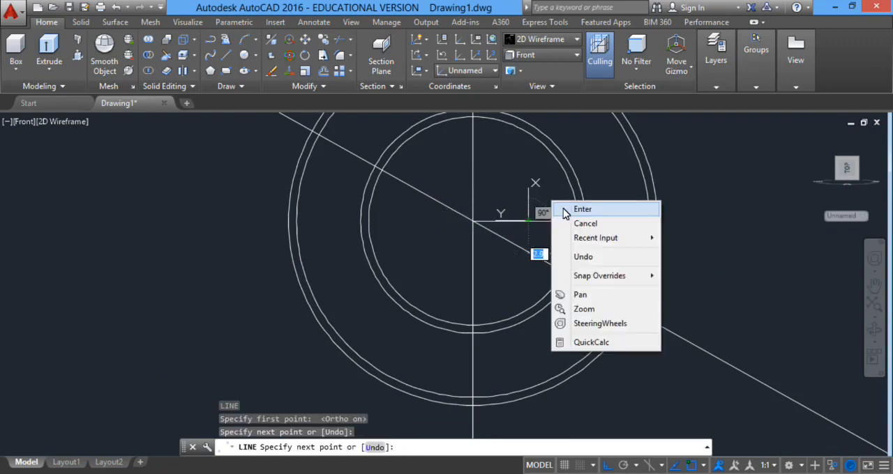
{"action": "left_click", "coordinate": [566, 210]}
With Ortho off, draw two construction lines through the short line's free end, one rising right and one meeting the first sloping line near the outer circles.
{"action": "scroll", "coordinate": [608, 346], "scroll_direction": "down", "scroll_amount": 4}
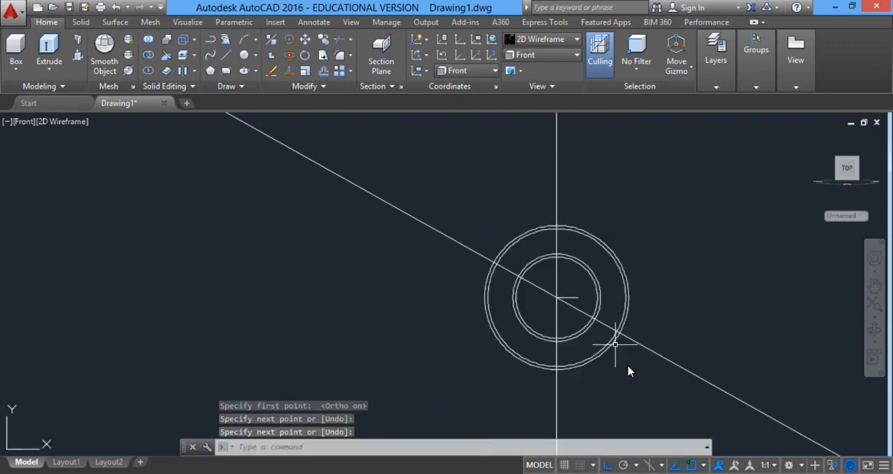
{"action": "left_click", "coordinate": [607, 465]}
{"action": "type", "text": "xl"}
{"action": "key", "text": "Return"}
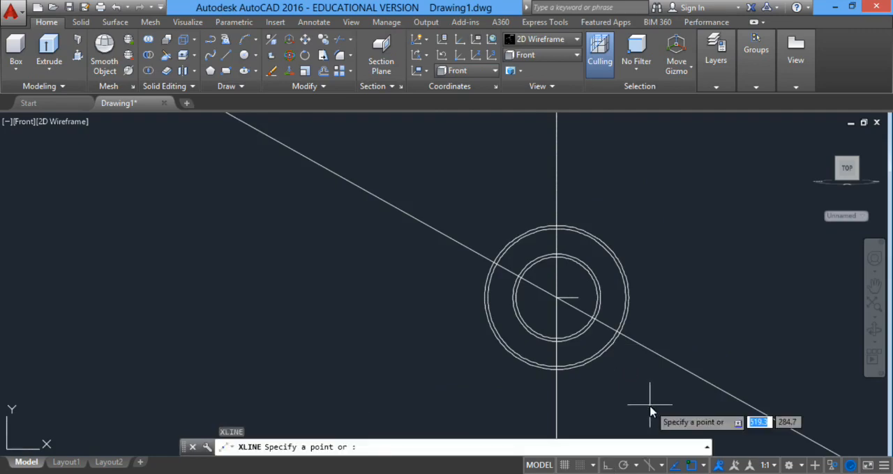
{"action": "left_click", "coordinate": [579, 299]}
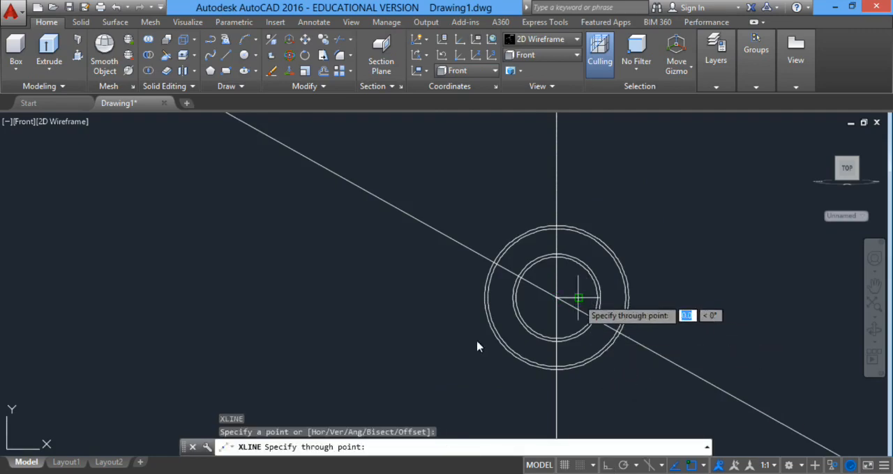
{"action": "left_click", "coordinate": [420, 408]}
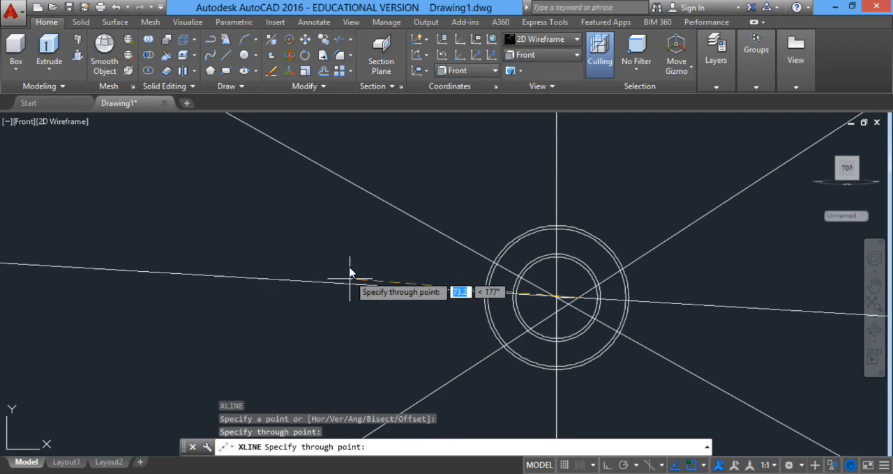
{"action": "left_click", "coordinate": [359, 208]}
{"action": "key", "text": "Return"}
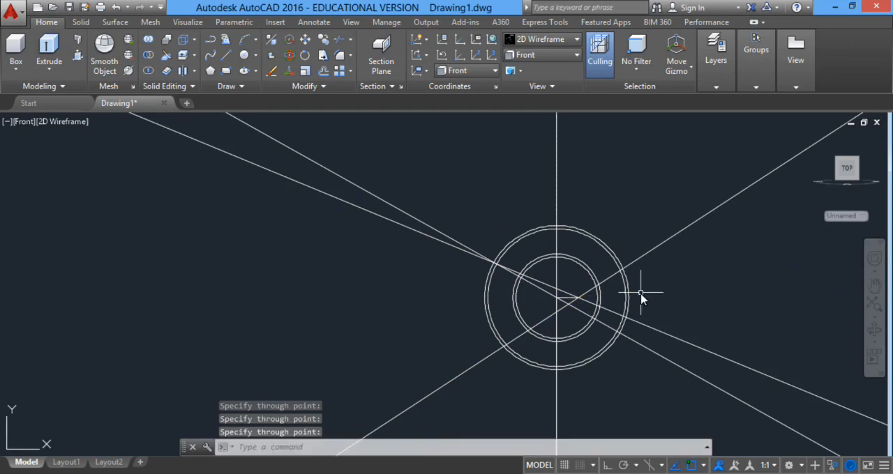
Trim the upper part of the two inner circles from the rising construction line across the vertical to the upper-left sloping lines.
{"action": "scroll", "coordinate": [641, 298], "scroll_direction": "up", "scroll_amount": 4}
{"action": "type", "text": "tr"}
{"action": "key", "text": "Return"}
{"action": "key", "text": "Return"}
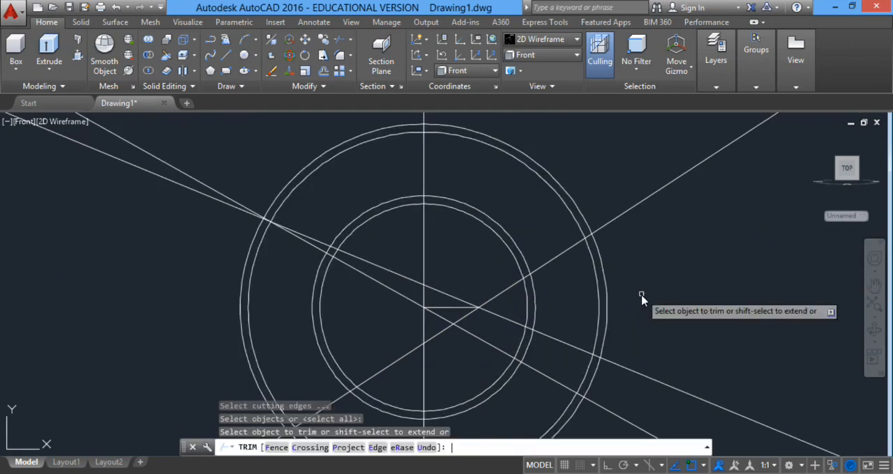
{"action": "scroll", "coordinate": [418, 197], "scroll_direction": "down", "scroll_amount": 2}
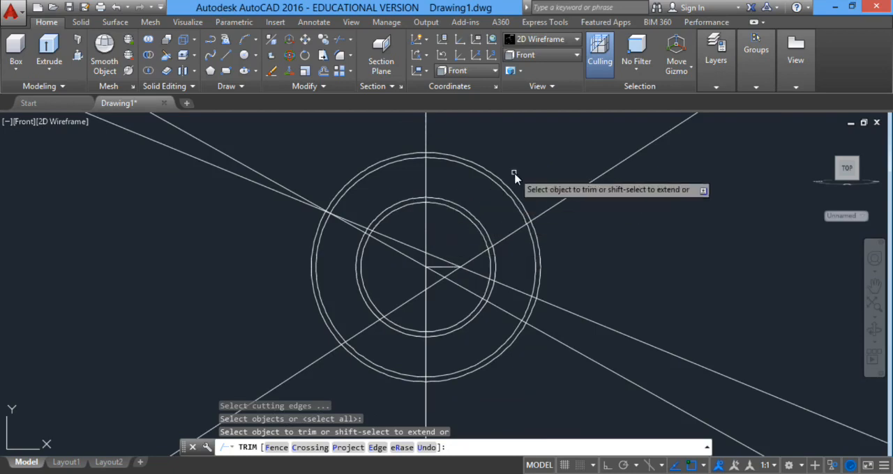
{"action": "scroll", "coordinate": [504, 252], "scroll_direction": "up", "scroll_amount": 3}
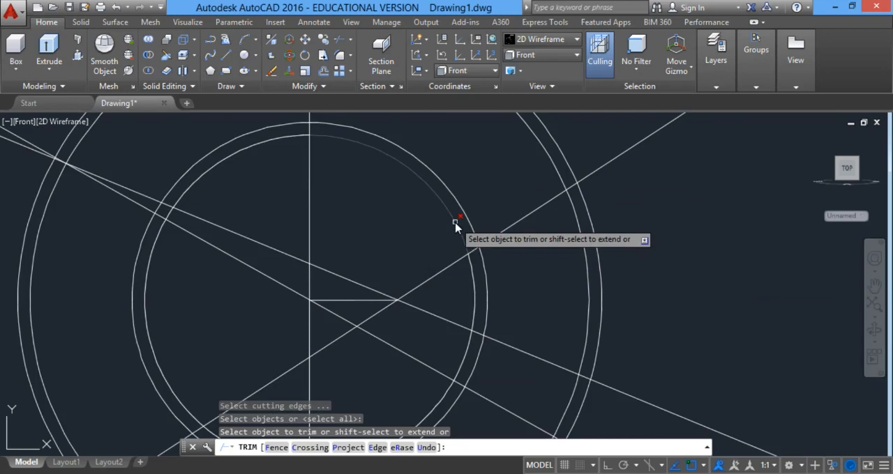
{"action": "scroll", "coordinate": [459, 219], "scroll_direction": "down", "scroll_amount": 2}
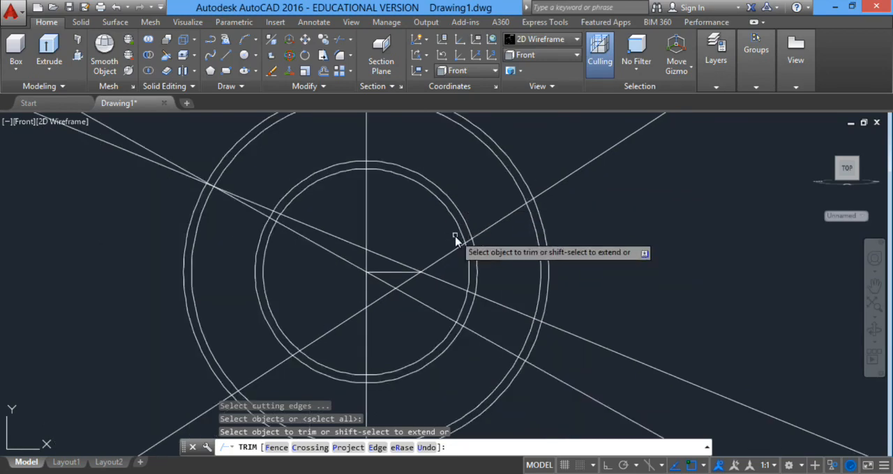
{"action": "middle_click_drag", "start_coordinate": [493, 178], "coordinate": [520, 231]}
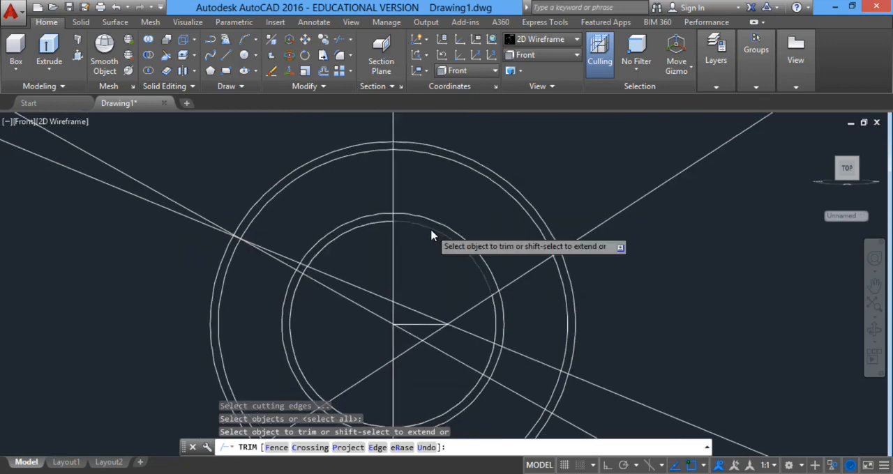
{"action": "scroll", "coordinate": [431, 235], "scroll_direction": "down", "scroll_amount": 2}
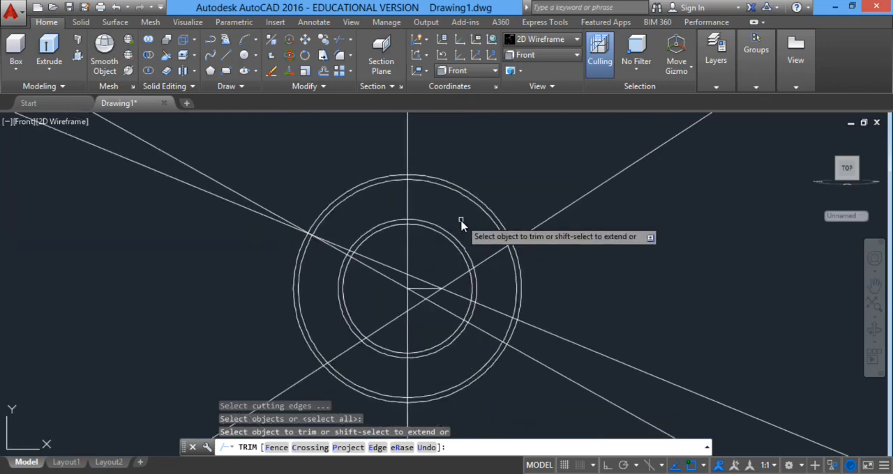
{"action": "middle_click_drag", "start_coordinate": [448, 262], "coordinate": [440, 254]}
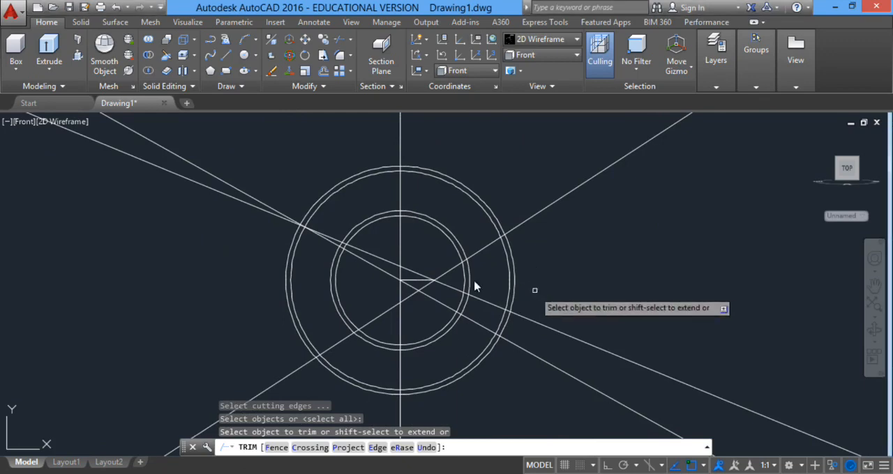
{"action": "left_click", "coordinate": [241, 473]}
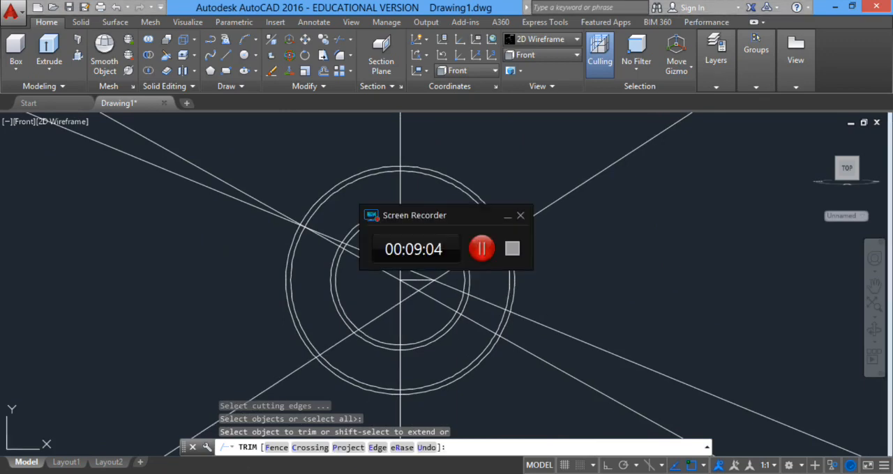
{"action": "left_click", "coordinate": [241, 473]}
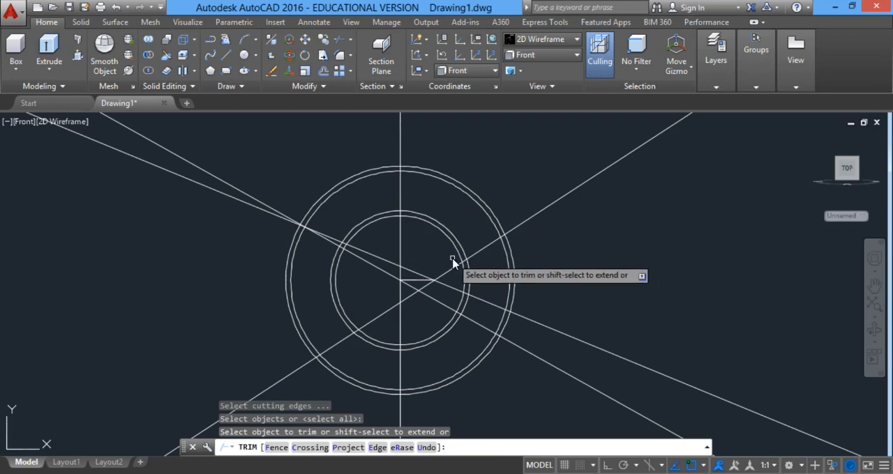
{"action": "scroll", "coordinate": [465, 241], "scroll_direction": "up", "scroll_amount": 2}
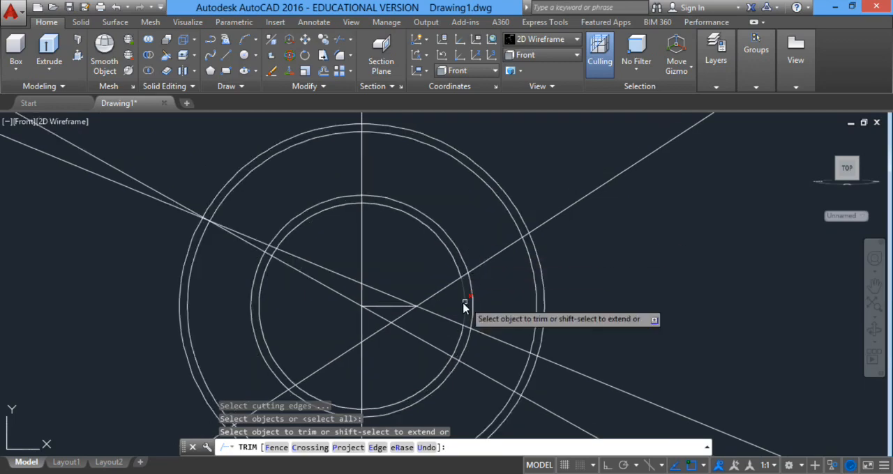
{"action": "left_click", "coordinate": [437, 222]}
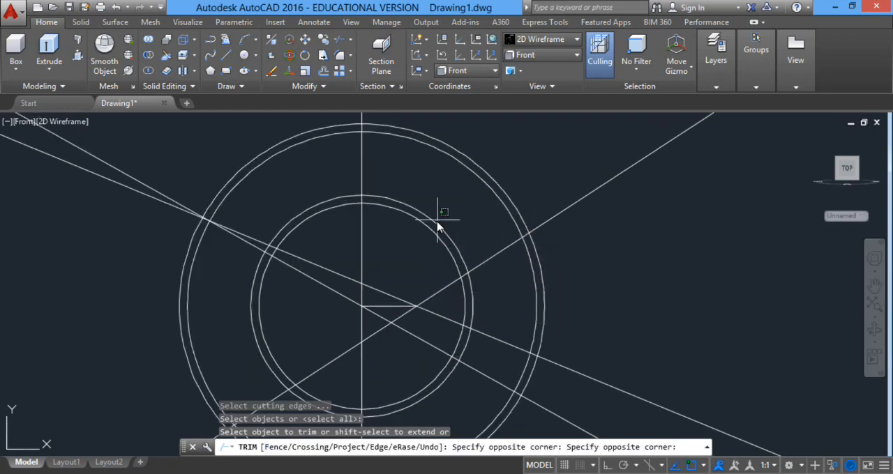
{"action": "left_click", "coordinate": [408, 244]}
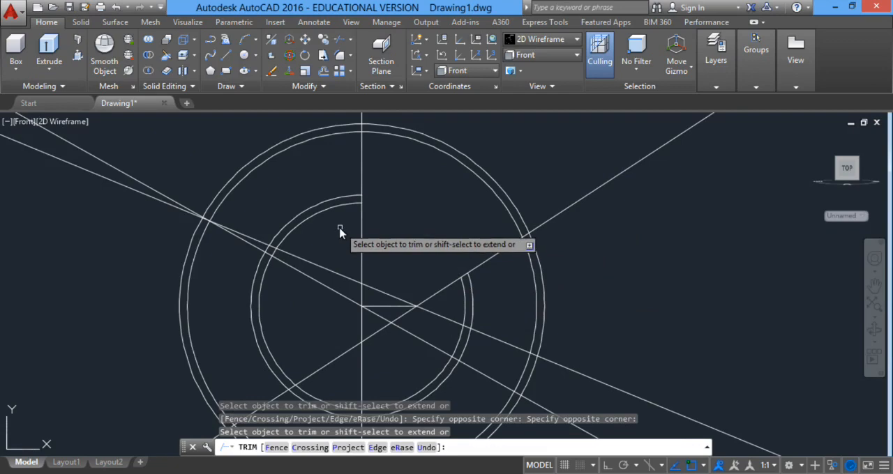
{"action": "left_click", "coordinate": [329, 211]}
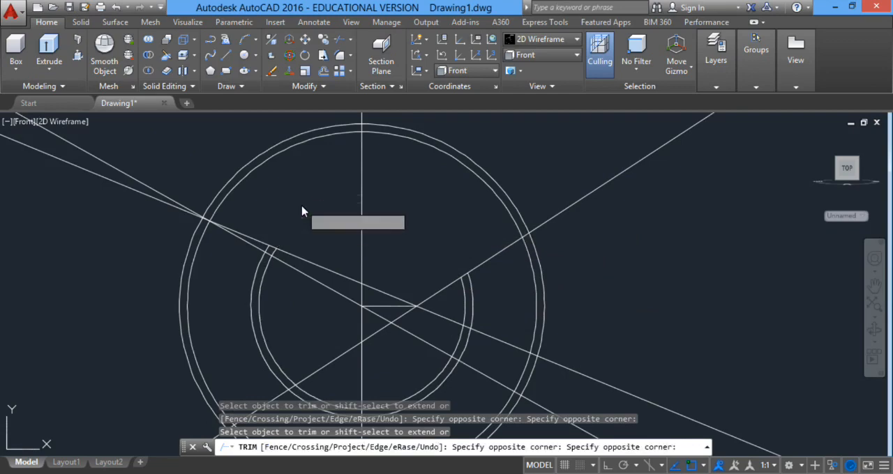
{"action": "left_click", "coordinate": [302, 211]}
Trim the two outer circles down to an upper-left arc pair and a lower-right arc pair, each bounded by the vertical and a sloping line.
{"action": "scroll", "coordinate": [389, 226], "scroll_direction": "down", "scroll_amount": 2}
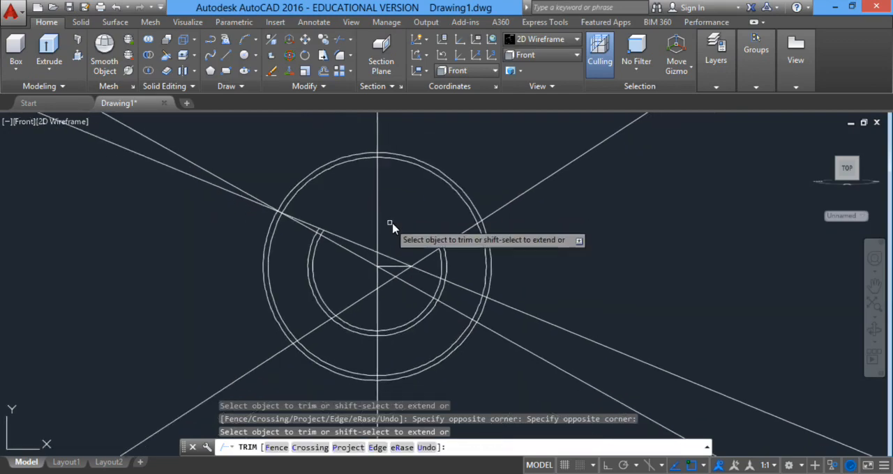
{"action": "left_click", "coordinate": [444, 161]}
{"action": "left_click", "coordinate": [417, 198]}
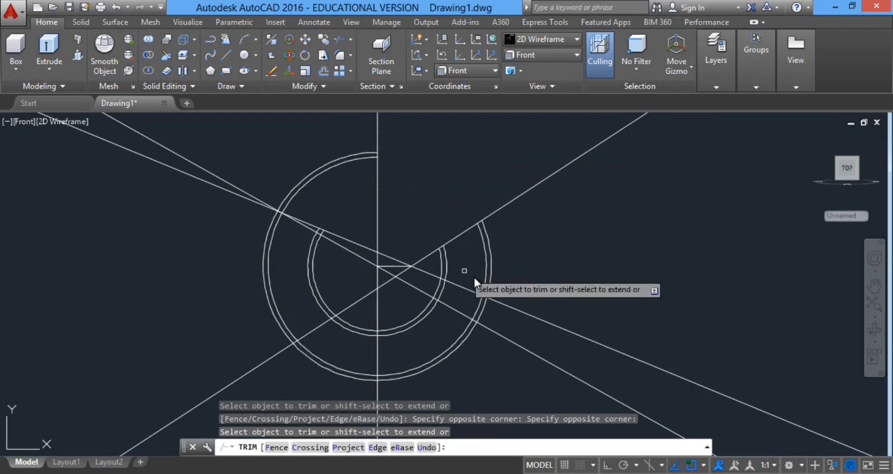
{"action": "left_click", "coordinate": [490, 273]}
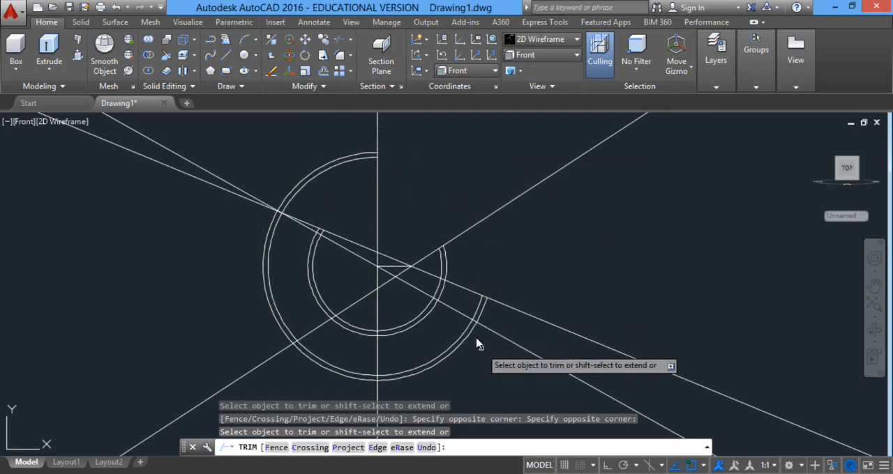
{"action": "left_click", "coordinate": [479, 305]}
{"action": "left_click", "coordinate": [474, 310]}
{"action": "left_click", "coordinate": [304, 388]}
{"action": "left_click", "coordinate": [325, 354]}
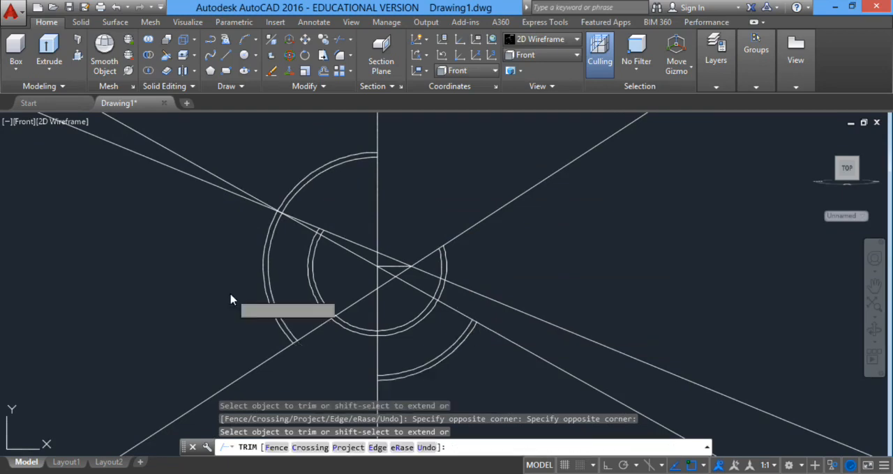
{"action": "left_click", "coordinate": [232, 300]}
{"action": "left_click", "coordinate": [291, 277]}
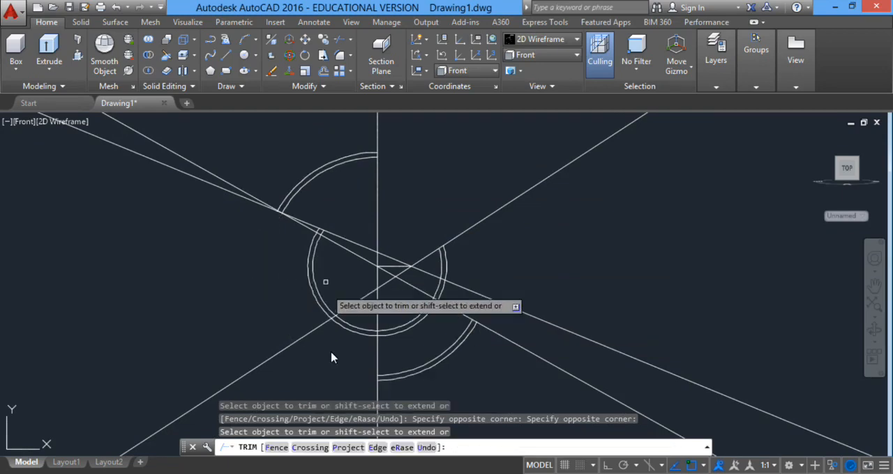
Trim the lower part of the two inner circles, keeping the left arc pair and the short right arc pair.
{"action": "left_click", "coordinate": [415, 316]}
{"action": "left_click", "coordinate": [434, 307]}
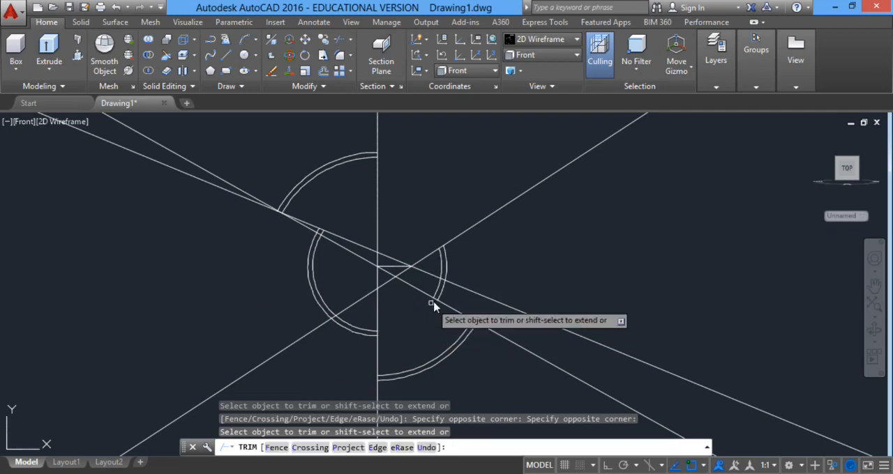
{"action": "scroll", "coordinate": [466, 305], "scroll_direction": "up", "scroll_amount": 2}
{"action": "left_click", "coordinate": [446, 286]}
{"action": "left_click", "coordinate": [402, 285]}
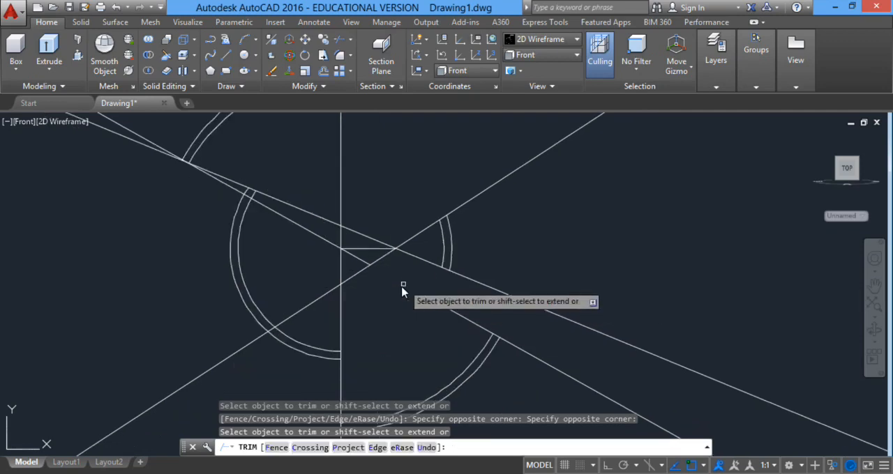
{"action": "left_click", "coordinate": [301, 349]}
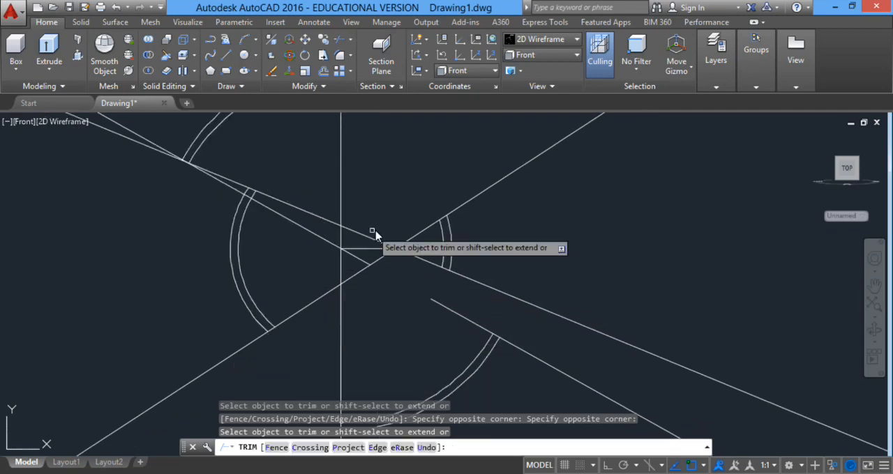
Trim the construction lines crossing the area between the inner arc pairs and finish trimming.
{"action": "left_click", "coordinate": [401, 213]}
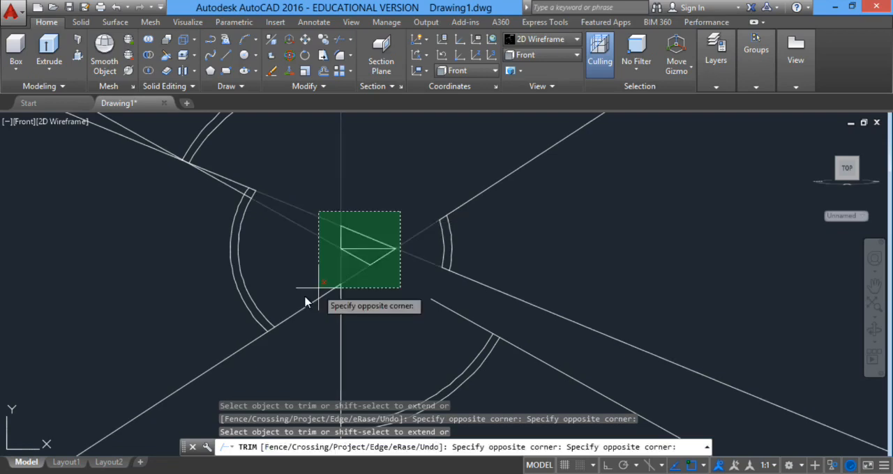
{"action": "left_click", "coordinate": [305, 301]}
{"action": "scroll", "coordinate": [265, 232], "scroll_direction": "down", "scroll_amount": 3}
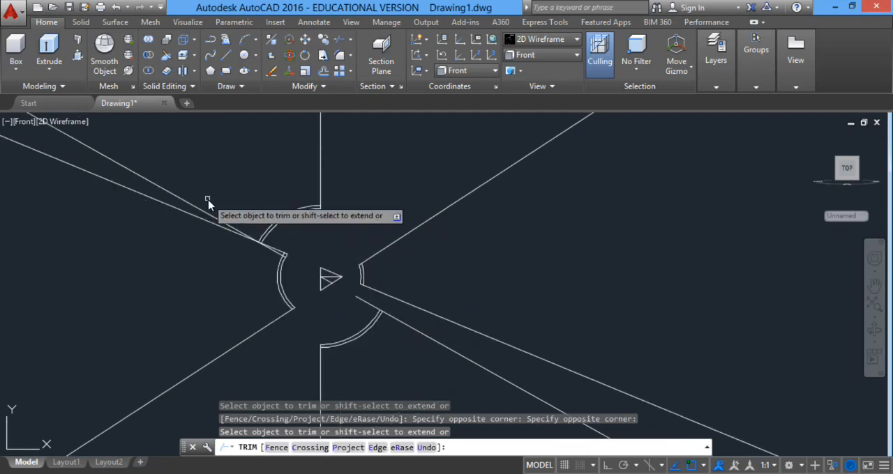
{"action": "right_click", "coordinate": [445, 188]}
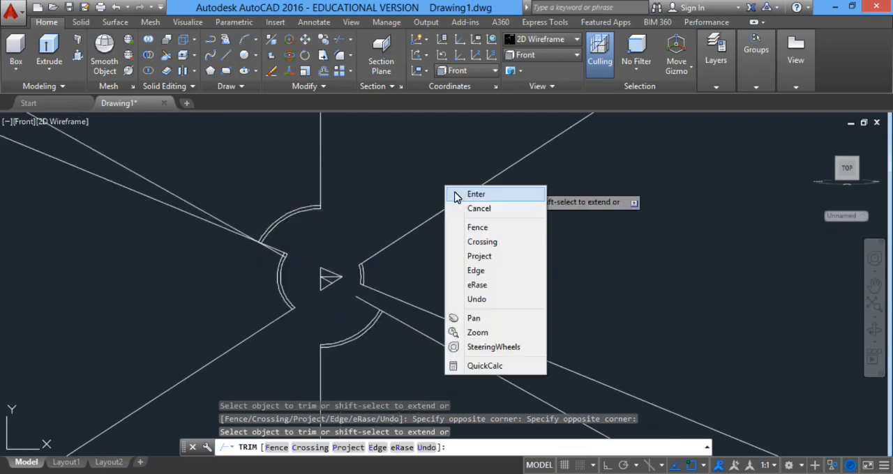
{"action": "left_click", "coordinate": [466, 194]}
Erase all remaining construction line pieces and the small triangle of lines at the centre, keeping only the four arc pairs.
{"action": "scroll", "coordinate": [241, 241], "scroll_direction": "up", "scroll_amount": 4}
{"action": "left_click", "coordinate": [263, 207]}
{"action": "left_click", "coordinate": [237, 238]}
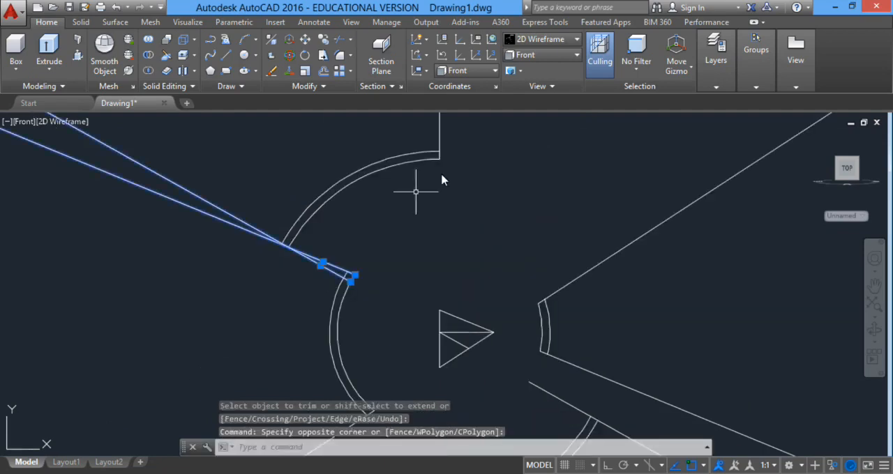
{"action": "scroll", "coordinate": [450, 201], "scroll_direction": "down", "scroll_amount": 2}
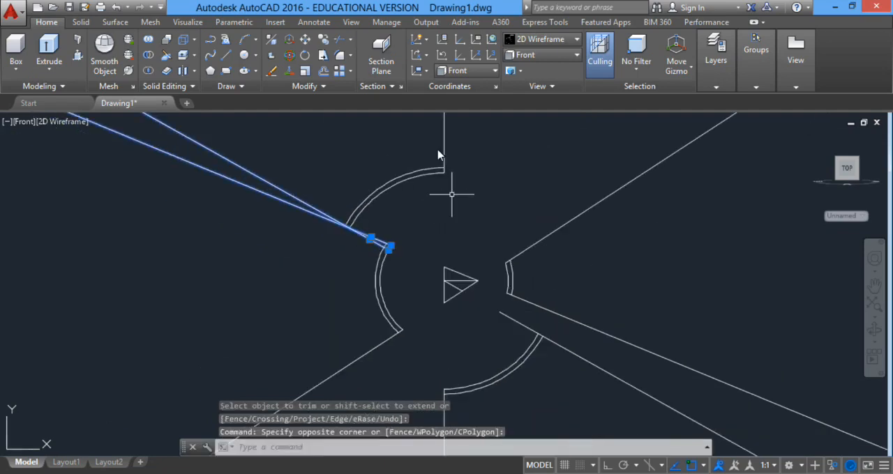
{"action": "left_click", "coordinate": [453, 143]}
{"action": "left_click", "coordinate": [438, 154]}
{"action": "middle_click_drag", "start_coordinate": [438, 154], "coordinate": [412, 177]}
{"action": "left_click", "coordinate": [614, 187]}
{"action": "left_click", "coordinate": [575, 292]}
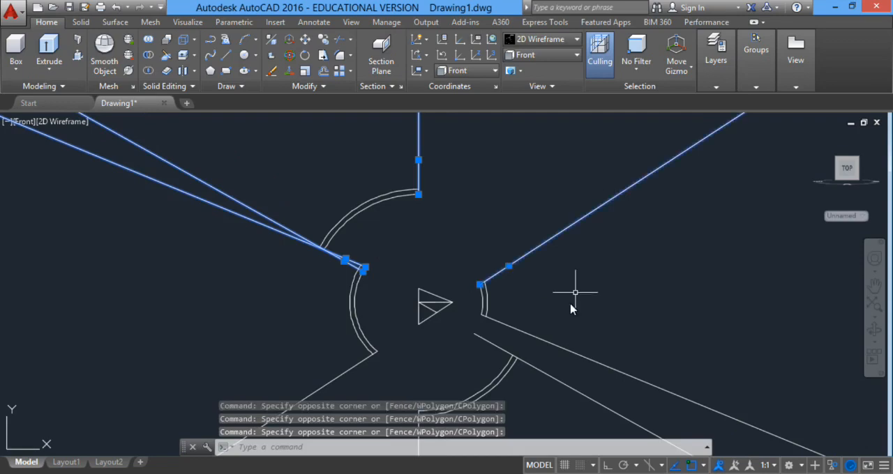
{"action": "left_click", "coordinate": [571, 302]}
{"action": "scroll", "coordinate": [627, 309], "scroll_direction": "down", "scroll_amount": 2}
{"action": "middle_click_drag", "start_coordinate": [628, 310], "coordinate": [604, 196]}
{"action": "left_click", "coordinate": [620, 219]}
{"action": "left_click", "coordinate": [676, 237]}
{"action": "left_click", "coordinate": [541, 310]}
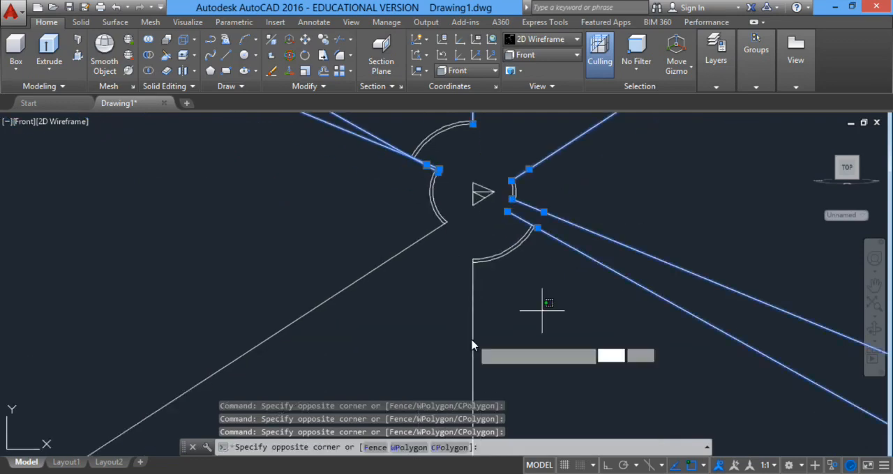
{"action": "left_click", "coordinate": [471, 345]}
{"action": "scroll", "coordinate": [519, 193], "scroll_direction": "up", "scroll_amount": 4}
{"action": "left_click", "coordinate": [439, 222]}
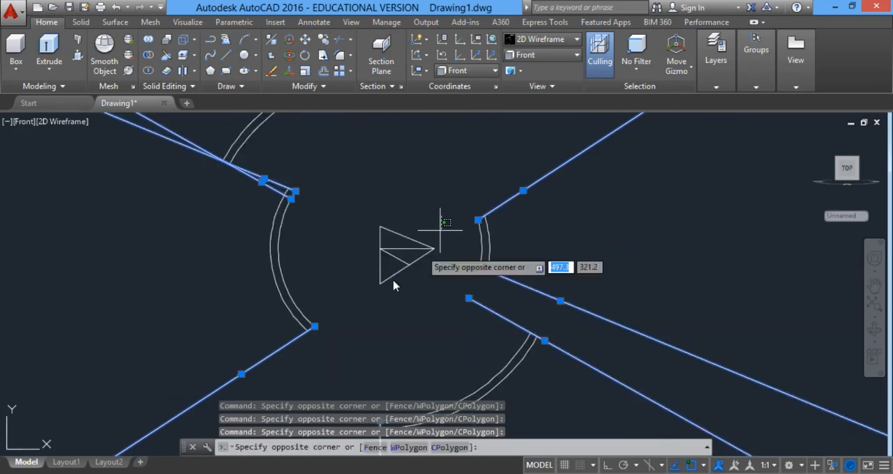
{"action": "left_click", "coordinate": [379, 308]}
{"action": "key", "text": "Delete"}
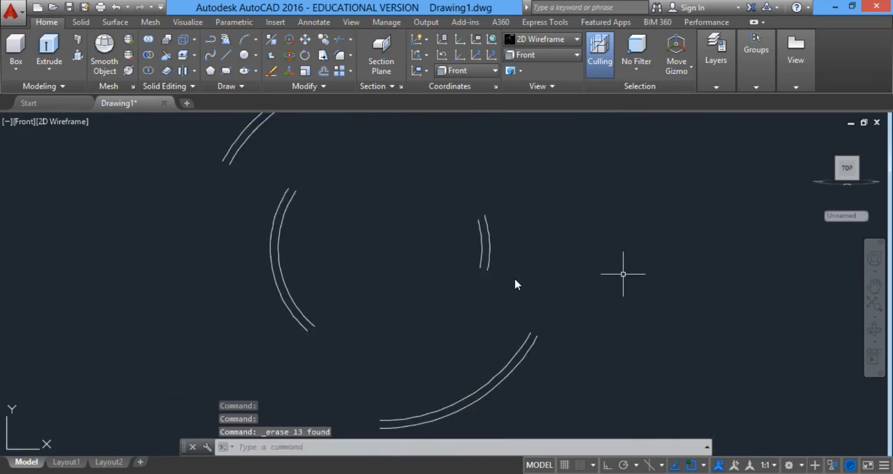
Draw a line joining the lower-left endpoints of the upper-left outer arc pair.
{"action": "scroll", "coordinate": [514, 280], "scroll_direction": "down", "scroll_amount": 4}
{"action": "type", "text": "l"}
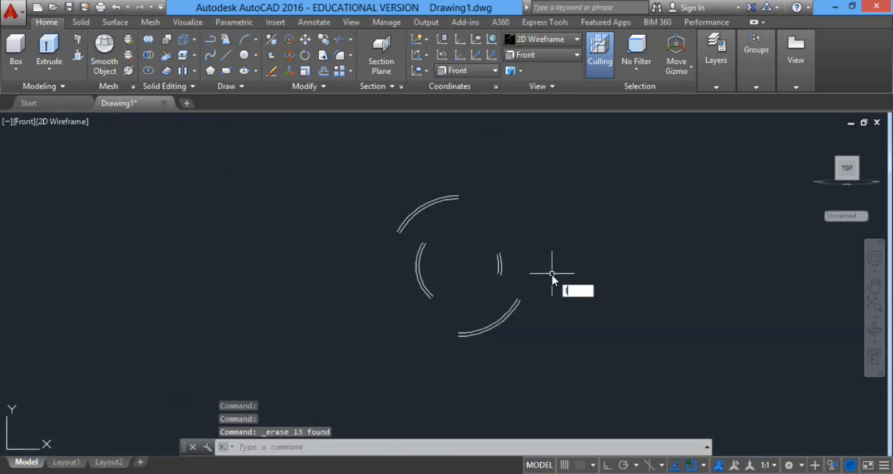
{"action": "key", "text": "Return"}
{"action": "scroll", "coordinate": [373, 248], "scroll_direction": "up", "scroll_amount": 3}
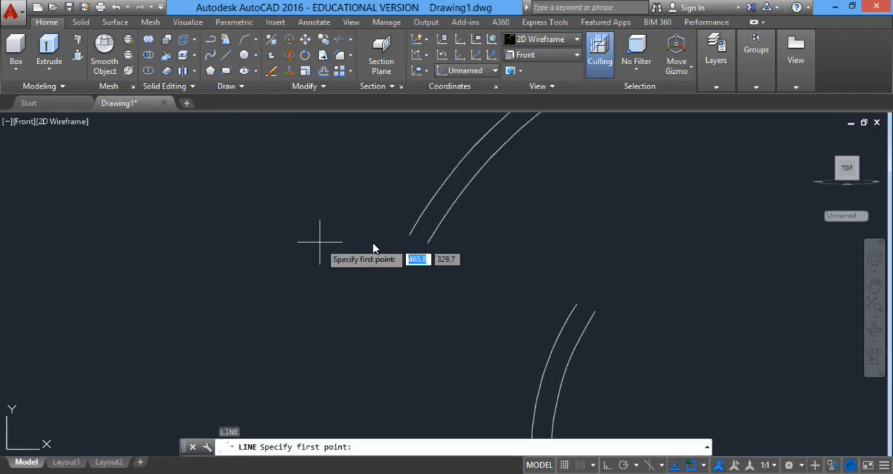
{"action": "scroll", "coordinate": [403, 240], "scroll_direction": "up", "scroll_amount": 2}
{"action": "left_click", "coordinate": [403, 241]}
{"action": "left_click", "coordinate": [433, 249]}
{"action": "key", "text": "Return"}
Close the top end of the upper-left outer arc pair with a line between the two arc endpoints.
{"action": "scroll", "coordinate": [556, 264], "scroll_direction": "down", "scroll_amount": 3}
{"action": "key", "text": "Return"}
{"action": "scroll", "coordinate": [493, 239], "scroll_direction": "up", "scroll_amount": 3}
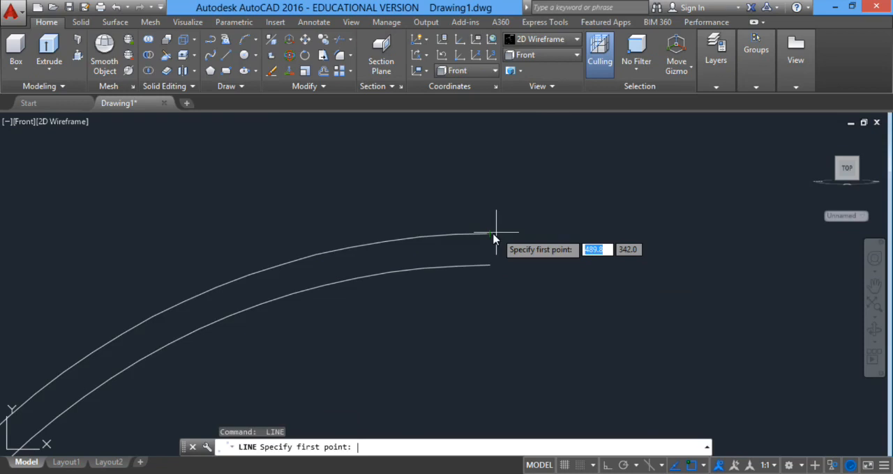
{"action": "left_click", "coordinate": [494, 239]}
{"action": "left_click", "coordinate": [492, 271]}
{"action": "key", "text": "Return"}
Close the upper end of the left inner arc pair with a line between the two arc endpoints.
{"action": "scroll", "coordinate": [528, 343], "scroll_direction": "down", "scroll_amount": 2}
{"action": "middle_click_drag", "start_coordinate": [528, 342], "coordinate": [495, 175]}
{"action": "scroll", "coordinate": [340, 321], "scroll_direction": "up", "scroll_amount": 5}
{"action": "middle_click_drag", "start_coordinate": [339, 321], "coordinate": [460, 140]}
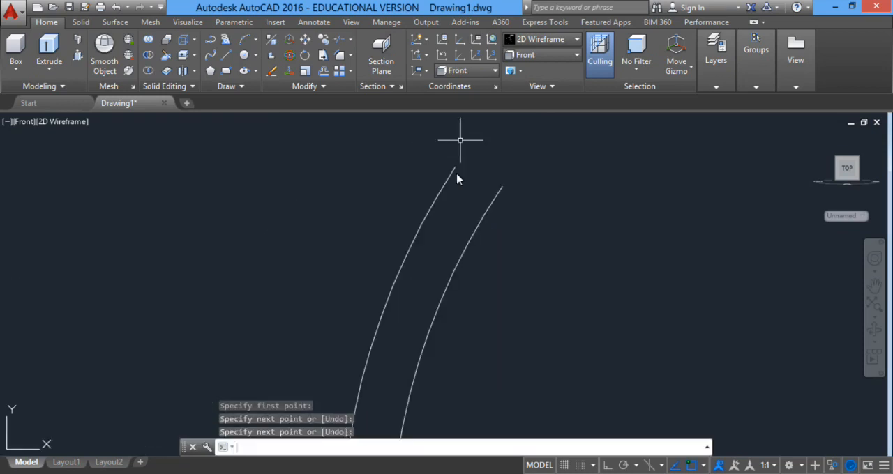
{"action": "key", "text": "Return"}
{"action": "left_click", "coordinate": [455, 168]}
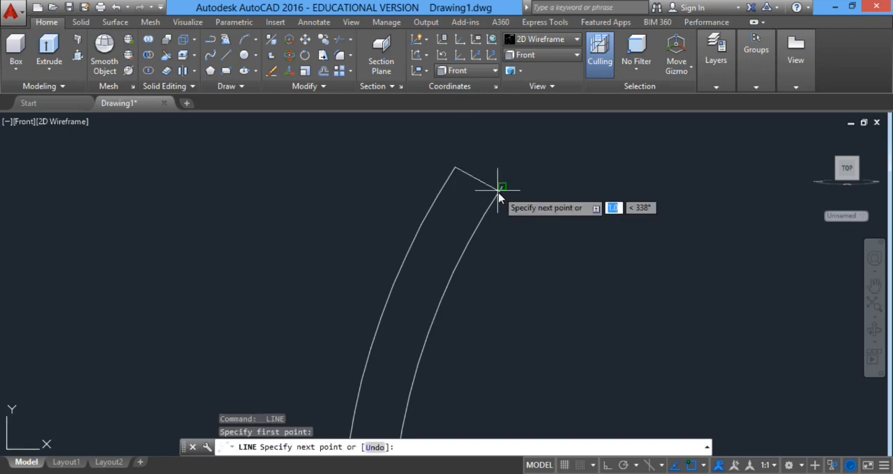
{"action": "left_click", "coordinate": [508, 189]}
{"action": "scroll", "coordinate": [509, 189], "scroll_direction": "down", "scroll_amount": 3}
{"action": "key", "text": "Return"}
Close the lower end of the left inner arc pair with a line between its endpoints.
{"action": "scroll", "coordinate": [507, 356], "scroll_direction": "up", "scroll_amount": 4}
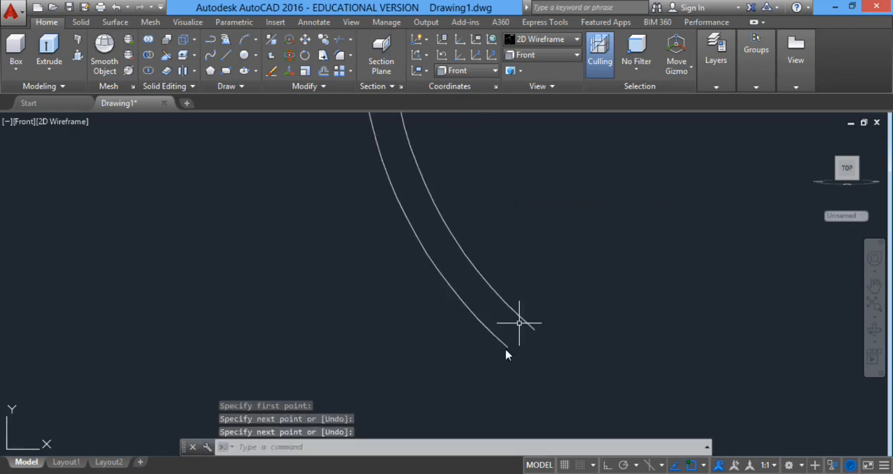
{"action": "key", "text": "Return"}
{"action": "left_click", "coordinate": [507, 345]}
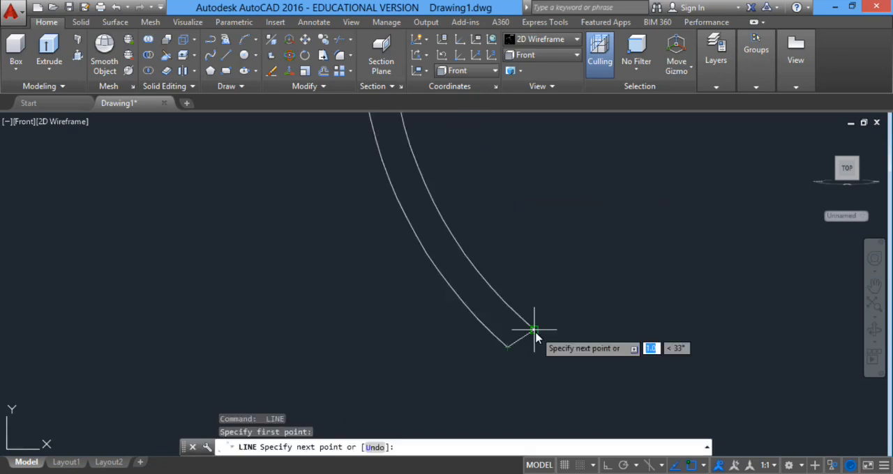
{"action": "left_click", "coordinate": [533, 330]}
{"action": "key", "text": "Return"}
Draw a line joining the upper endpoints of the short right inner arc pair.
{"action": "scroll", "coordinate": [517, 365], "scroll_direction": "down", "scroll_amount": 2}
{"action": "scroll", "coordinate": [545, 261], "scroll_direction": "up", "scroll_amount": 3}
{"action": "key", "text": "Return"}
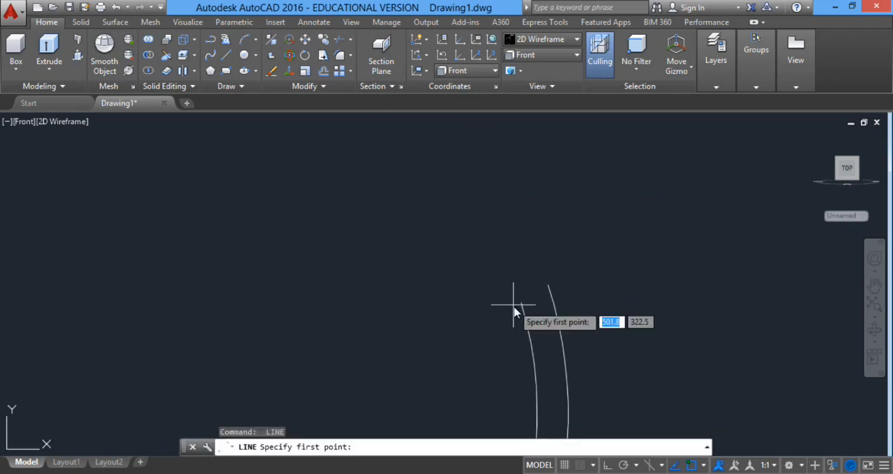
{"action": "left_click", "coordinate": [522, 303]}
{"action": "left_click", "coordinate": [548, 284]}
{"action": "key", "text": "Return"}
Draw a line joining the lower endpoints of the short right inner arc pair.
{"action": "scroll", "coordinate": [548, 286], "scroll_direction": "down", "scroll_amount": 3}
{"action": "scroll", "coordinate": [537, 390], "scroll_direction": "up", "scroll_amount": 3}
{"action": "key", "text": "Return"}
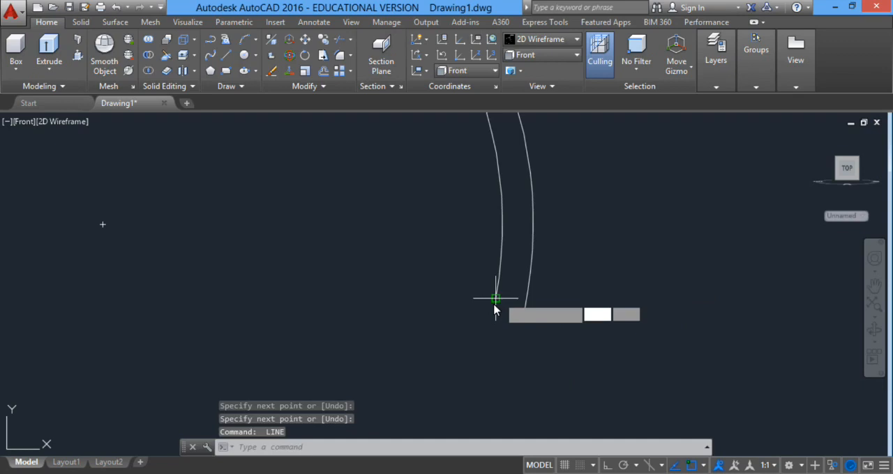
{"action": "left_click", "coordinate": [495, 299]}
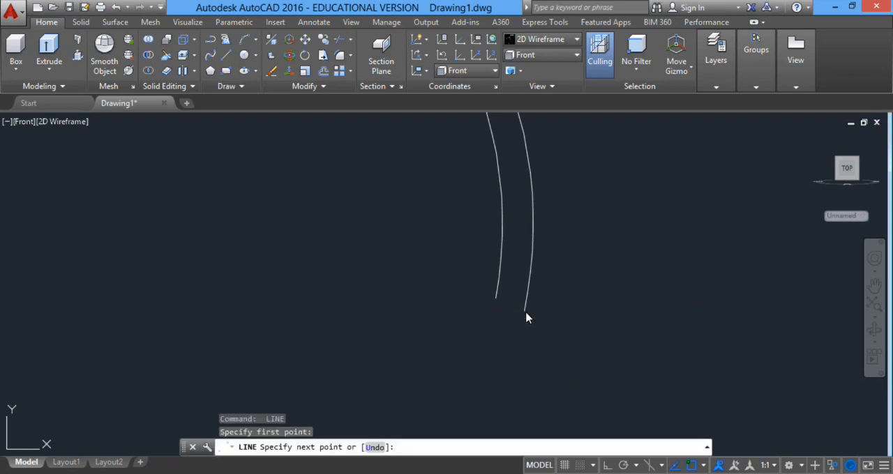
{"action": "left_click", "coordinate": [525, 312]}
{"action": "scroll", "coordinate": [527, 314], "scroll_direction": "down", "scroll_amount": 4}
{"action": "middle_click_drag", "start_coordinate": [529, 318], "coordinate": [483, 250]}
{"action": "key", "text": "Return"}
Close the upper-right end of the lower-right outer arc pair with a line between the arc endpoints.
{"action": "scroll", "coordinate": [533, 309], "scroll_direction": "up", "scroll_amount": 4}
{"action": "key", "text": "Return"}
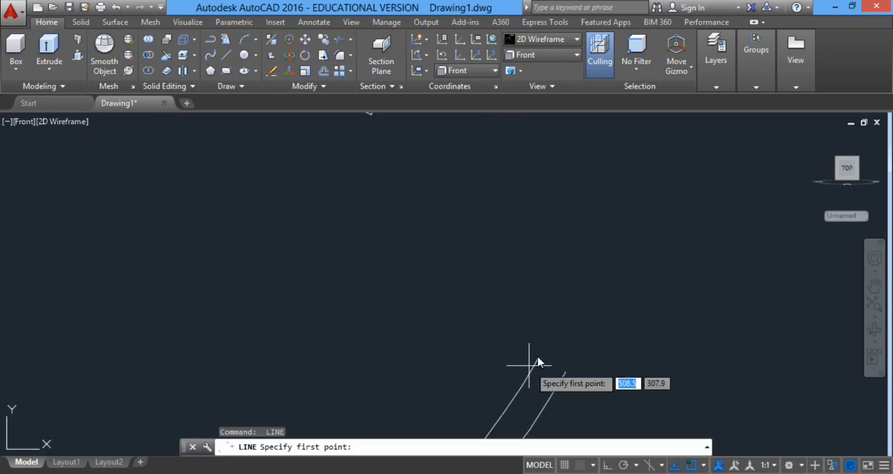
{"action": "left_click", "coordinate": [537, 359]}
{"action": "left_click", "coordinate": [566, 372]}
{"action": "key", "text": "Return"}
Close the lower-left end of the lower-right outer arc pair with a line from the inner to the outer arc.
{"action": "scroll", "coordinate": [566, 372], "scroll_direction": "down", "scroll_amount": 4}
{"action": "middle_click_drag", "start_coordinate": [558, 370], "coordinate": [580, 232]}
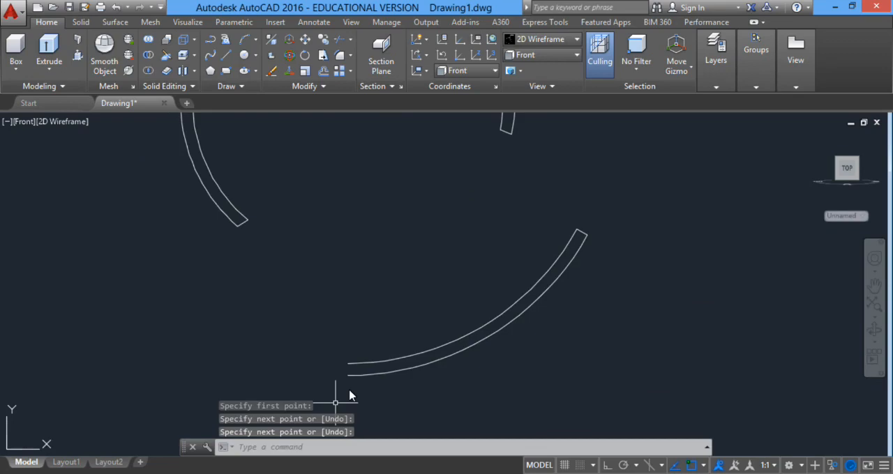
{"action": "key", "text": "Return"}
{"action": "scroll", "coordinate": [350, 390], "scroll_direction": "up", "scroll_amount": 4}
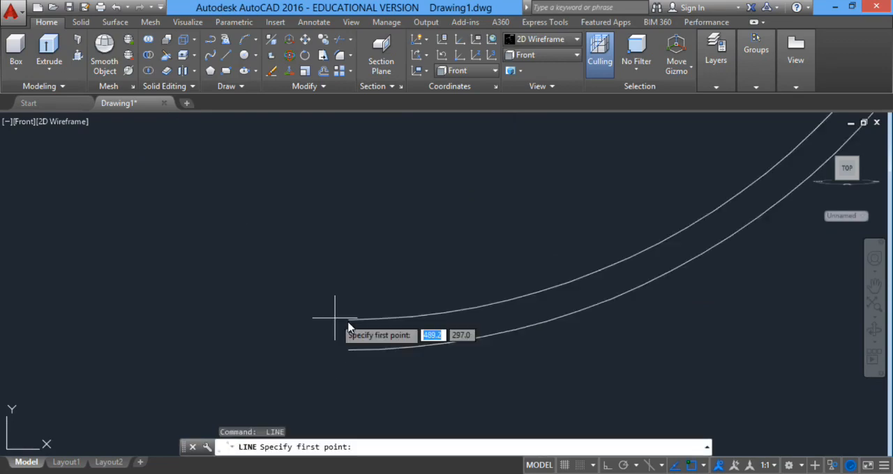
{"action": "left_click", "coordinate": [349, 320]}
{"action": "left_click", "coordinate": [349, 356]}
{"action": "key", "text": "Return"}
Join all arcs and end lines of the four curved profiles into polylines.
{"action": "scroll", "coordinate": [547, 210], "scroll_direction": "down", "scroll_amount": 5}
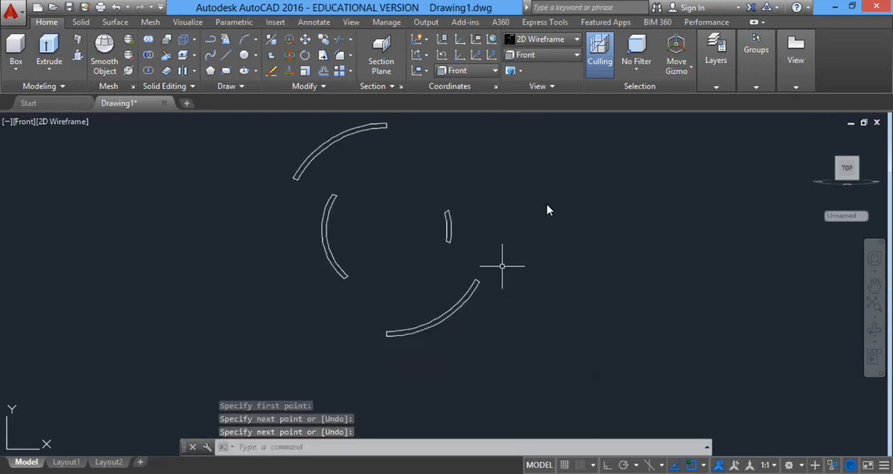
{"action": "left_click", "coordinate": [594, 150]}
{"action": "left_click", "coordinate": [254, 356]}
{"action": "type", "text": "J"}
{"action": "key", "text": "Return"}
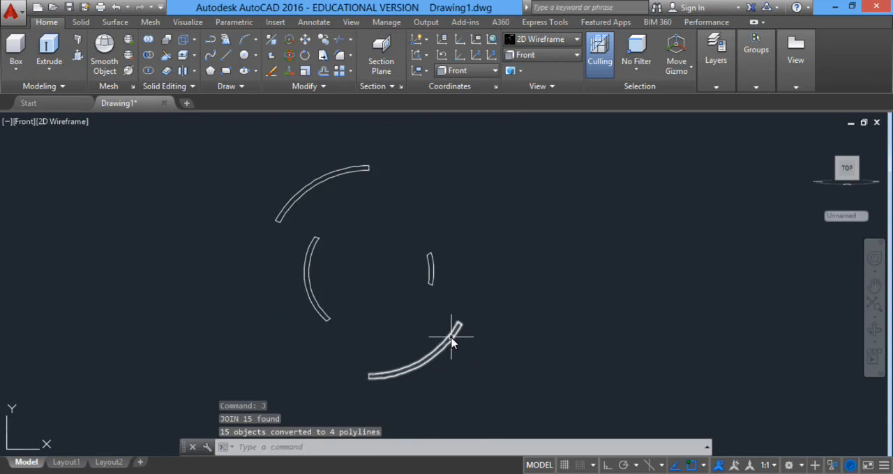
Join the loose end line at the lower-left end of the lower outer profile to its polyline.
{"action": "left_click", "coordinate": [416, 367]}
{"action": "scroll", "coordinate": [379, 386], "scroll_direction": "up", "scroll_amount": 8}
{"action": "left_click", "coordinate": [303, 293]}
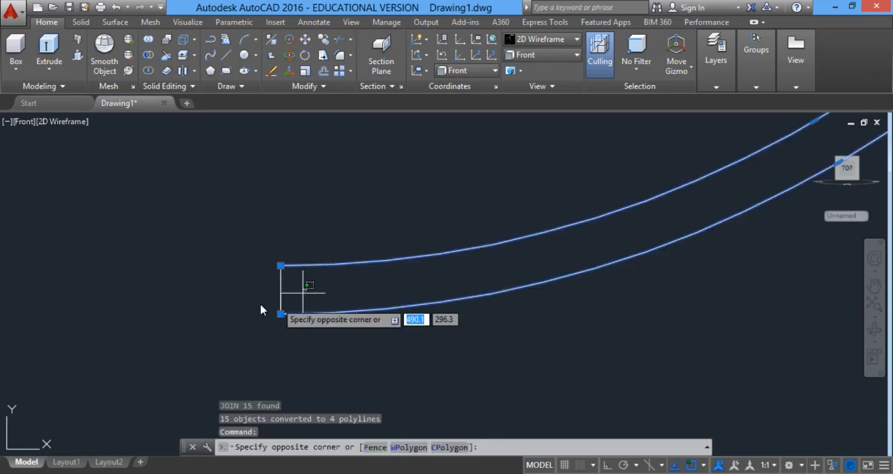
{"action": "left_click", "coordinate": [261, 310]}
{"action": "type", "text": "J"}
{"action": "key", "text": "Return"}
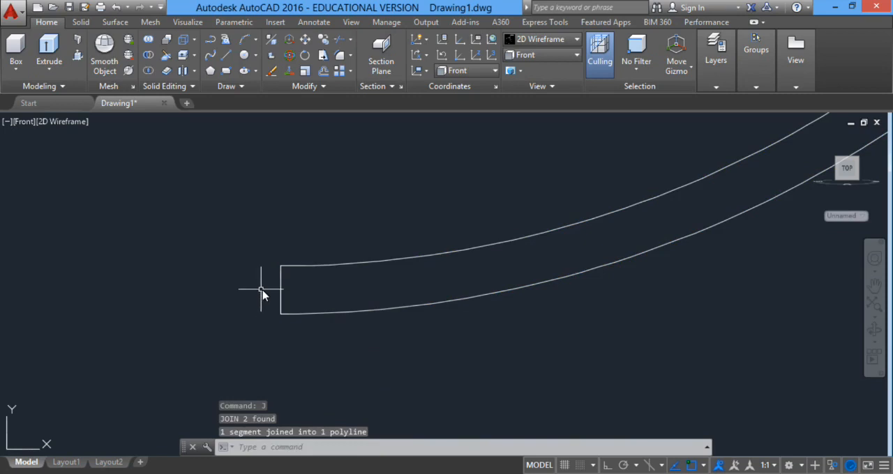
{"action": "scroll", "coordinate": [317, 279], "scroll_direction": "down", "scroll_amount": 8}
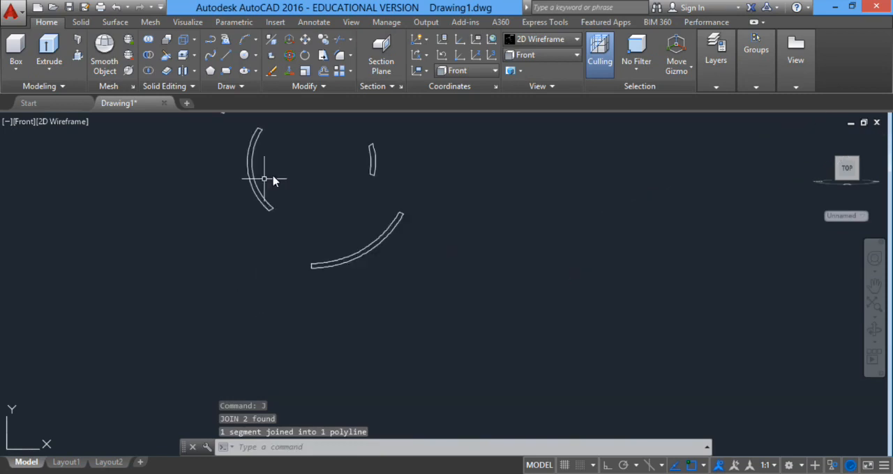
Switch to the Top view and end the object isolation to bring back the hidden solids.
{"action": "middle_click_drag", "start_coordinate": [273, 176], "coordinate": [271, 286]}
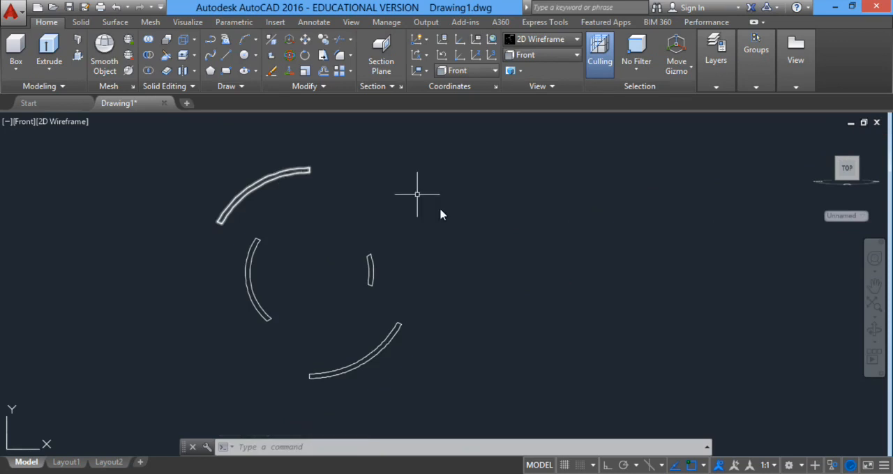
{"action": "left_click", "coordinate": [531, 56]}
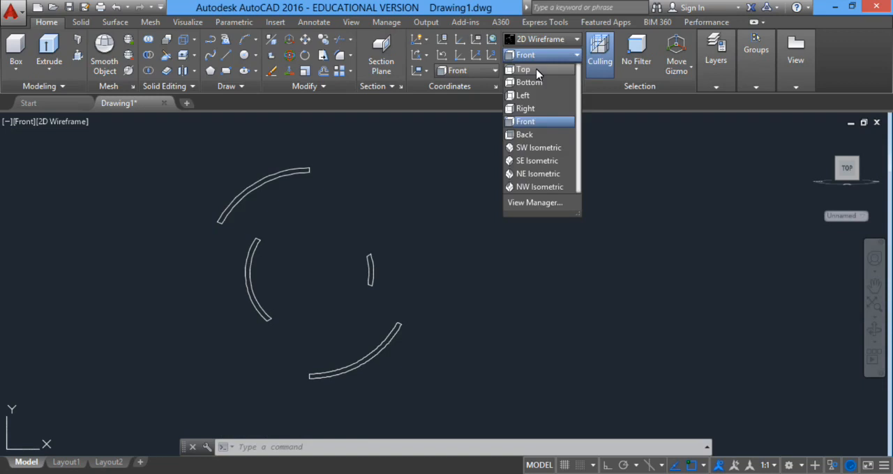
{"action": "left_click", "coordinate": [524, 70]}
{"action": "scroll", "coordinate": [522, 301], "scroll_direction": "down", "scroll_amount": 5}
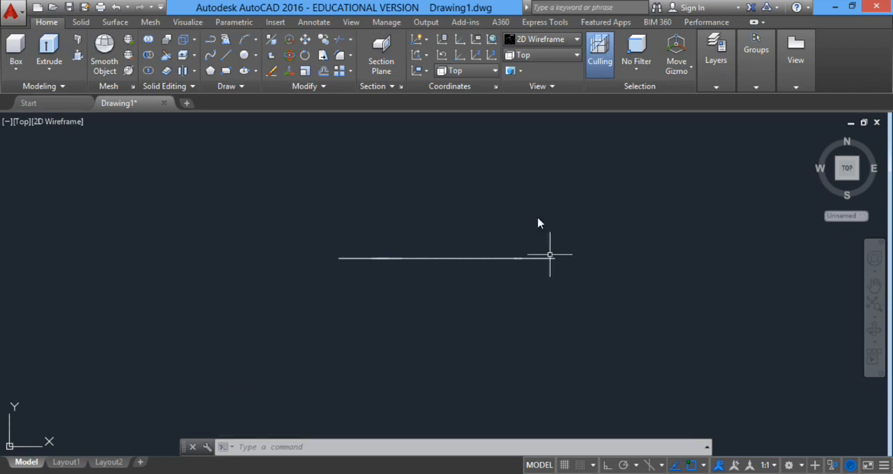
{"action": "left_click", "coordinate": [833, 466]}
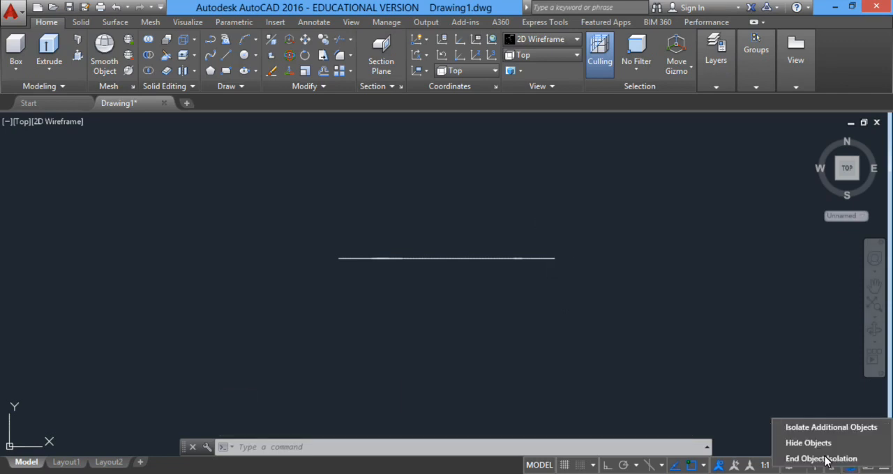
{"action": "left_click", "coordinate": [827, 459]}
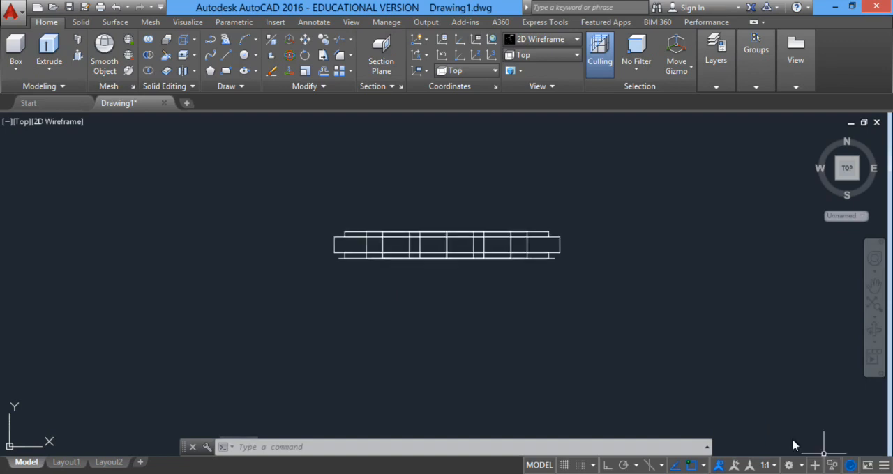
{"action": "scroll", "coordinate": [449, 267], "scroll_direction": "up", "scroll_amount": 2}
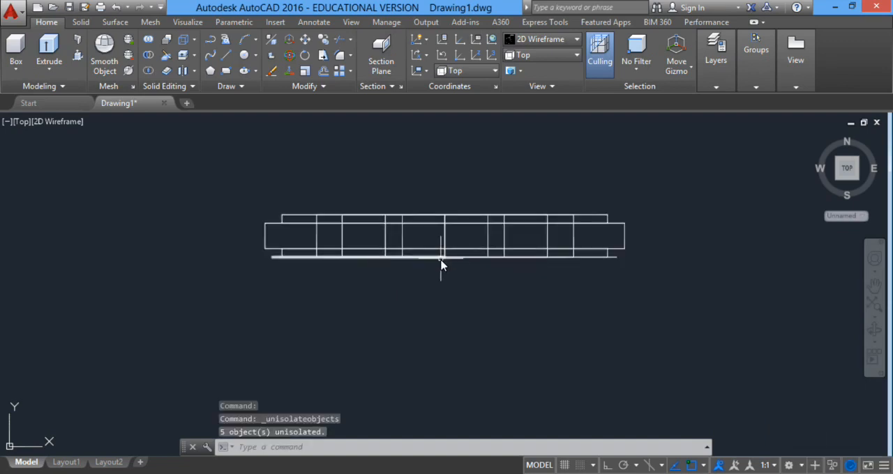
Move all the flat arm profiles 2 units straight up into the disc's thickness with Ortho on.
{"action": "left_click", "coordinate": [257, 264]}
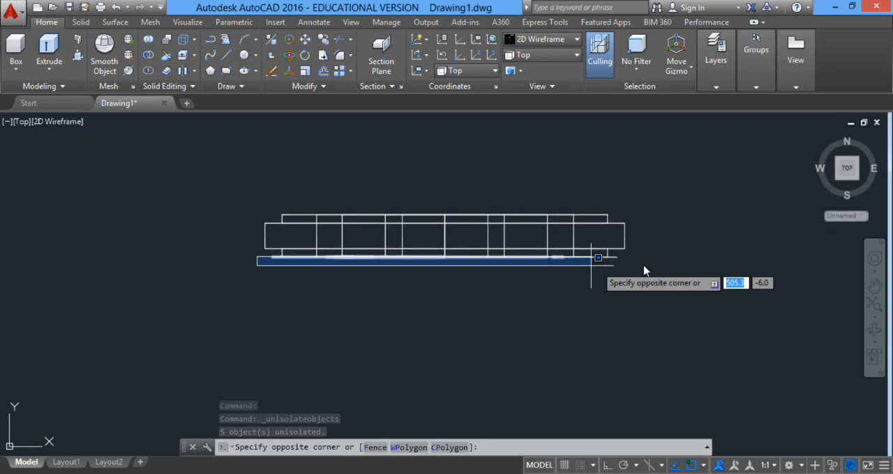
{"action": "left_click", "coordinate": [644, 271]}
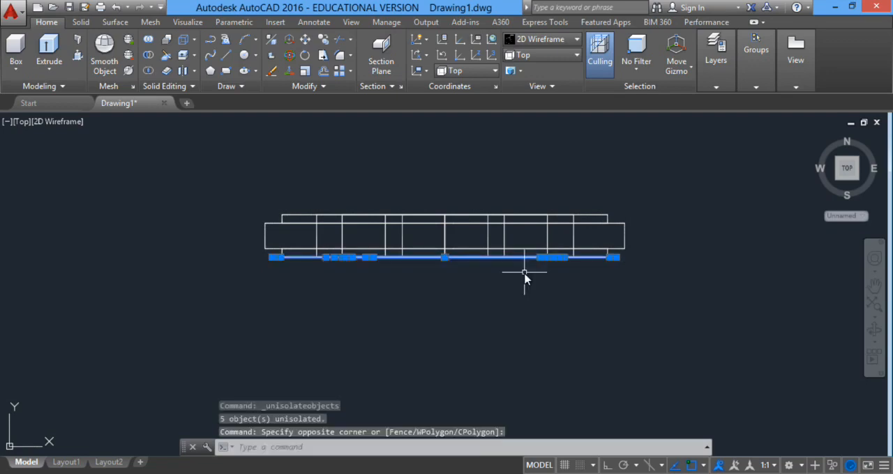
{"action": "type", "text": "m"}
{"action": "key", "text": "Return"}
{"action": "scroll", "coordinate": [282, 274], "scroll_direction": "up", "scroll_amount": 2}
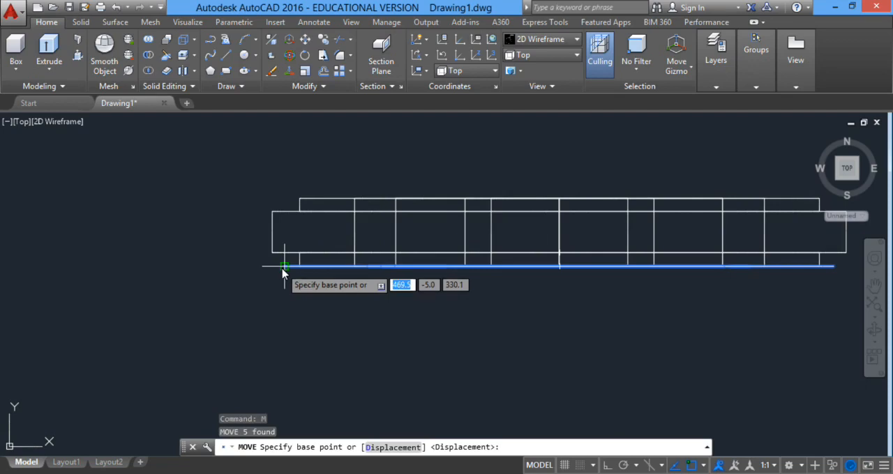
{"action": "left_click", "coordinate": [607, 466]}
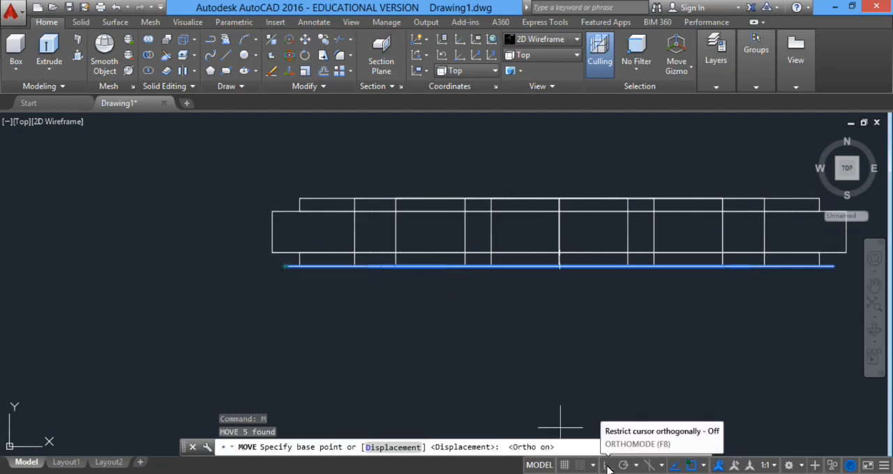
{"action": "left_click", "coordinate": [285, 267]}
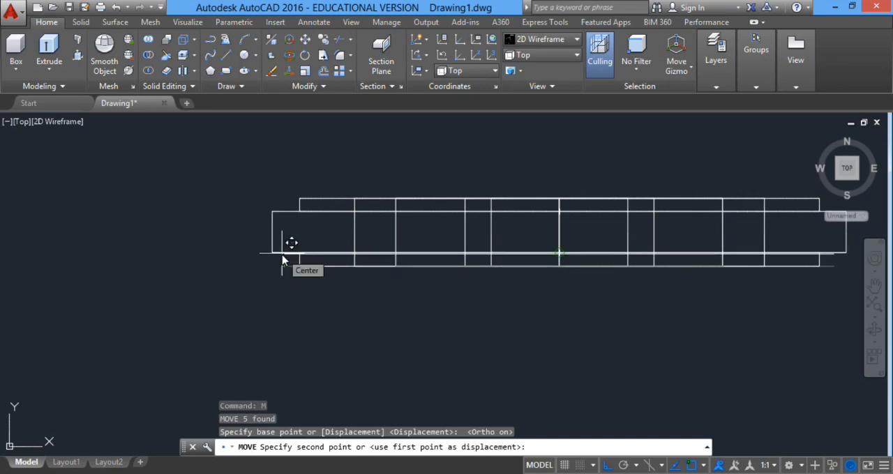
{"action": "scroll", "coordinate": [284, 251], "scroll_direction": "up", "scroll_amount": 2}
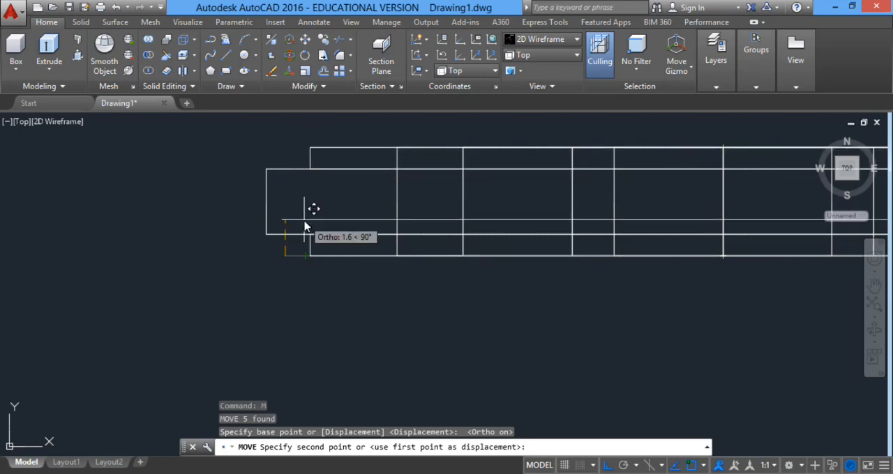
{"action": "type", "text": "2"}
{"action": "key", "text": "Return"}
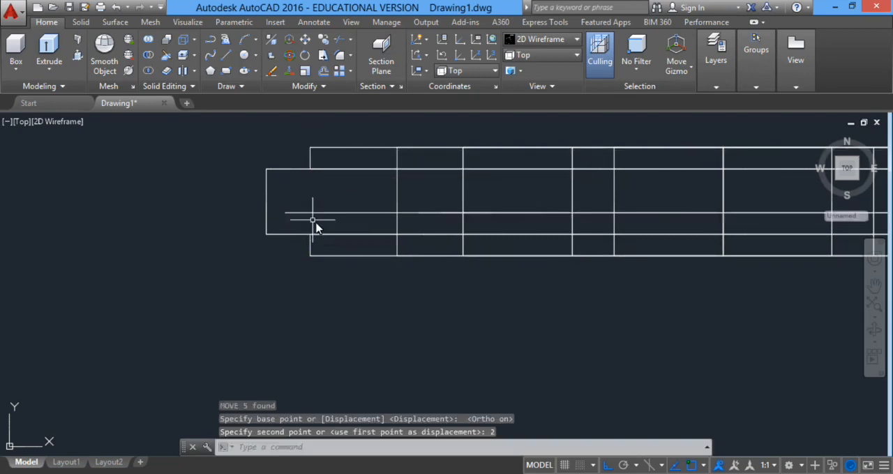
Extrude all the moved arm profiles to a height of 1 in the upward direction.
{"action": "scroll", "coordinate": [303, 219], "scroll_direction": "down", "scroll_amount": 5}
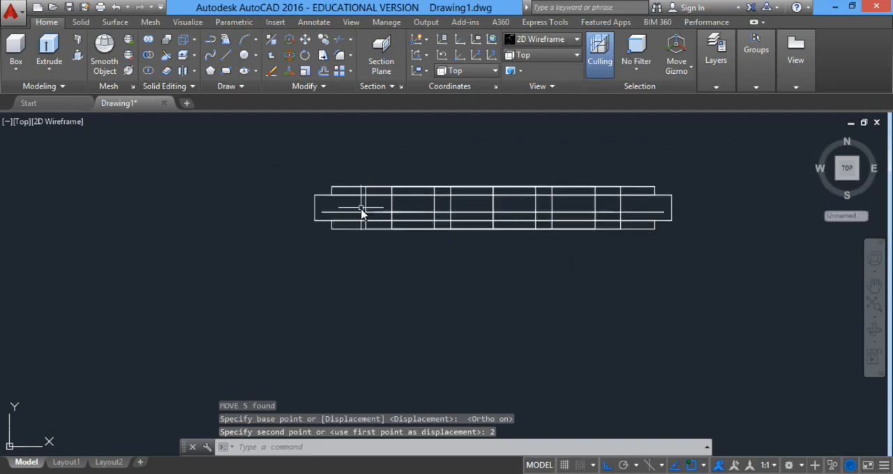
{"action": "scroll", "coordinate": [291, 219], "scroll_direction": "up", "scroll_amount": 2}
{"action": "left_click", "coordinate": [224, 212]}
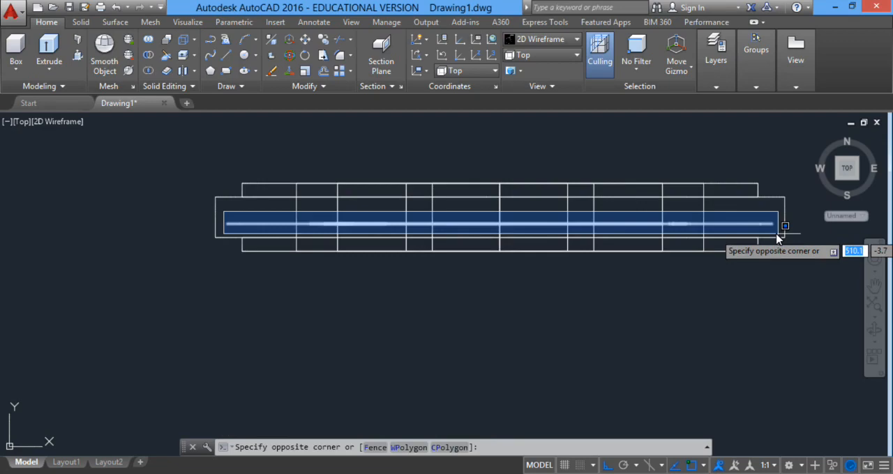
{"action": "left_click", "coordinate": [778, 238]}
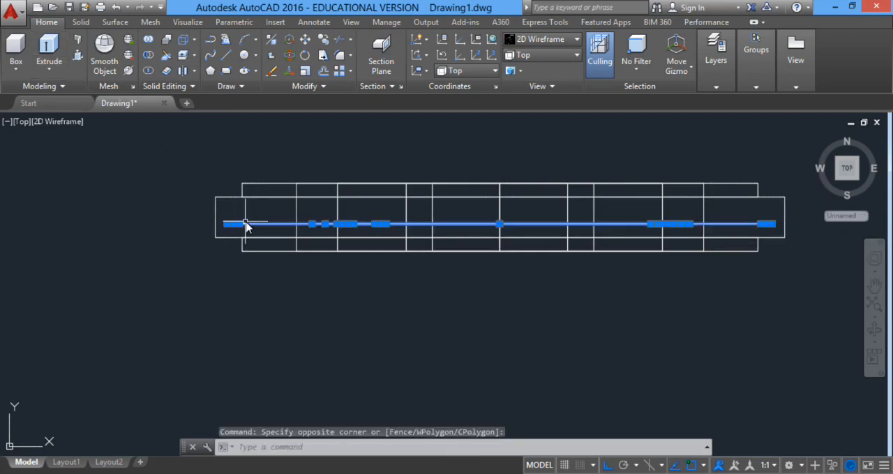
{"action": "type", "text": "ext"}
{"action": "key", "text": "Return"}
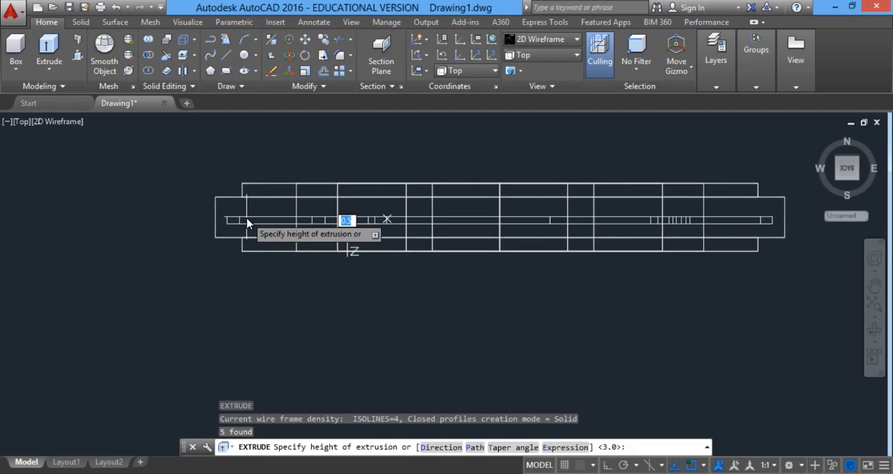
{"action": "type", "text": "1"}
{"action": "key", "text": "Return"}
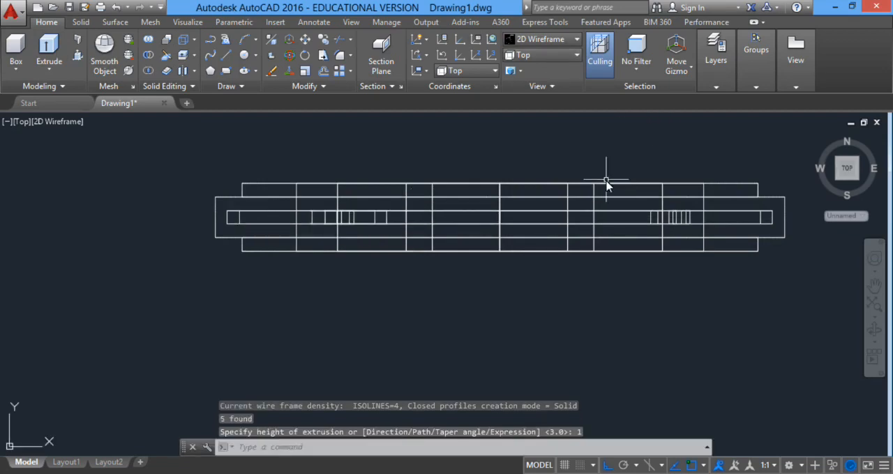
Display the model in the Conceptual visual style from the SW Isometric view.
{"action": "left_click", "coordinate": [551, 39]}
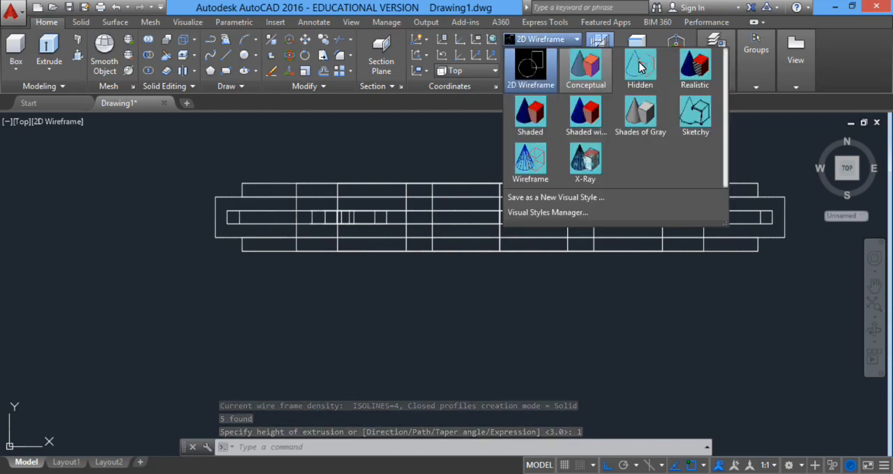
{"action": "left_click", "coordinate": [594, 66]}
{"action": "left_click", "coordinate": [537, 55]}
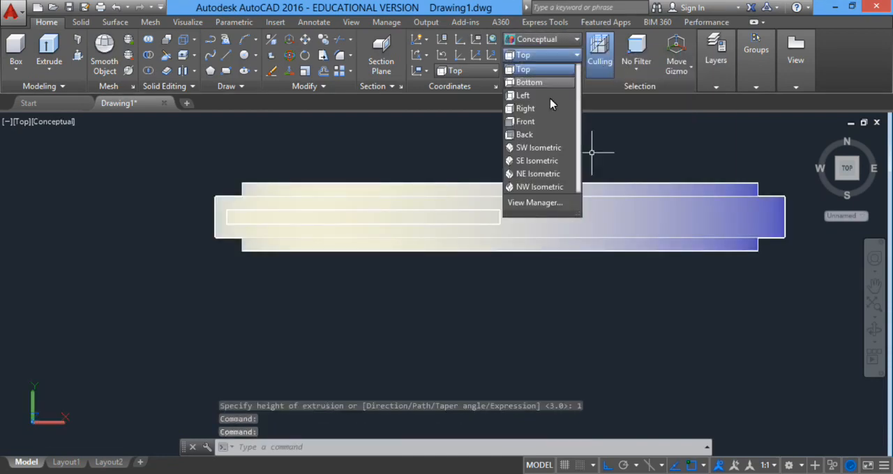
{"action": "left_click", "coordinate": [537, 148]}
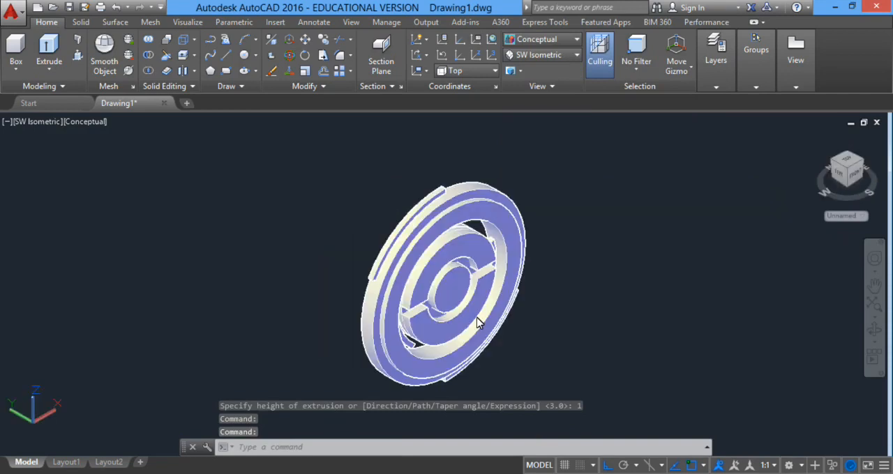
Delete the solid that forms the ring and two side spokes between the central disc and the half-rings.
{"action": "left_click", "coordinate": [874, 331]}
{"action": "mouse_move", "coordinate": [558, 319]}
{"action": "left_mouse_down"}
{"action": "mouse_move", "coordinate": [450, 265]}
{"action": "mouse_move", "coordinate": [470, 286]}
{"action": "mouse_move", "coordinate": [488, 277]}
{"action": "mouse_move", "coordinate": [507, 238]}
{"action": "mouse_move", "coordinate": [540, 251]}
{"action": "mouse_move", "coordinate": [522, 270]}
{"action": "mouse_move", "coordinate": [495, 273]}
{"action": "mouse_move", "coordinate": [502, 272]}
{"action": "left_mouse_up"}
{"action": "right_click", "coordinate": [620, 260]}
{"action": "left_click", "coordinate": [631, 230]}
{"action": "scroll", "coordinate": [454, 314], "scroll_direction": "up", "scroll_amount": 3}
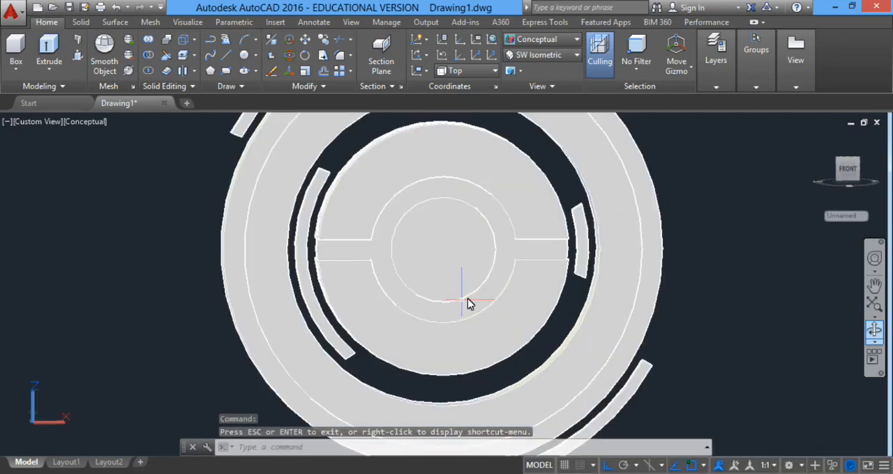
{"action": "left_click", "coordinate": [507, 265]}
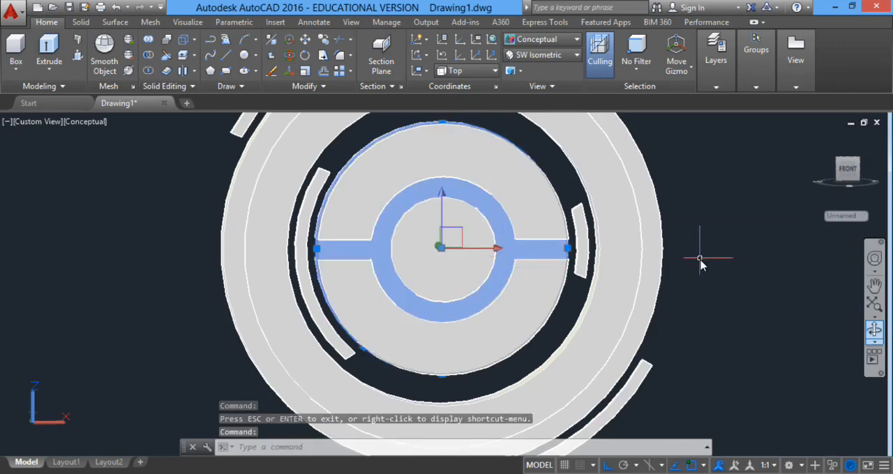
{"action": "key", "text": "Delete"}
Return the model to the 2D Wireframe visual style and the Top view.
{"action": "scroll", "coordinate": [600, 272], "scroll_direction": "down", "scroll_amount": 4}
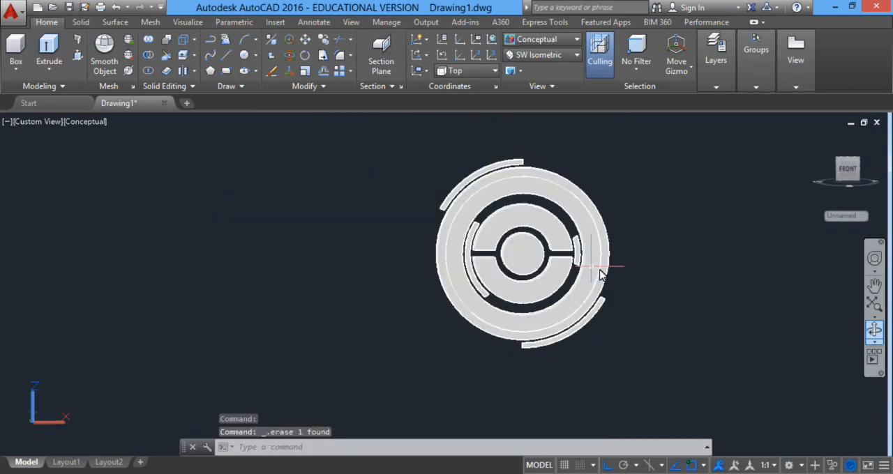
{"action": "left_click", "coordinate": [875, 332]}
{"action": "mouse_move", "coordinate": [522, 256]}
{"action": "left_mouse_down"}
{"action": "mouse_move", "coordinate": [659, 264]}
{"action": "mouse_move", "coordinate": [715, 235]}
{"action": "mouse_move", "coordinate": [627, 253]}
{"action": "mouse_move", "coordinate": [515, 247]}
{"action": "left_mouse_up"}
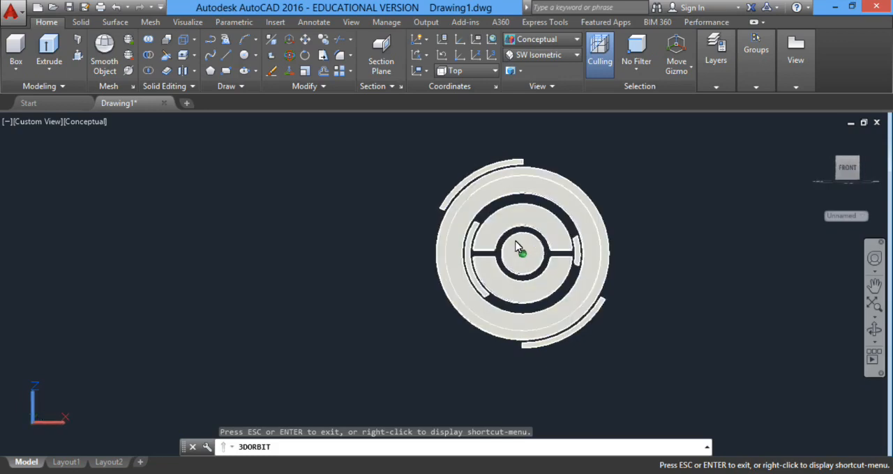
{"action": "right_click", "coordinate": [584, 156]}
{"action": "left_click", "coordinate": [598, 167]}
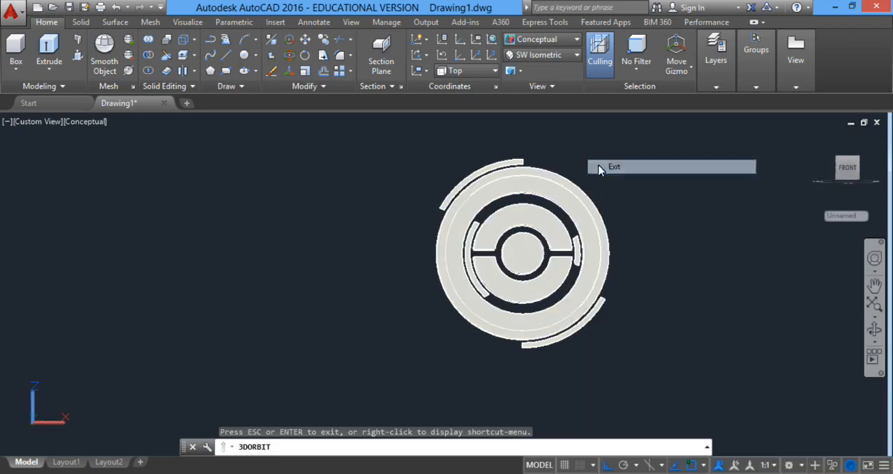
{"action": "left_click", "coordinate": [553, 41]}
{"action": "left_click", "coordinate": [544, 67]}
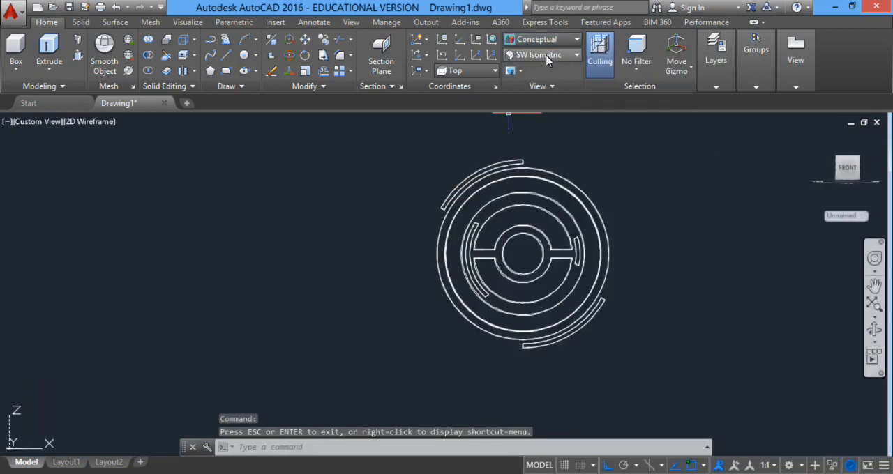
{"action": "left_click", "coordinate": [547, 60]}
{"action": "left_click", "coordinate": [536, 69]}
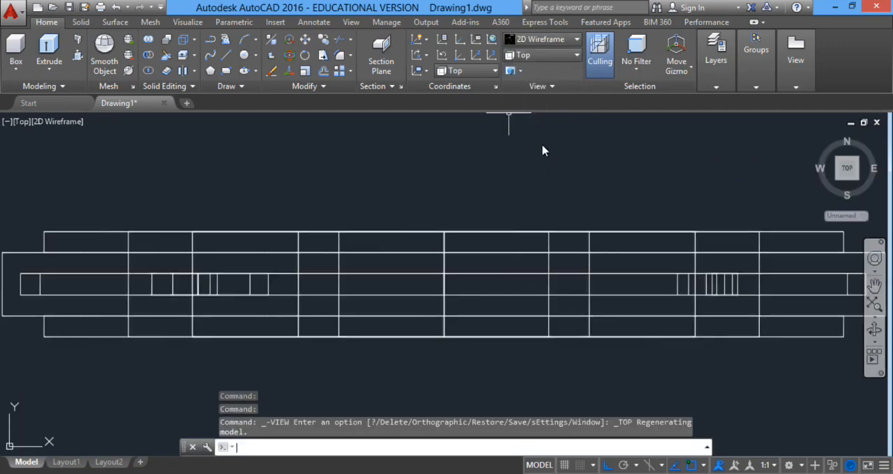
Draw a 5-unit line straight down from the middle of the part's lower edge.
{"action": "scroll", "coordinate": [482, 311], "scroll_direction": "down", "scroll_amount": 6}
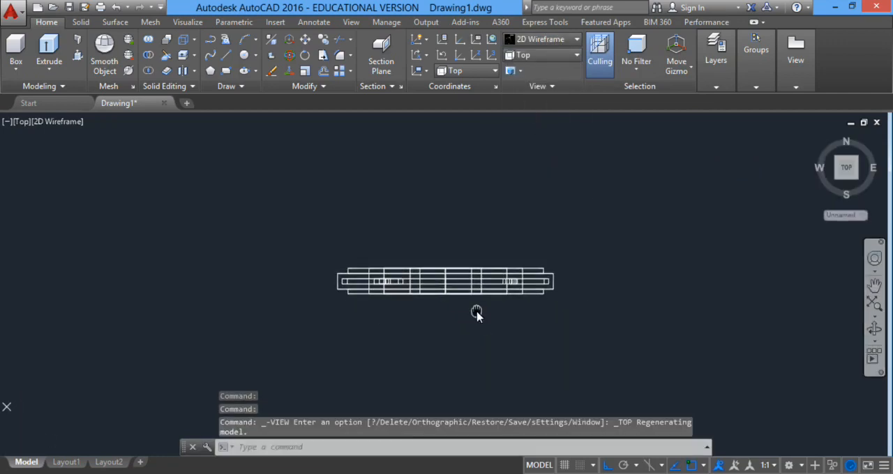
{"action": "scroll", "coordinate": [478, 318], "scroll_direction": "up", "scroll_amount": 2}
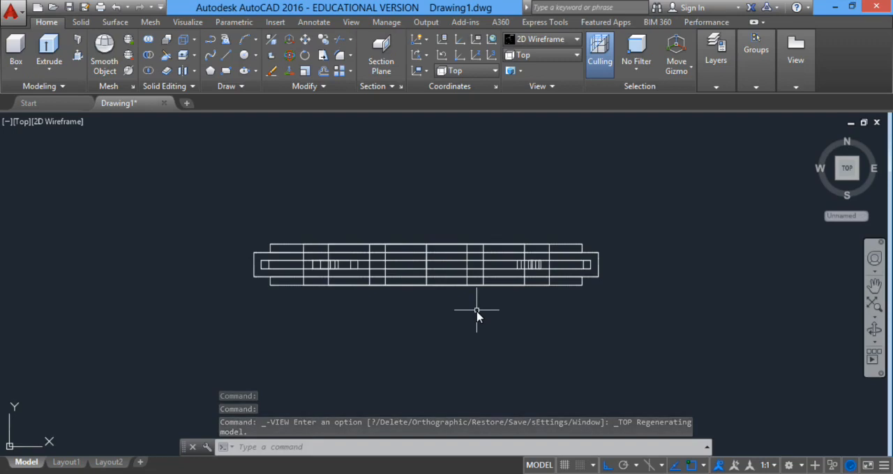
{"action": "type", "text": "l"}
{"action": "key", "text": "Return"}
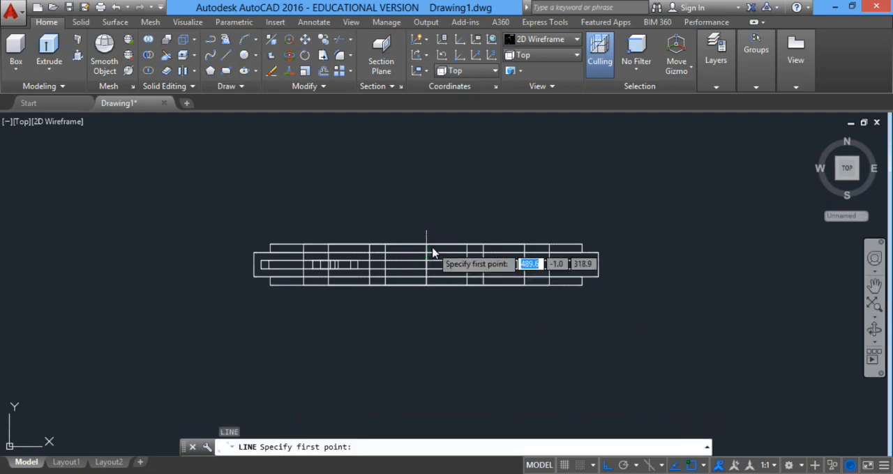
{"action": "scroll", "coordinate": [427, 269], "scroll_direction": "up", "scroll_amount": 2}
{"action": "scroll", "coordinate": [427, 269], "scroll_direction": "up", "scroll_amount": 2}
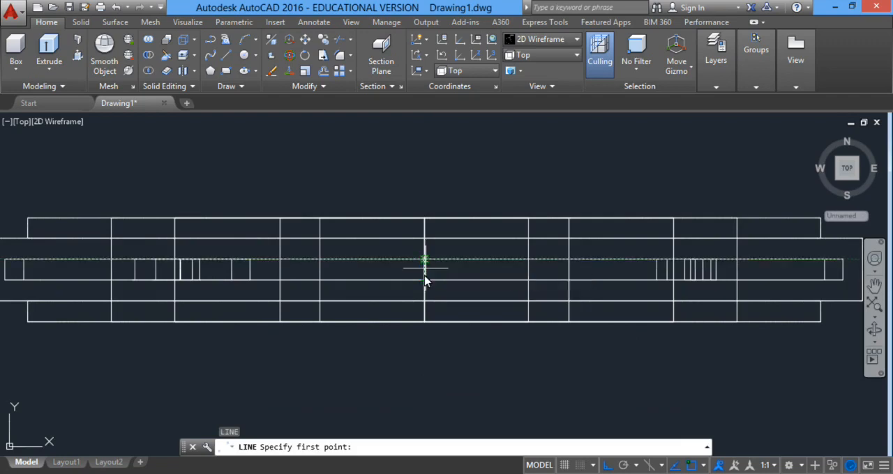
{"action": "scroll", "coordinate": [424, 276], "scroll_direction": "down", "scroll_amount": 3}
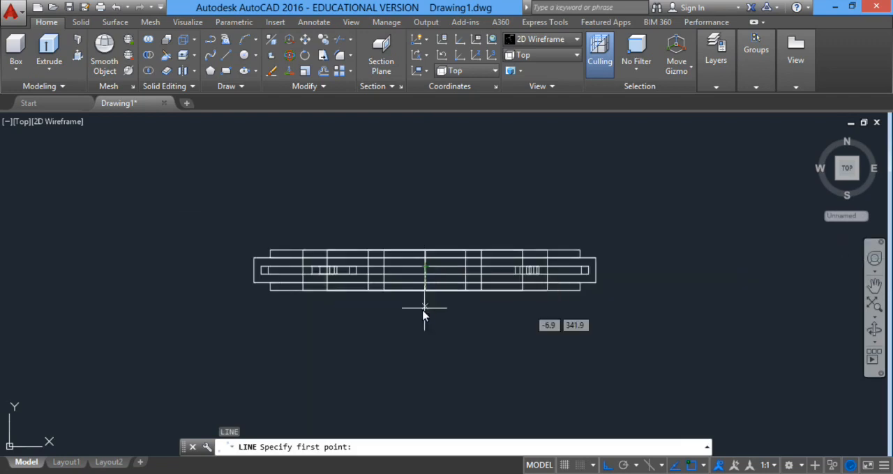
{"action": "left_click", "coordinate": [424, 292]}
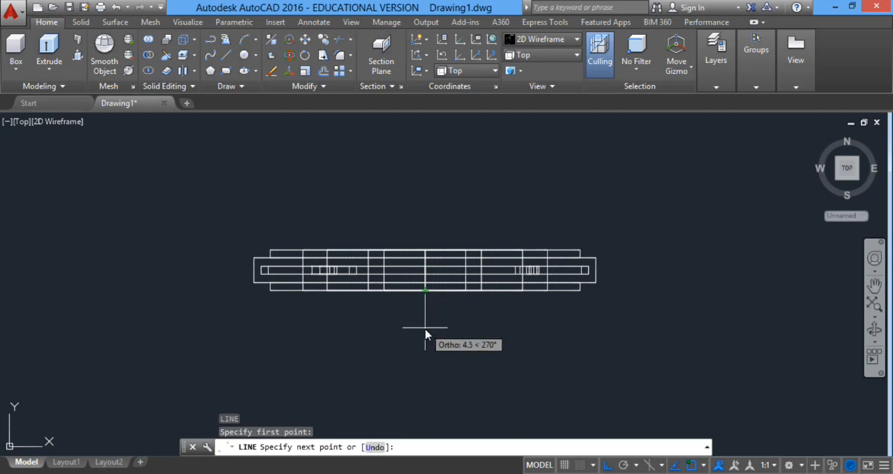
{"action": "type", "text": "5"}
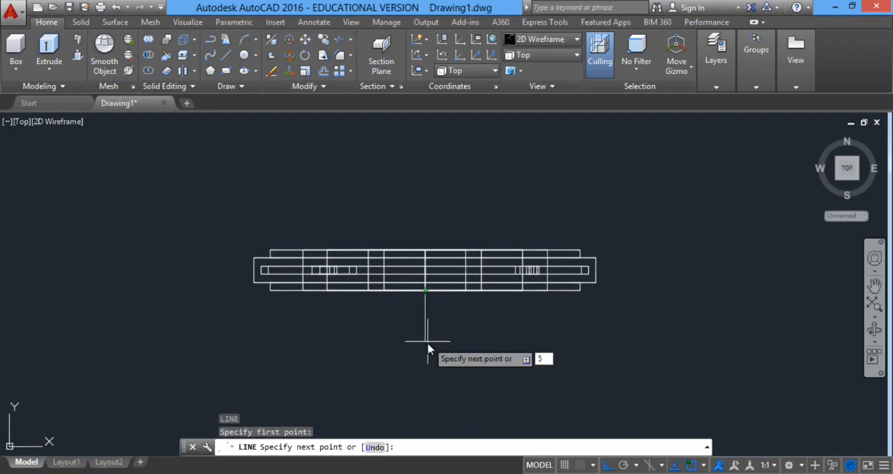
{"action": "key", "text": "Return"}
{"action": "key", "text": "Return"}
{"action": "scroll", "coordinate": [439, 313], "scroll_direction": "up", "scroll_amount": 4}
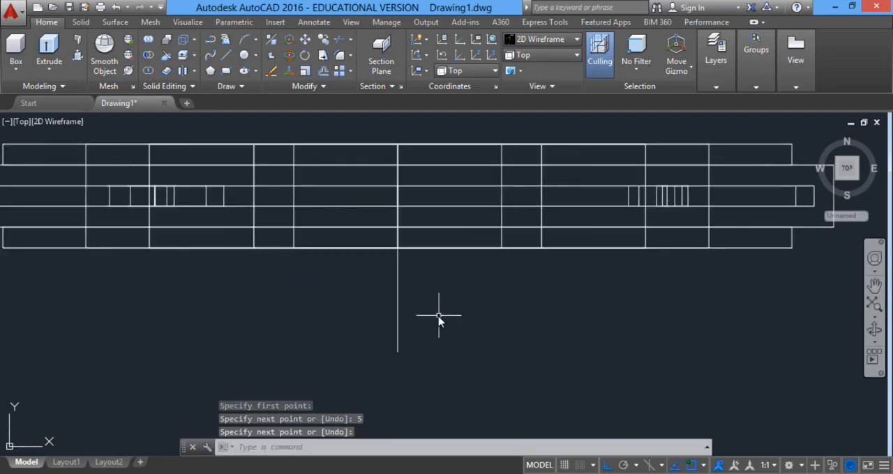
{"action": "key", "text": "Return"}
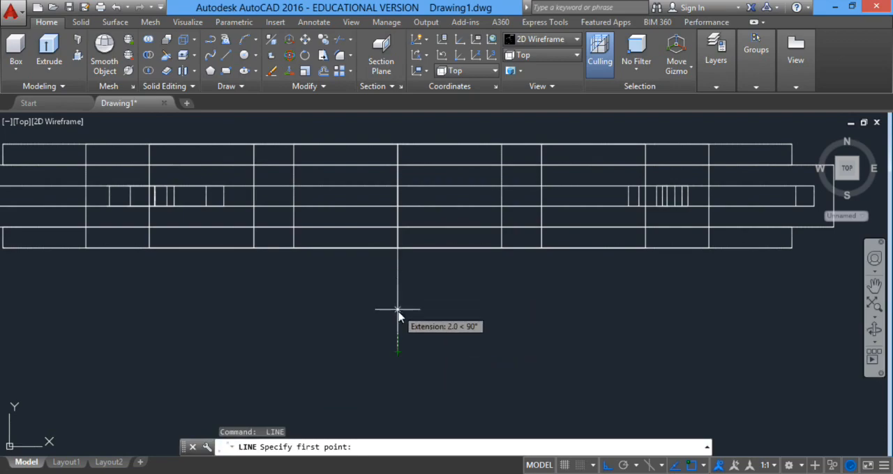
{"action": "left_click", "coordinate": [398, 312]}
{"action": "scroll", "coordinate": [411, 317], "scroll_direction": "down", "scroll_amount": 4}
{"action": "middle_click_drag", "start_coordinate": [418, 304], "coordinate": [480, 227], "text": "shift"}
{"action": "scroll", "coordinate": [427, 328], "scroll_direction": "up", "scroll_amount": 6}
{"action": "key", "text": "Return"}
{"action": "key", "text": "Return"}
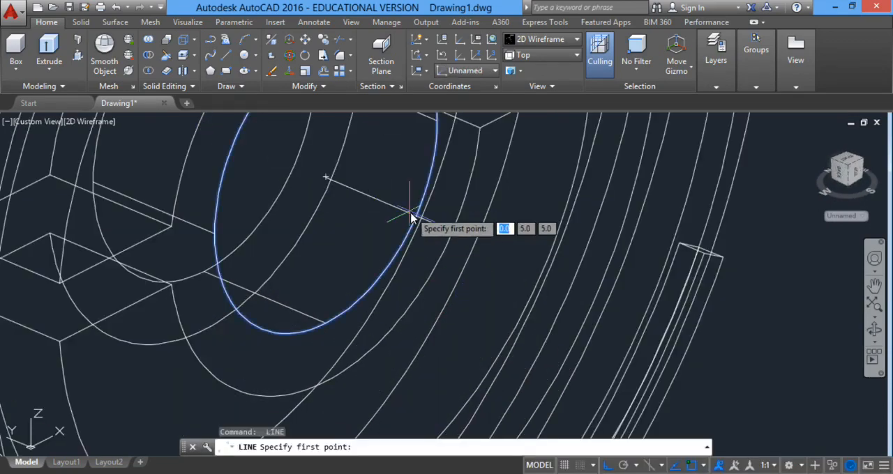
{"action": "left_click", "coordinate": [398, 224]}
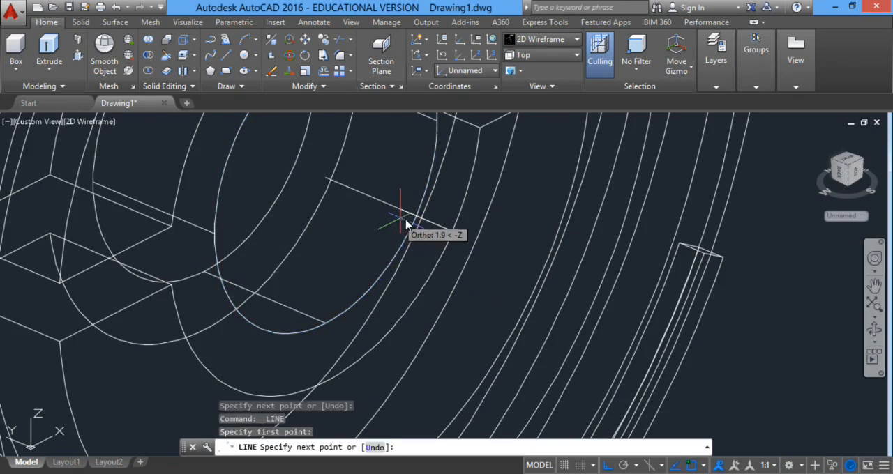
{"action": "scroll", "coordinate": [404, 225], "scroll_direction": "down", "scroll_amount": 4}
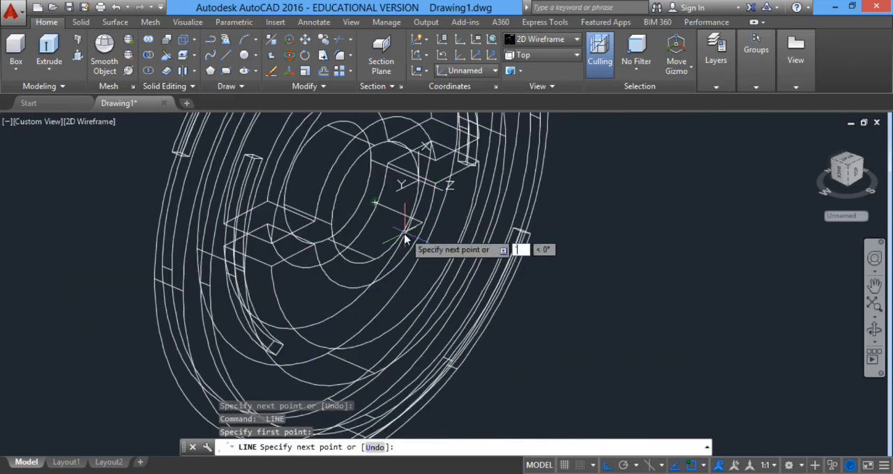
{"action": "key", "text": "Escape"}
Move the 5-unit line by its outer endpoint into the empty space outside the disc, in line with its own direction.
{"action": "left_click", "coordinate": [398, 216]}
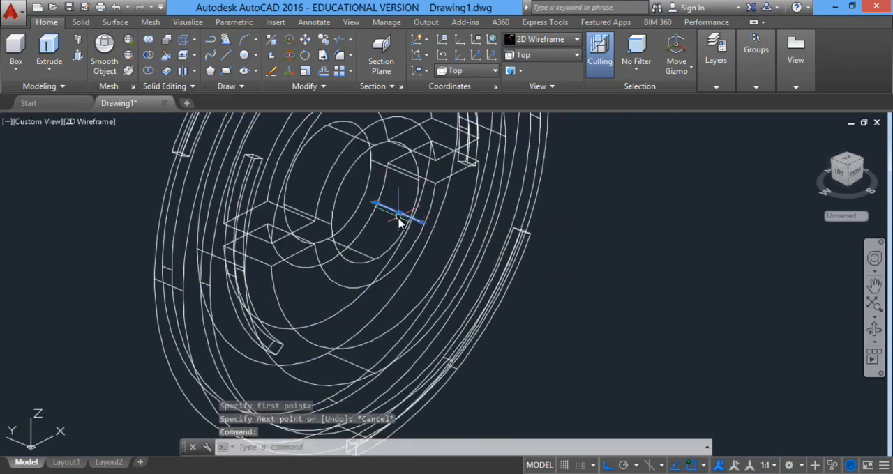
{"action": "type", "text": "m"}
{"action": "key", "text": "Return"}
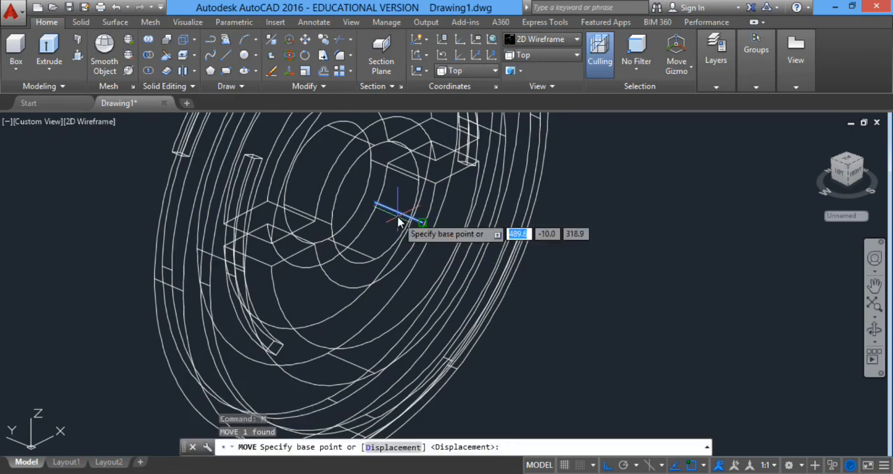
{"action": "left_click", "coordinate": [422, 222]}
{"action": "left_click", "coordinate": [659, 319]}
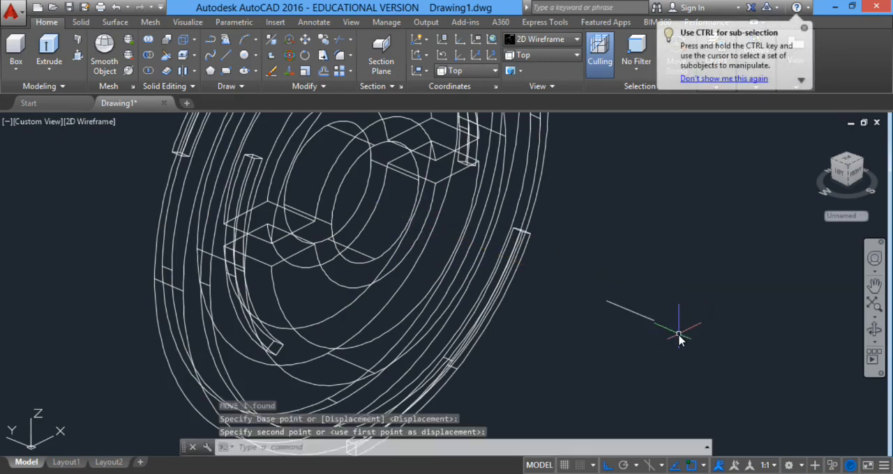
Turn on the Midpoint object snap and draw a 15-unit line straight down from the midpoint of the moved line.
{"action": "type", "text": "l"}
{"action": "key", "text": "Return"}
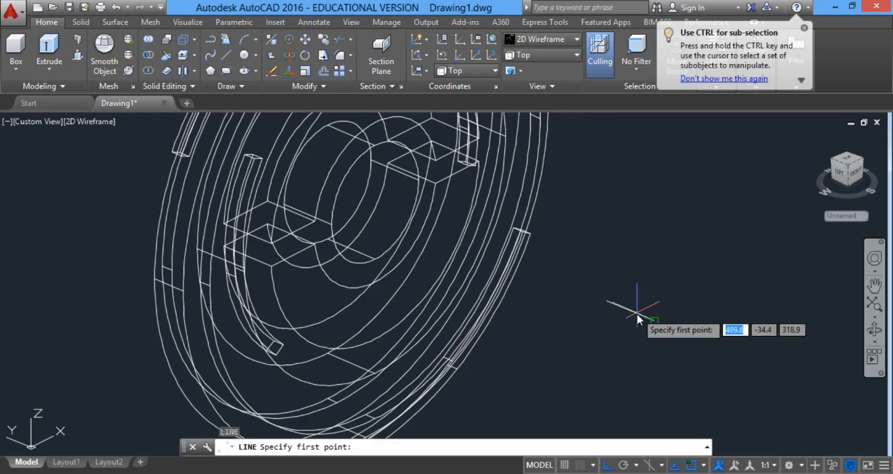
{"action": "scroll", "coordinate": [637, 320], "scroll_direction": "up", "scroll_amount": 5}
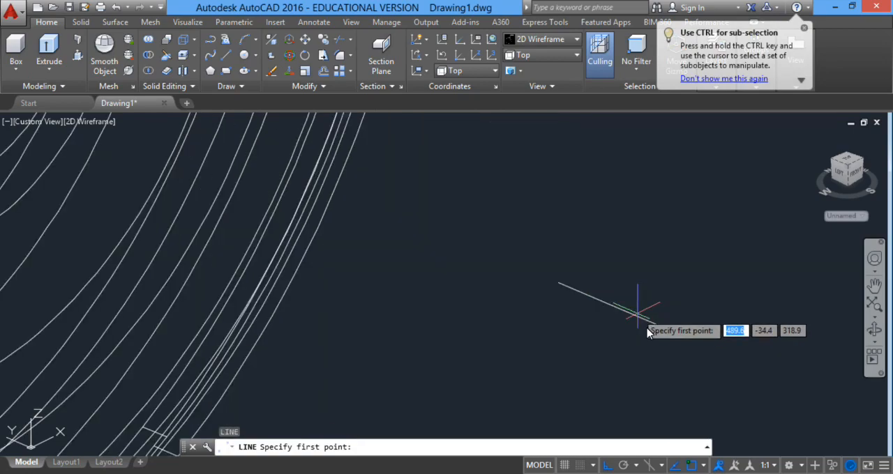
{"action": "left_click", "coordinate": [705, 469]}
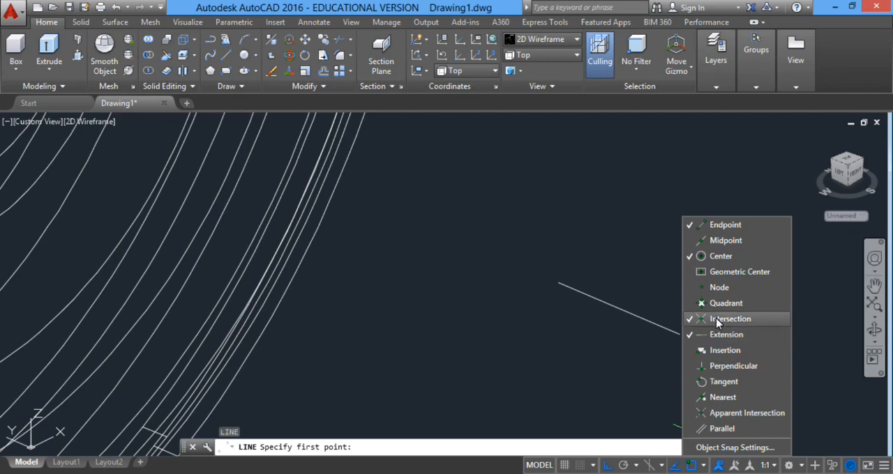
{"action": "left_click", "coordinate": [726, 239]}
{"action": "left_click", "coordinate": [726, 302]}
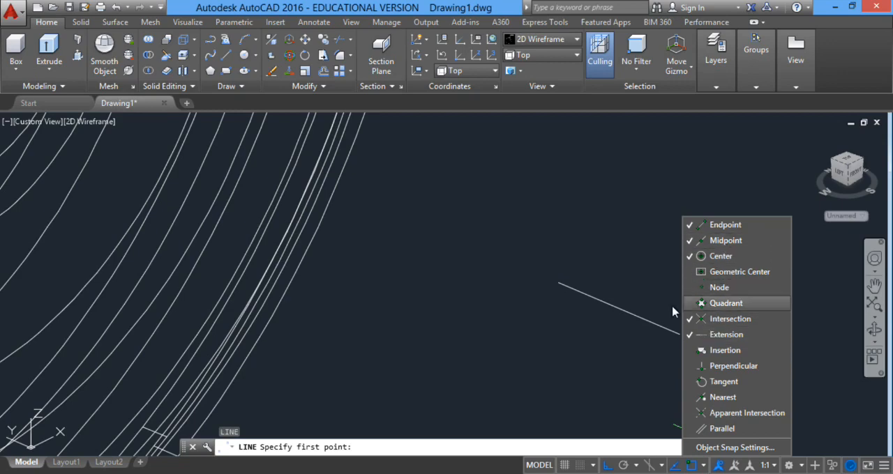
{"action": "left_click", "coordinate": [634, 318]}
{"action": "scroll", "coordinate": [611, 388], "scroll_direction": "down", "scroll_amount": 5}
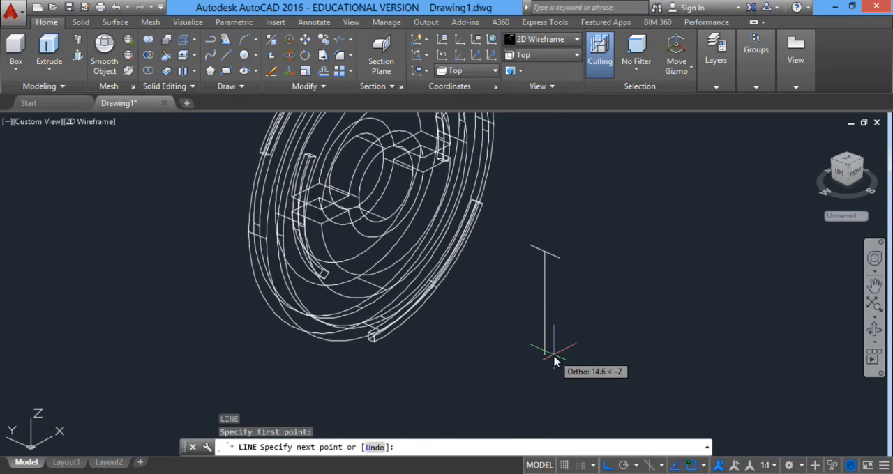
{"action": "type", "text": "15"}
{"action": "key", "text": "Return"}
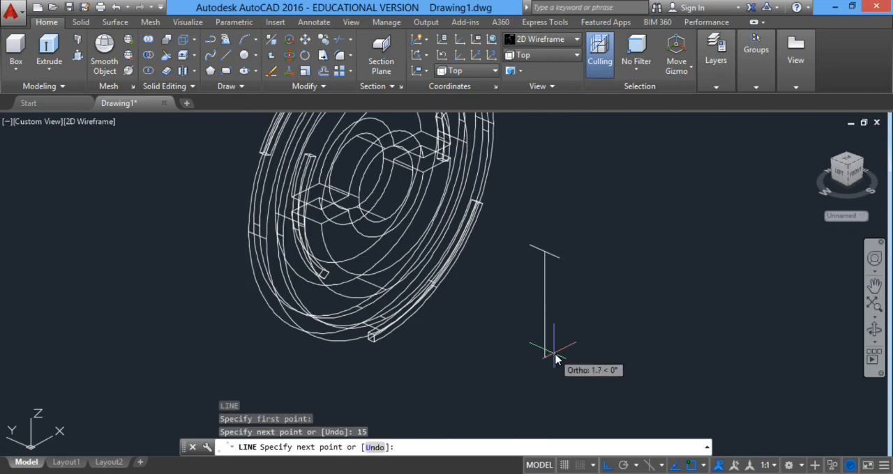
{"action": "key", "text": "Return"}
{"action": "scroll", "coordinate": [553, 272], "scroll_direction": "up", "scroll_amount": 2}
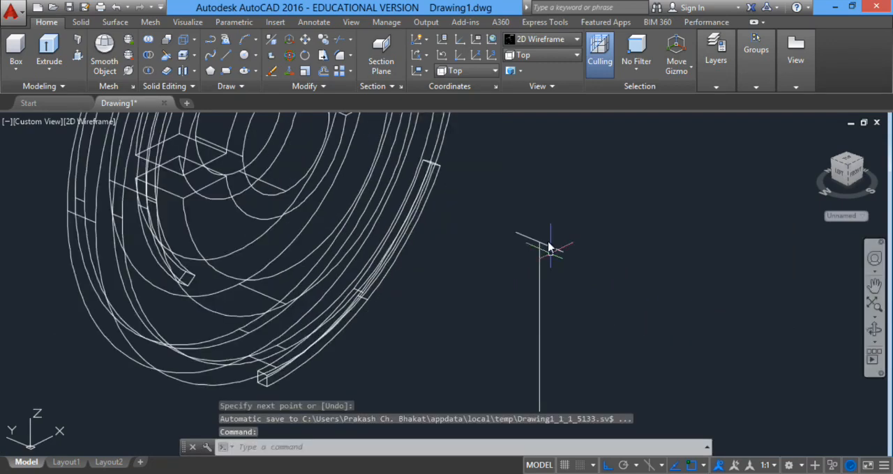
{"action": "scroll", "coordinate": [550, 247], "scroll_direction": "down", "scroll_amount": 3}
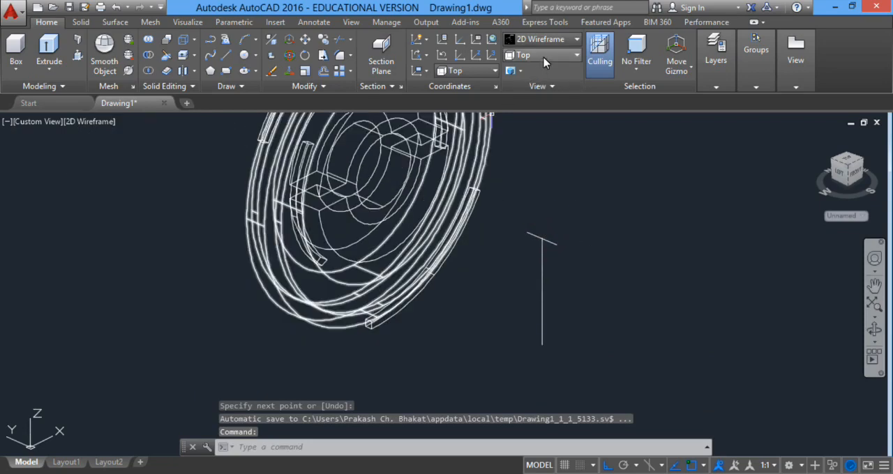
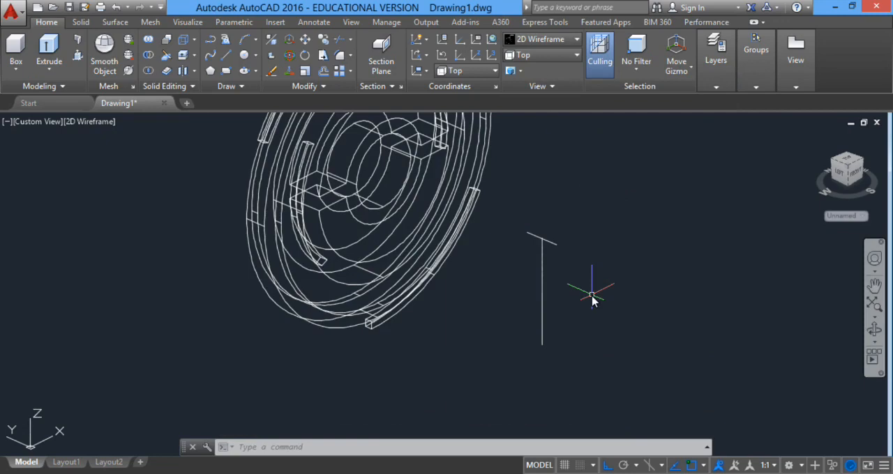
In the Top view, draw a square with 10-unit sides from lines in the empty space below the part.
{"action": "left_click", "coordinate": [541, 55]}
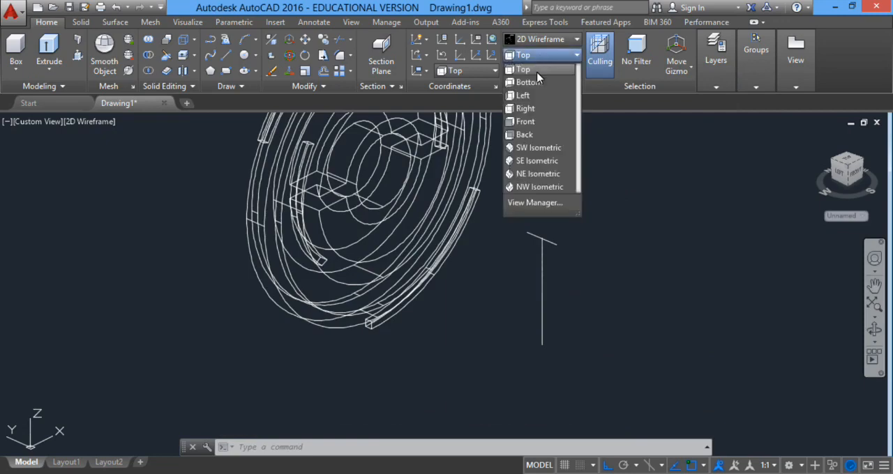
{"action": "left_click", "coordinate": [523, 69]}
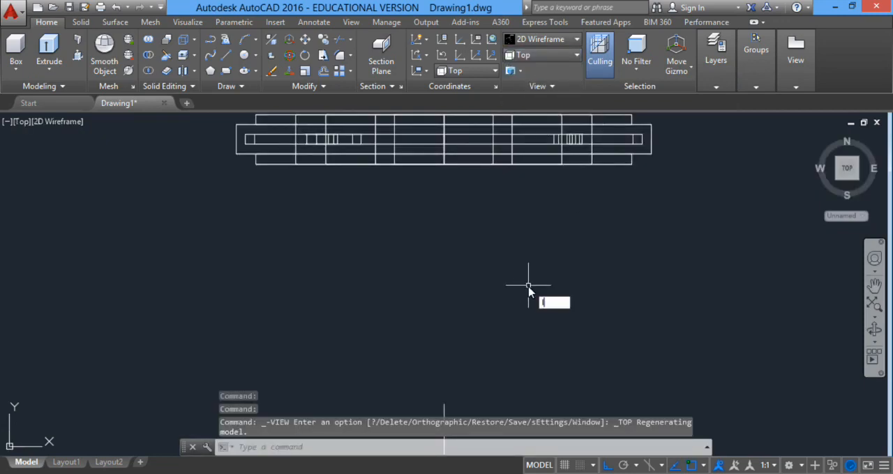
{"action": "key", "text": "Return"}
{"action": "left_click", "coordinate": [492, 253]}
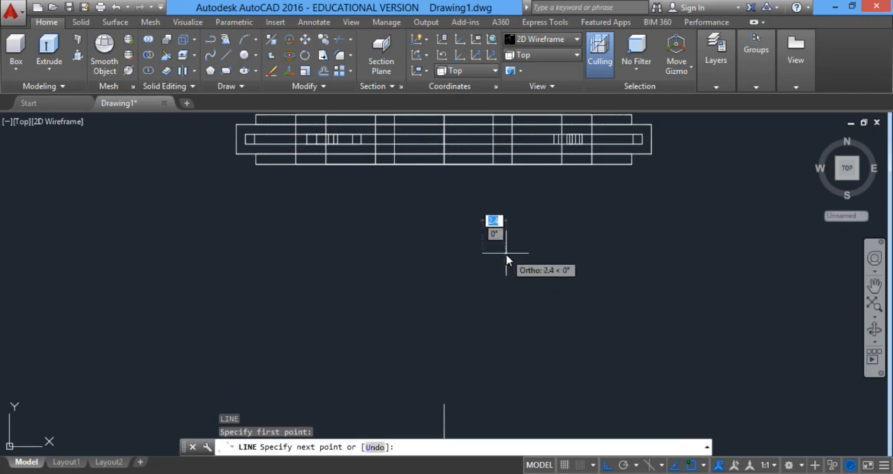
{"action": "type", "text": "10"}
{"action": "key", "text": "Return"}
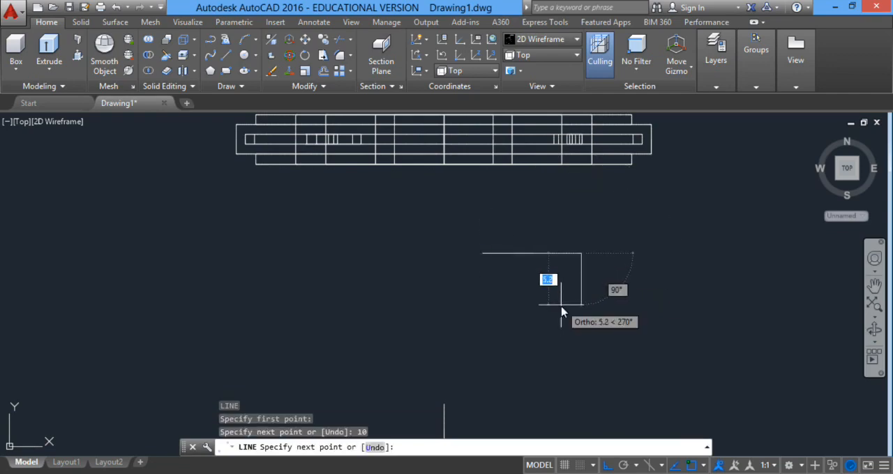
{"action": "type", "text": "10"}
{"action": "key", "text": "Return"}
{"action": "type", "text": "10"}
{"action": "key", "text": "Return"}
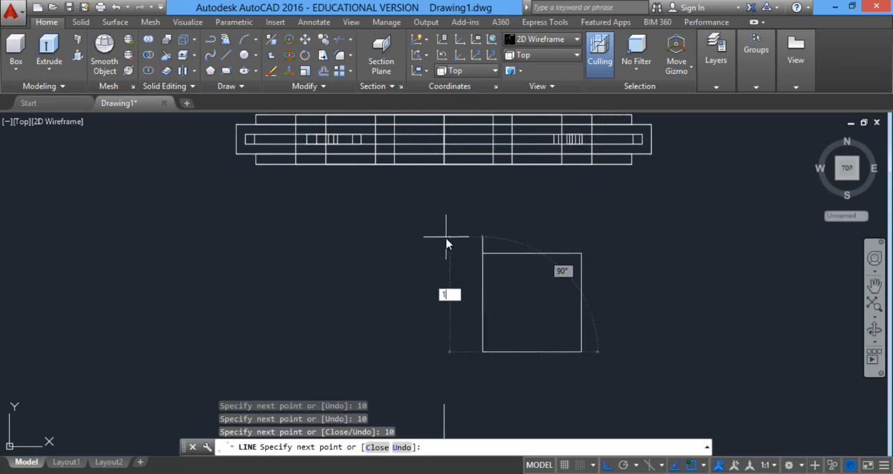
{"action": "key", "text": "Escape"}
Join the square's four lines into a single polyline.
{"action": "left_click", "coordinate": [624, 240]}
{"action": "left_click", "coordinate": [456, 361]}
{"action": "type", "text": "j"}
{"action": "key", "text": "Return"}
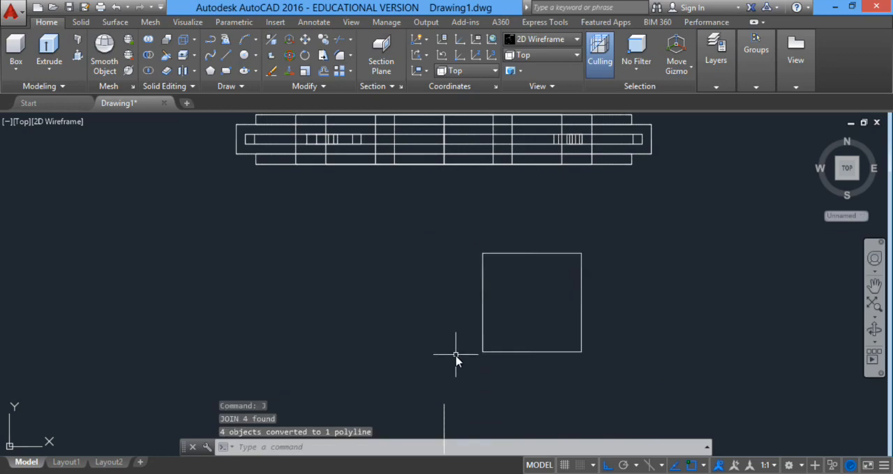
Offset the square outward by 1 unit.
{"action": "key", "text": "Return"}
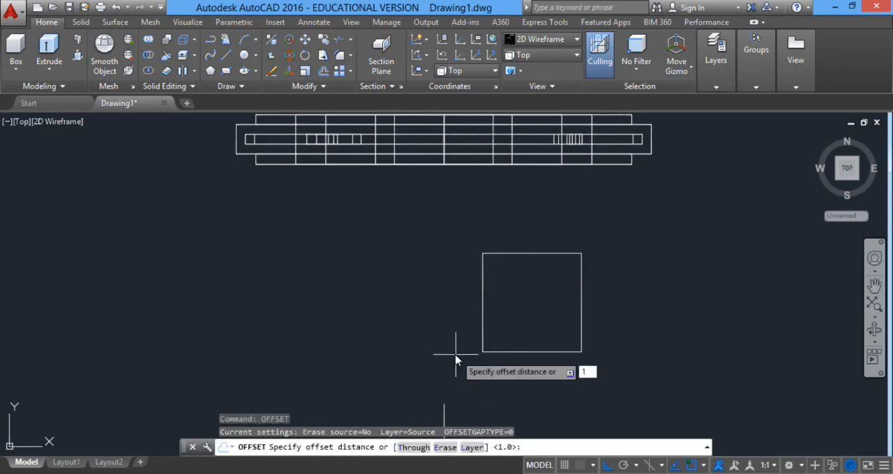
{"action": "key", "text": "Return"}
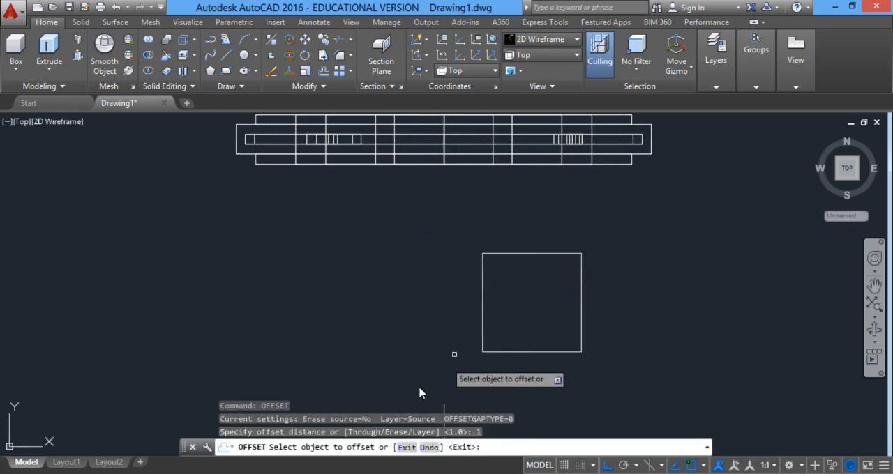
{"action": "left_click", "coordinate": [580, 290]}
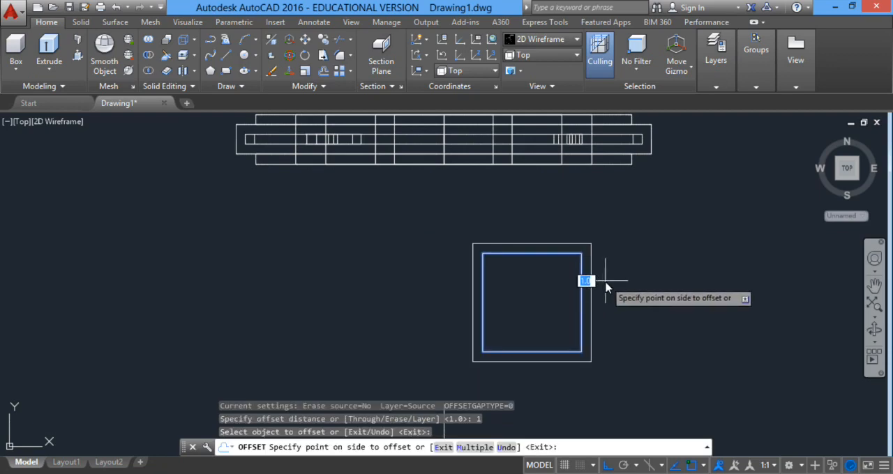
{"action": "left_click", "coordinate": [607, 286]}
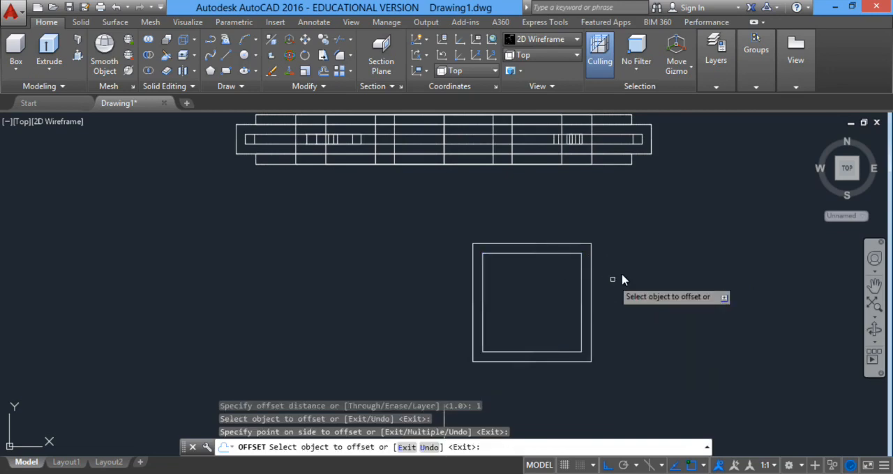
{"action": "right_click", "coordinate": [618, 276]}
{"action": "left_click", "coordinate": [639, 282]}
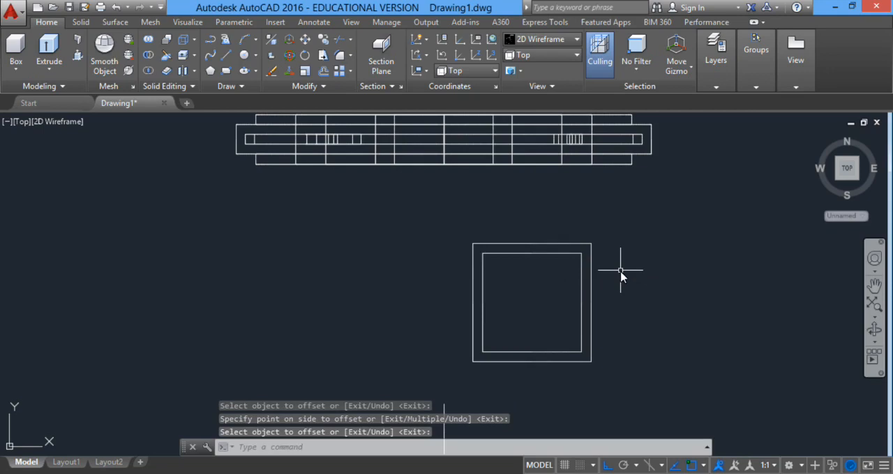
Draw a two-point circle inside the inner square, spanning between the midpoints of its two opposite vertical sides.
{"action": "type", "text": "c"}
{"action": "key", "text": "Return"}
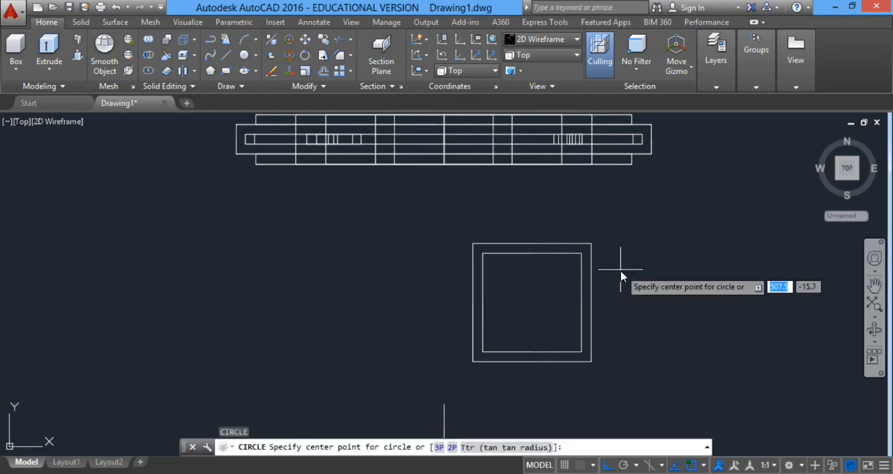
{"action": "left_click", "coordinate": [255, 56]}
{"action": "left_click", "coordinate": [293, 134]}
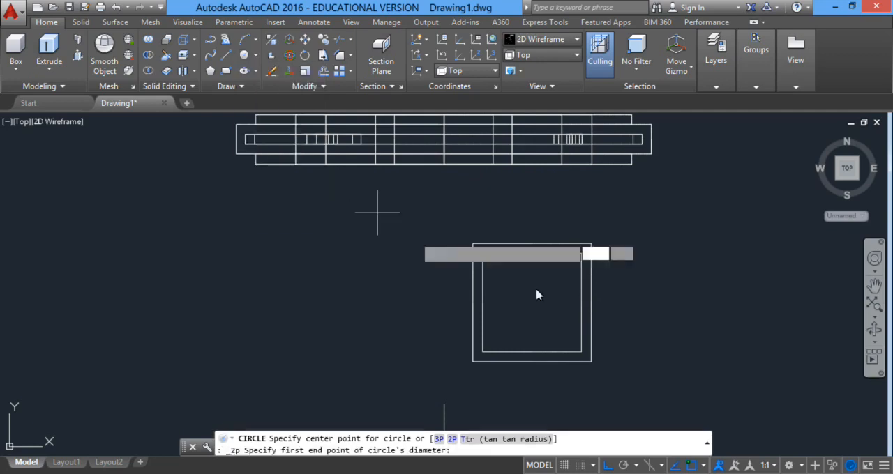
{"action": "left_click", "coordinate": [481, 305]}
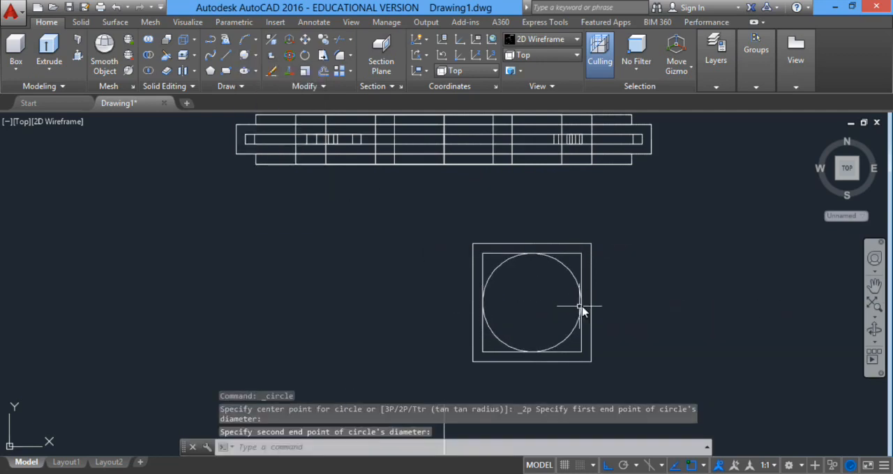
Orbit to a tilted 3D view and move both squares and the circle together to just below the vertical line.
{"action": "scroll", "coordinate": [595, 293], "scroll_direction": "down", "scroll_amount": 2}
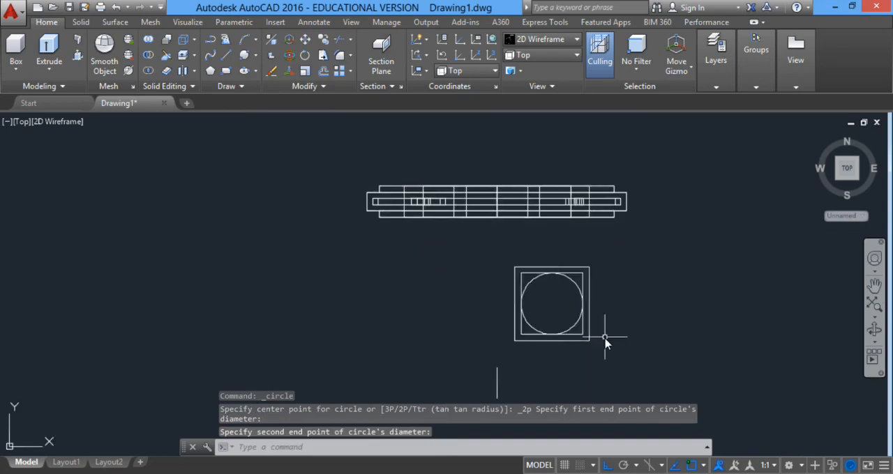
{"action": "left_click", "coordinate": [817, 137]}
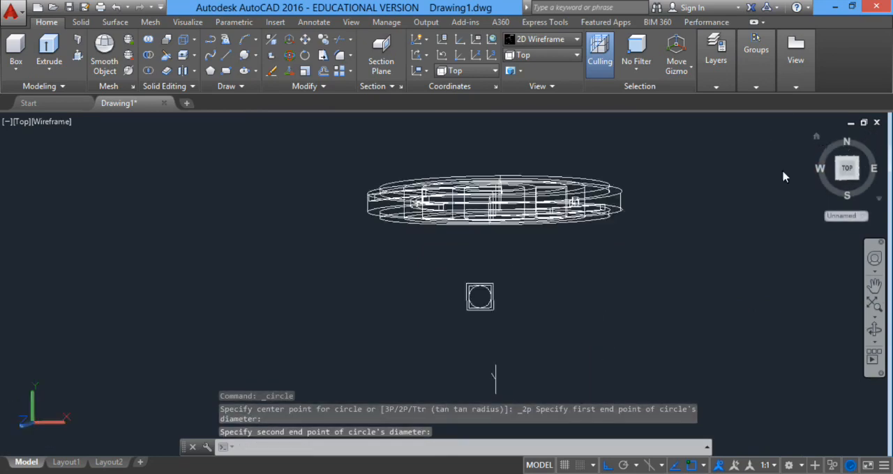
{"action": "middle_click_drag", "start_coordinate": [481, 372], "coordinate": [467, 259]}
{"action": "left_click", "coordinate": [460, 291]}
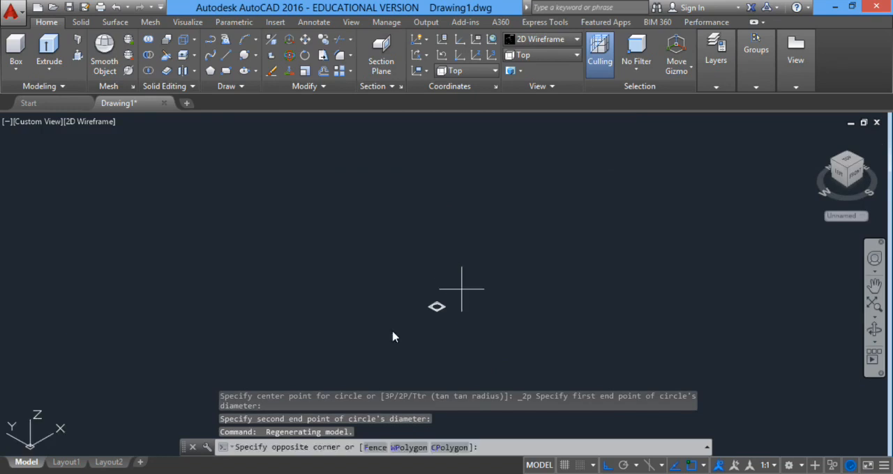
{"action": "left_click", "coordinate": [393, 335]}
{"action": "type", "text": "m"}
{"action": "key", "text": "Return"}
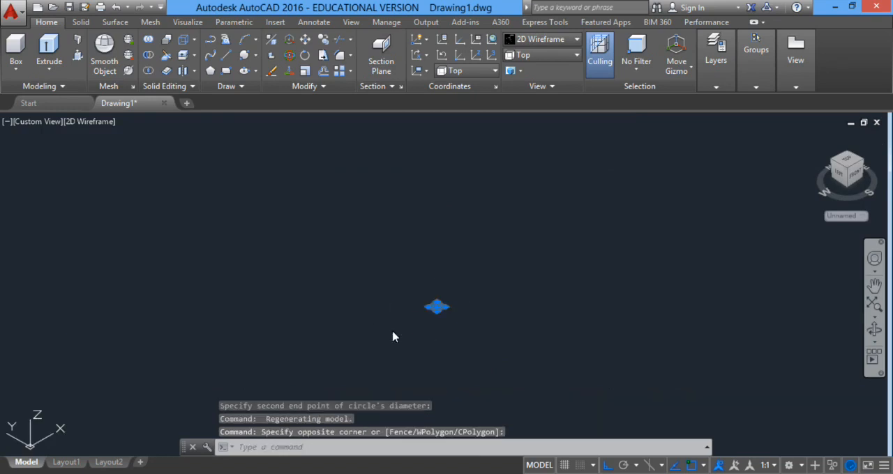
{"action": "left_click", "coordinate": [436, 306]}
{"action": "scroll", "coordinate": [439, 194], "scroll_direction": "down", "scroll_amount": 2}
{"action": "scroll", "coordinate": [450, 223], "scroll_direction": "up", "scroll_amount": 5}
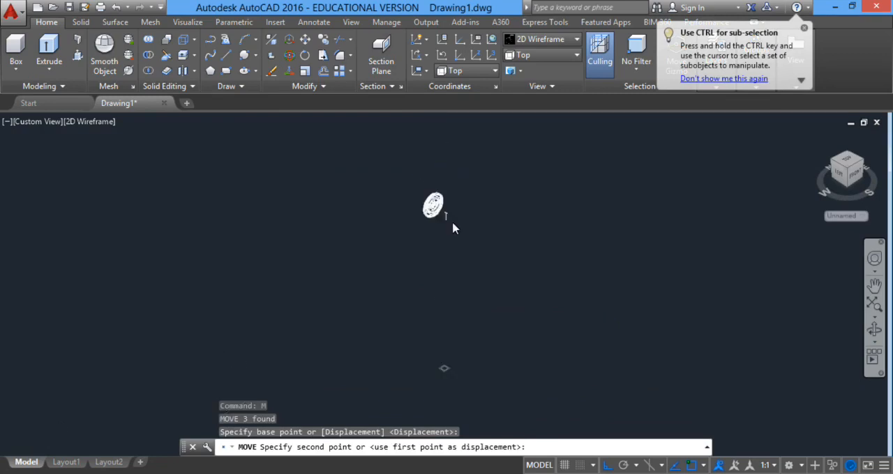
{"action": "left_click", "coordinate": [427, 282]}
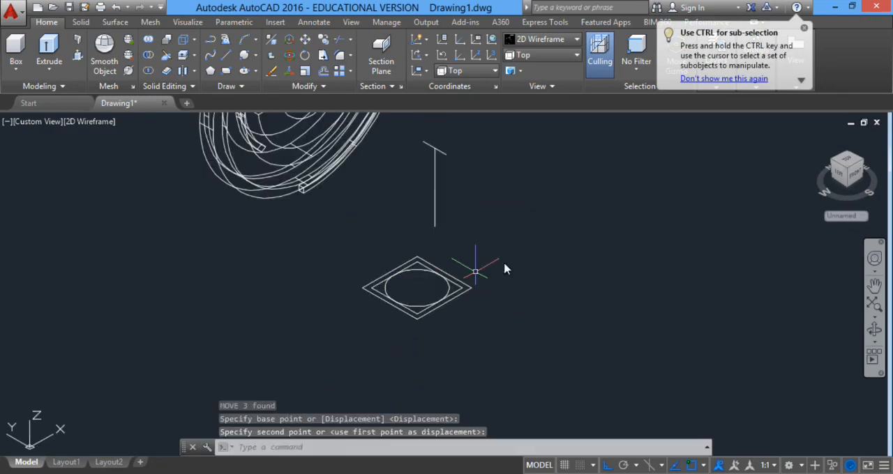
Move both squares and the circle by the circle's center onto the lower endpoint of the vertical line.
{"action": "left_click", "coordinate": [505, 265]}
{"action": "left_click", "coordinate": [402, 319]}
{"action": "type", "text": "m"}
{"action": "key", "text": "Return"}
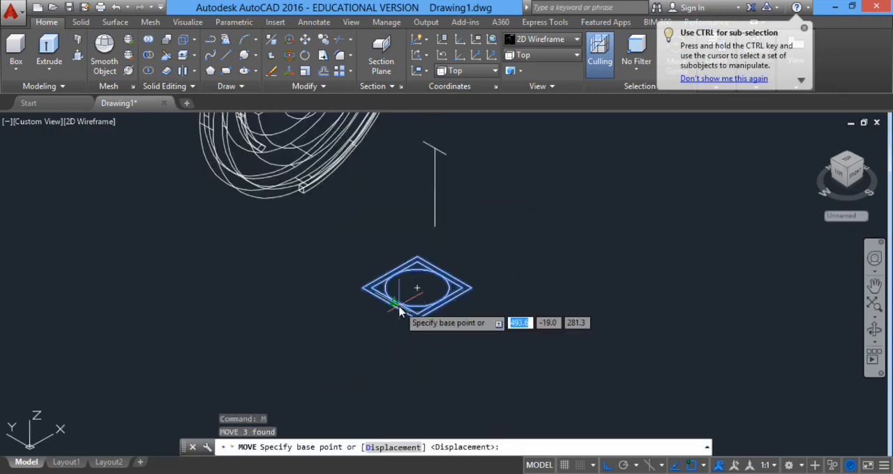
{"action": "left_click", "coordinate": [421, 292]}
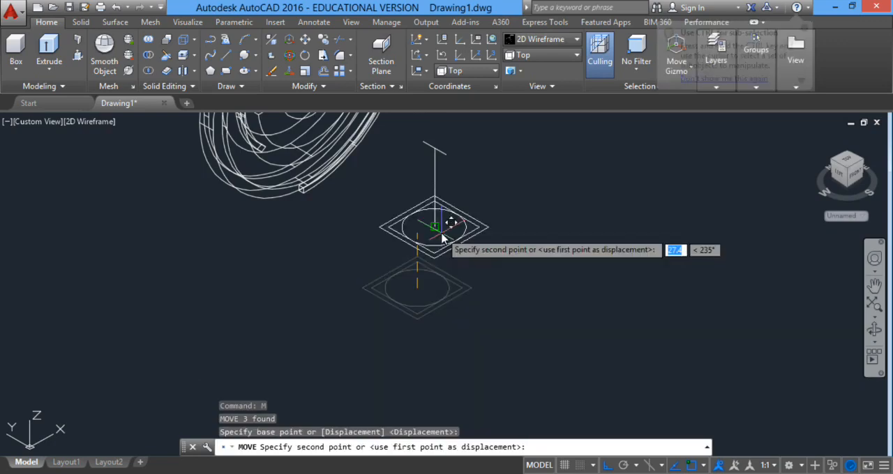
{"action": "left_click", "coordinate": [438, 231]}
{"action": "scroll", "coordinate": [460, 214], "scroll_direction": "up", "scroll_amount": 1}
{"action": "scroll", "coordinate": [451, 219], "scroll_direction": "down", "scroll_amount": 1}
{"action": "middle_click_drag", "start_coordinate": [476, 186], "coordinate": [480, 297]}
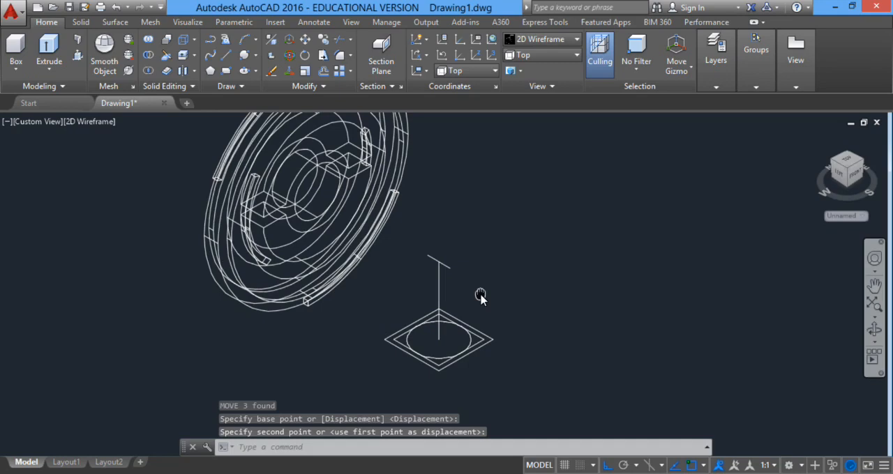
{"action": "left_click", "coordinate": [517, 243]}
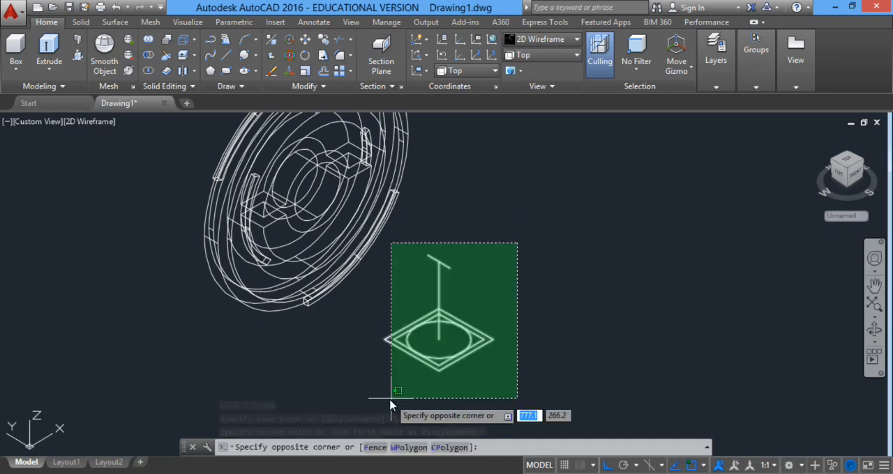
{"action": "left_click", "coordinate": [551, 300]}
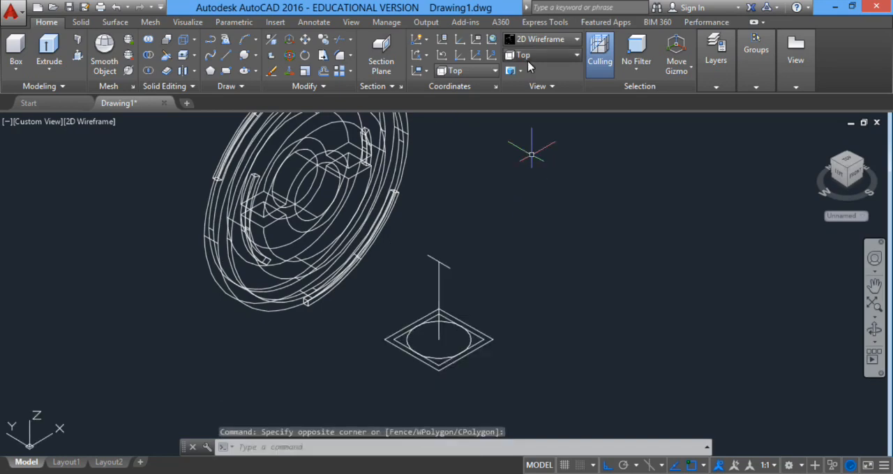
In the Front view, move the vertical line, both squares and the circle straight down about 13 units, so the squares lie below the disc.
{"action": "left_click", "coordinate": [541, 55]}
{"action": "left_click", "coordinate": [528, 129]}
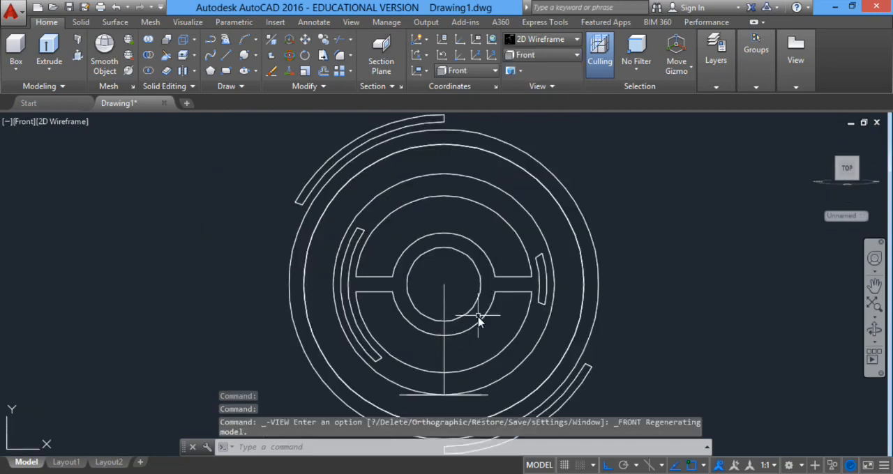
{"action": "scroll", "coordinate": [474, 314], "scroll_direction": "down", "scroll_amount": 5}
{"action": "scroll", "coordinate": [450, 298], "scroll_direction": "up", "scroll_amount": 5}
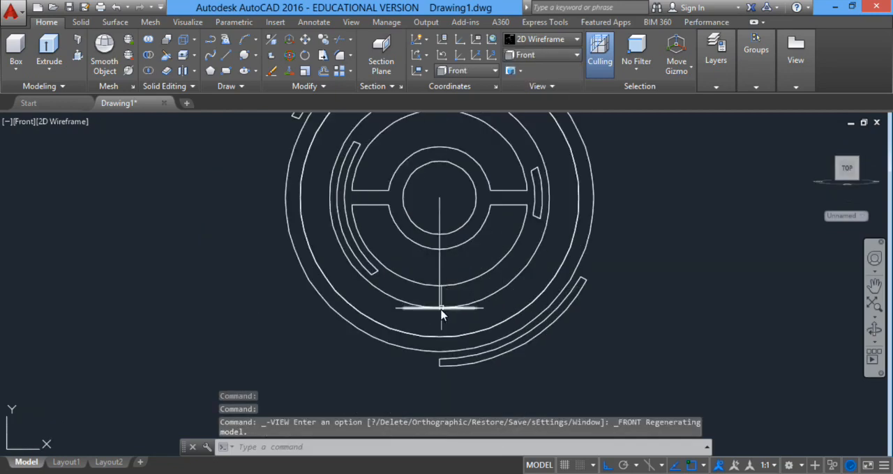
{"action": "scroll", "coordinate": [432, 321], "scroll_direction": "up", "scroll_amount": 6}
{"action": "left_click", "coordinate": [291, 253]}
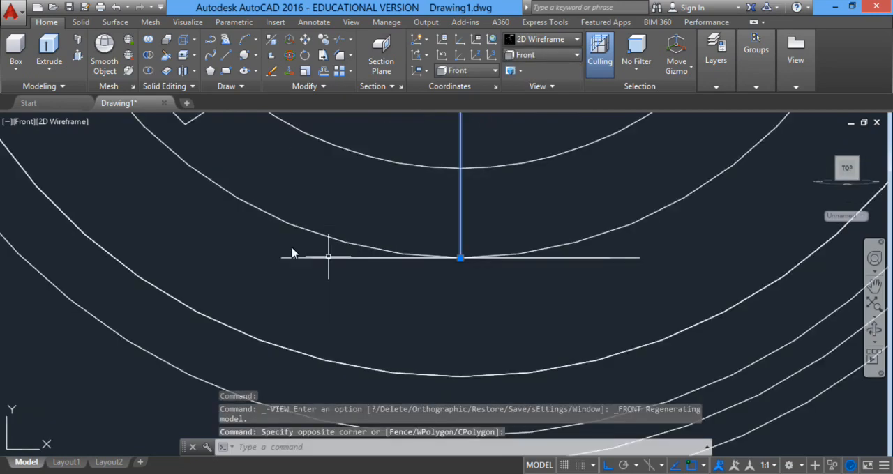
{"action": "left_click", "coordinate": [239, 188]}
{"action": "left_click", "coordinate": [648, 300]}
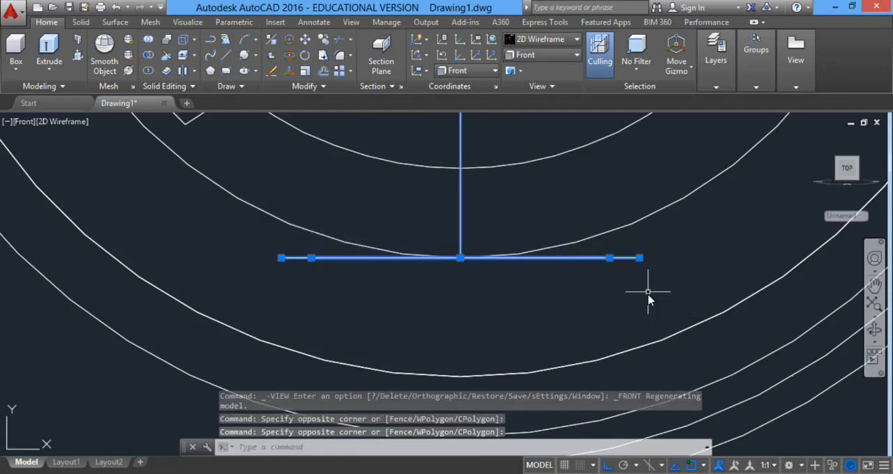
{"action": "key", "text": "Return"}
{"action": "scroll", "coordinate": [453, 255], "scroll_direction": "down", "scroll_amount": 2}
{"action": "scroll", "coordinate": [463, 259], "scroll_direction": "down", "scroll_amount": 2}
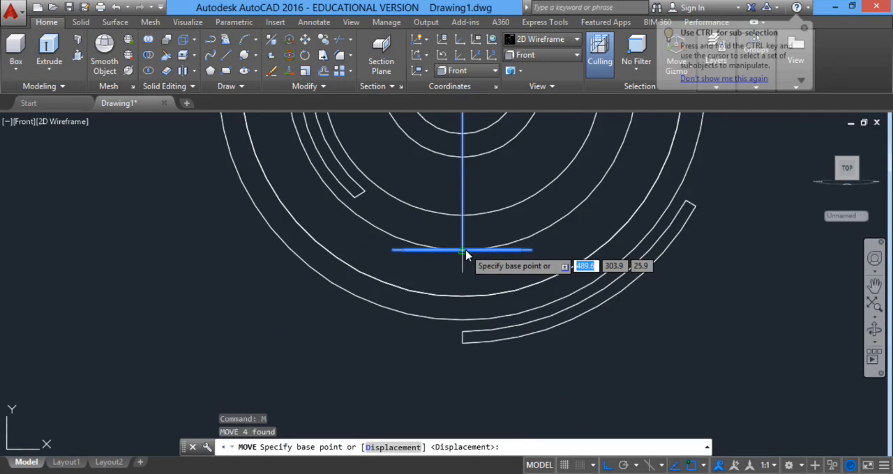
{"action": "left_click", "coordinate": [465, 253]}
{"action": "scroll", "coordinate": [449, 356], "scroll_direction": "down", "scroll_amount": 3}
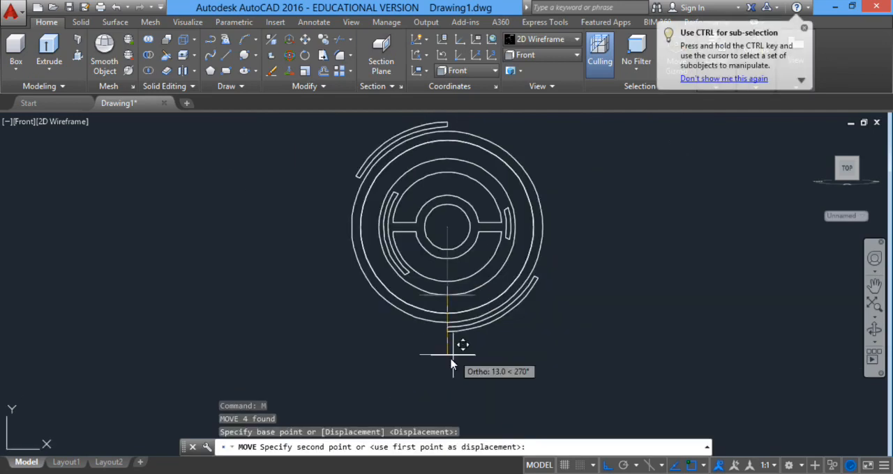
{"action": "left_click", "coordinate": [449, 363]}
Stretch the upper end of the vertical line straight up to the center of the disc.
{"action": "scroll", "coordinate": [442, 282], "scroll_direction": "up", "scroll_amount": 2}
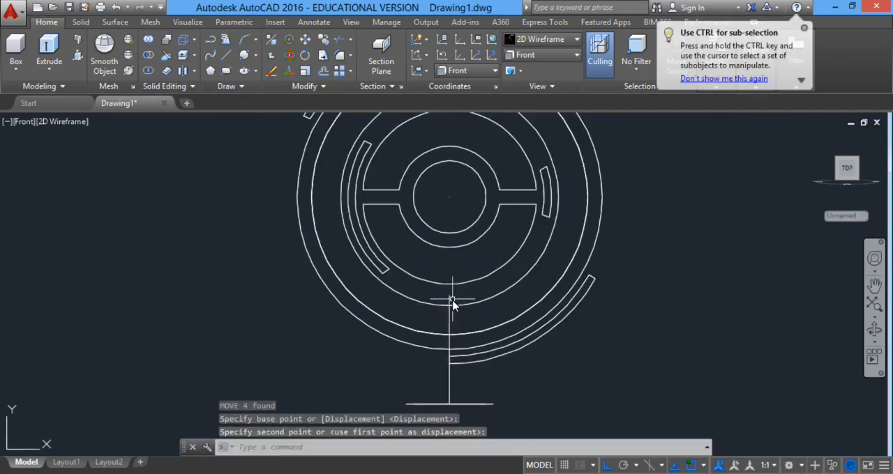
{"action": "left_click", "coordinate": [450, 298]}
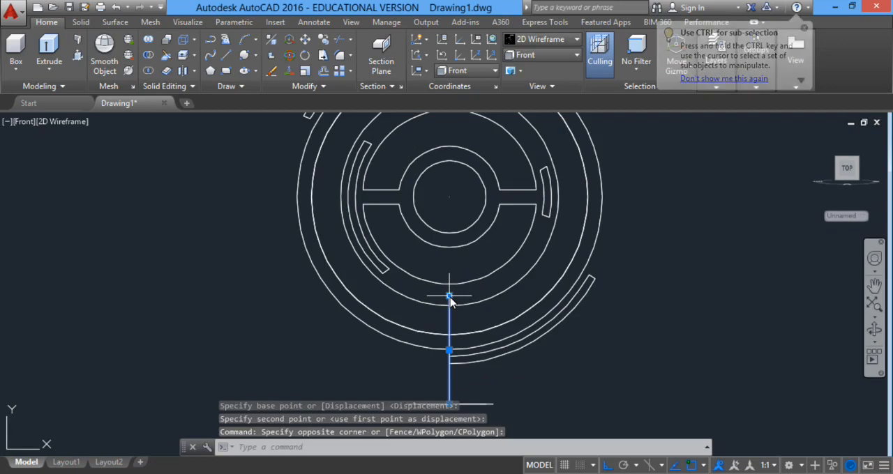
{"action": "left_click", "coordinate": [450, 299]}
{"action": "scroll", "coordinate": [466, 251], "scroll_direction": "up", "scroll_amount": 4}
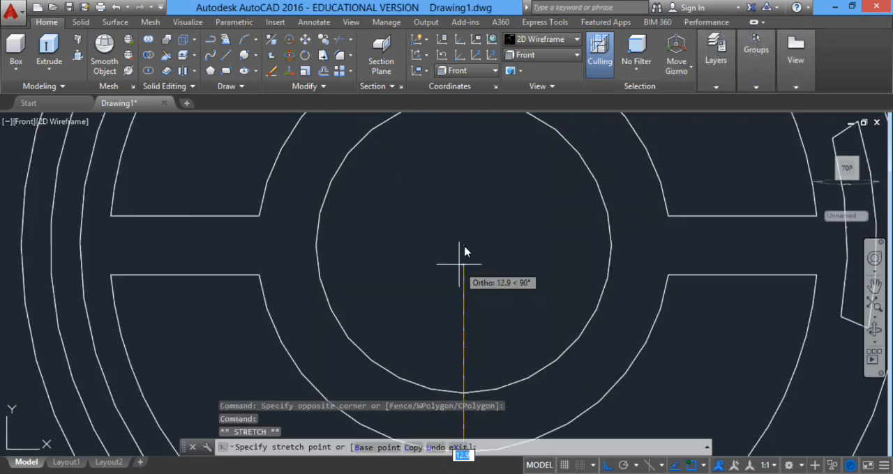
{"action": "left_click", "coordinate": [464, 246]}
{"action": "scroll", "coordinate": [503, 286], "scroll_direction": "down", "scroll_amount": 8}
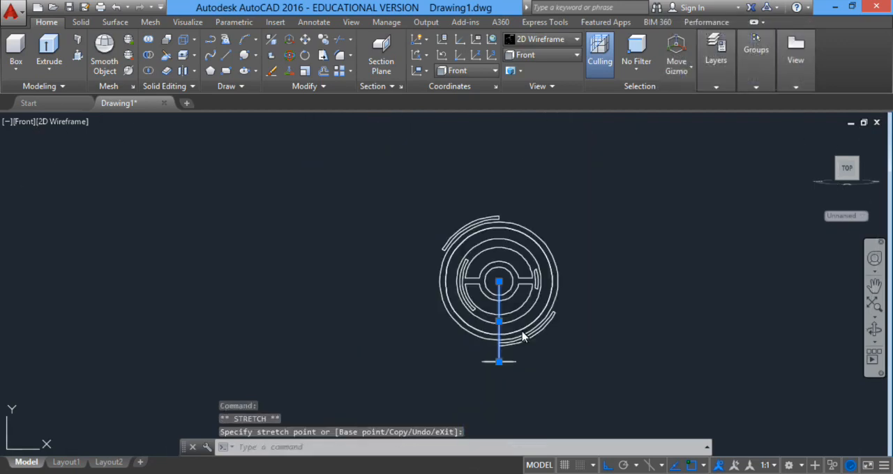
Move the lines, both squares and the circle from the outer end of the short top line onto the disc hub's front center.
{"action": "key", "text": "Escape"}
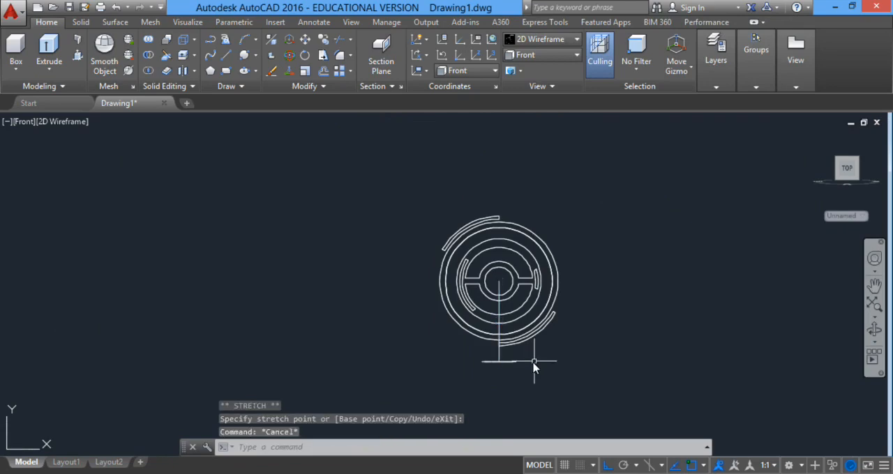
{"action": "middle_click_drag", "start_coordinate": [471, 381], "coordinate": [566, 410], "text": "shift"}
{"action": "left_click", "coordinate": [566, 285]}
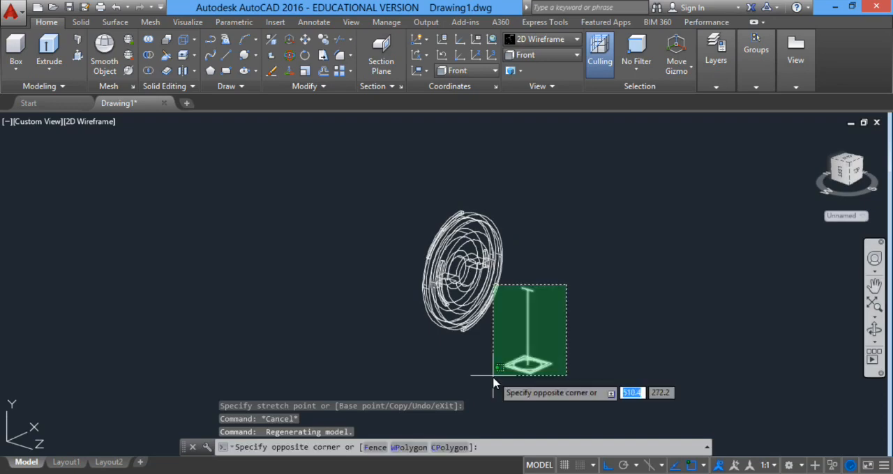
{"action": "left_click", "coordinate": [493, 383]}
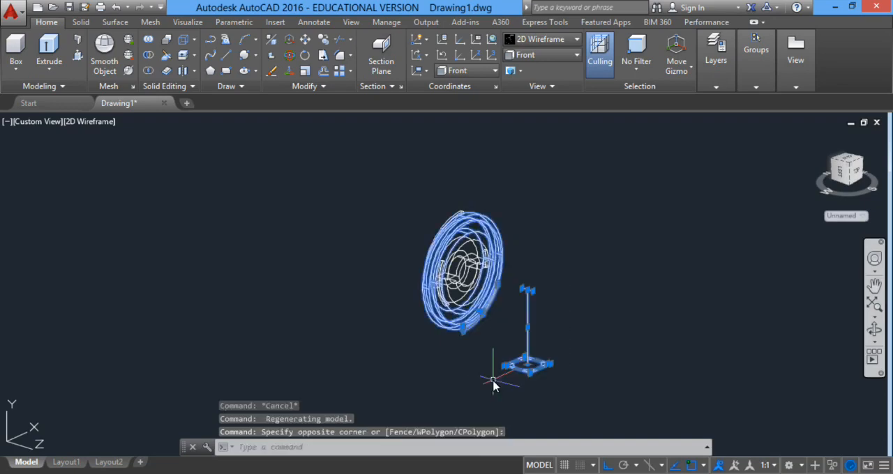
{"action": "key", "text": "Escape"}
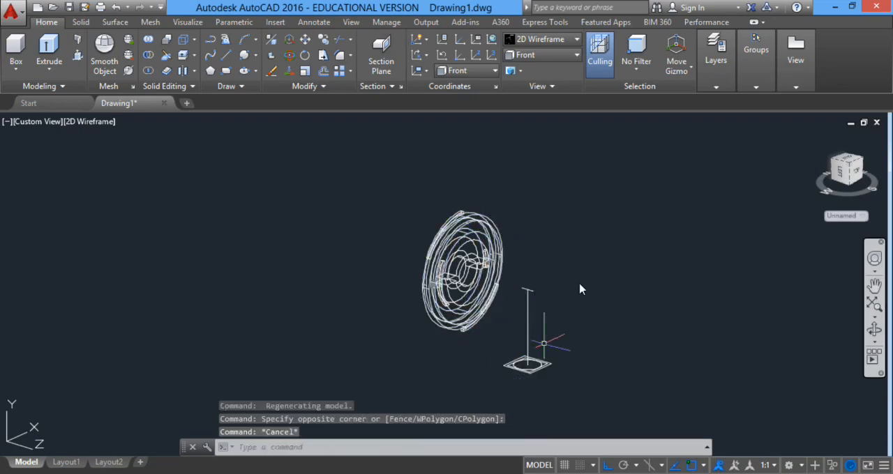
{"action": "left_click", "coordinate": [579, 283]}
{"action": "left_click", "coordinate": [501, 408]}
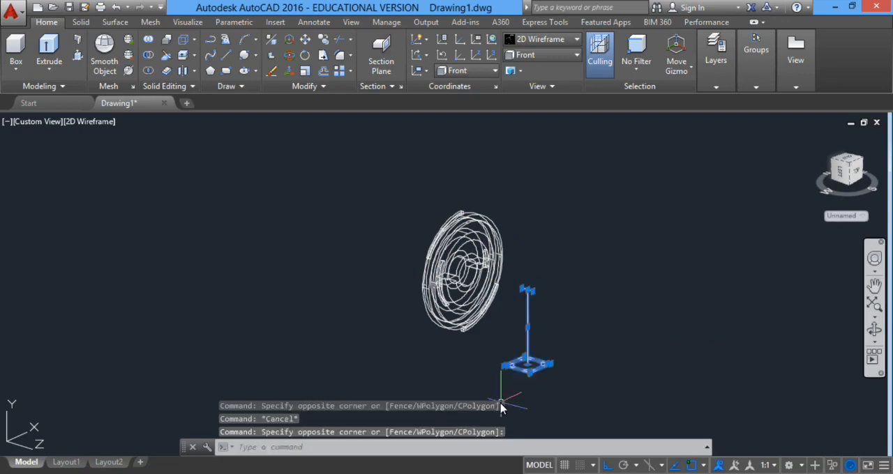
{"action": "type", "text": "m"}
{"action": "key", "text": "Return"}
{"action": "scroll", "coordinate": [523, 294], "scroll_direction": "up", "scroll_amount": 5}
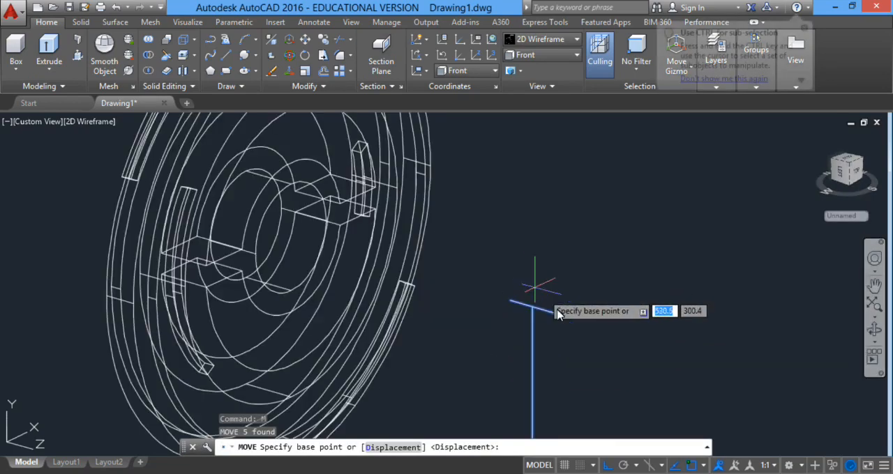
{"action": "left_click", "coordinate": [557, 315]}
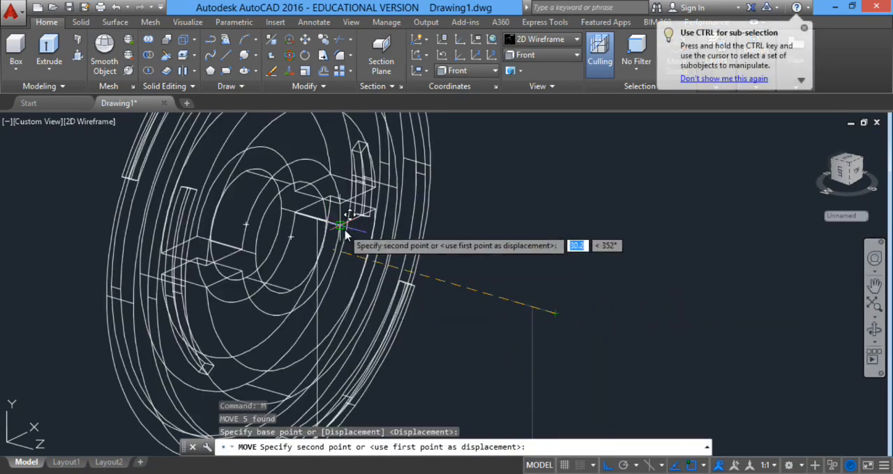
{"action": "left_click", "coordinate": [294, 242]}
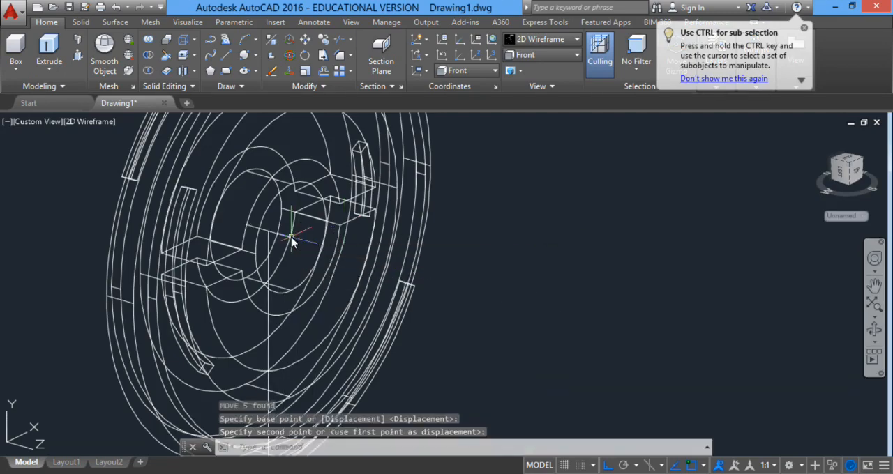
Erase the short line at the hub center and the vertical line running down to the squares.
{"action": "key", "text": "Delete"}
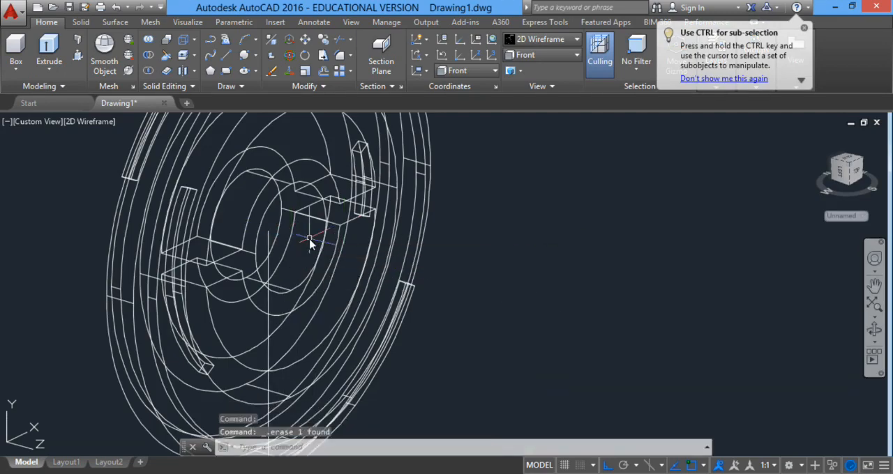
{"action": "scroll", "coordinate": [351, 245], "scroll_direction": "down", "scroll_amount": 3}
{"action": "left_click", "coordinate": [328, 370]}
{"action": "key", "text": "Delete"}
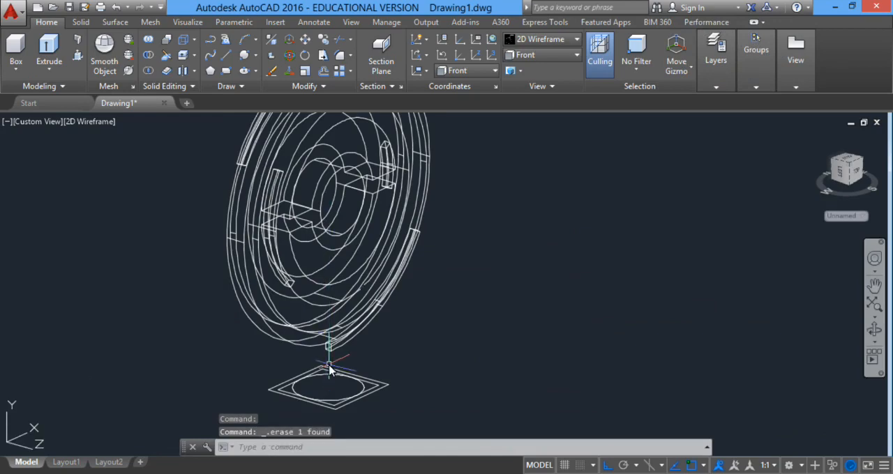
Move the outer square straight down 1 unit from its corner, leaving the inner square and circle in place.
{"action": "scroll", "coordinate": [412, 369], "scroll_direction": "down", "scroll_amount": 2}
{"action": "middle_click_drag", "start_coordinate": [413, 371], "coordinate": [472, 258]}
{"action": "scroll", "coordinate": [426, 273], "scroll_direction": "up", "scroll_amount": 4}
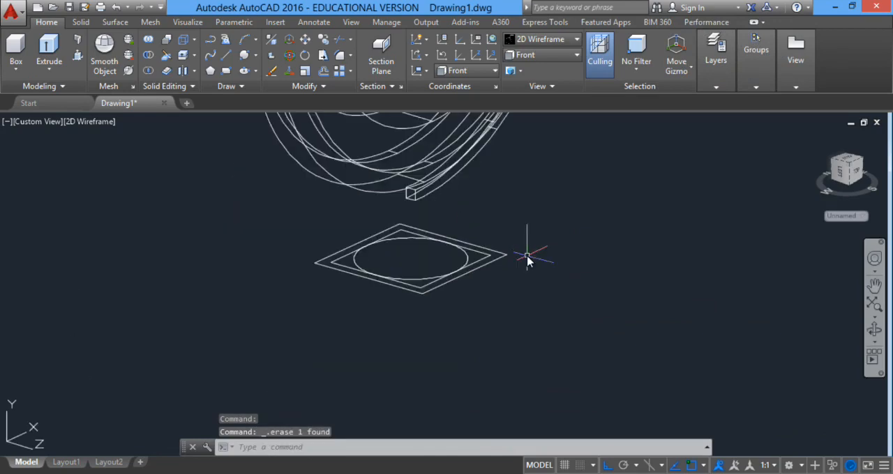
{"action": "left_click", "coordinate": [505, 257]}
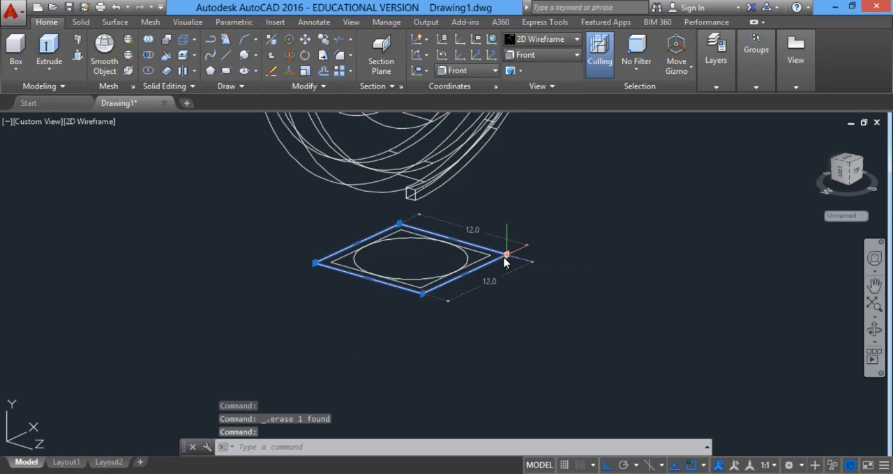
{"action": "key", "text": "Escape"}
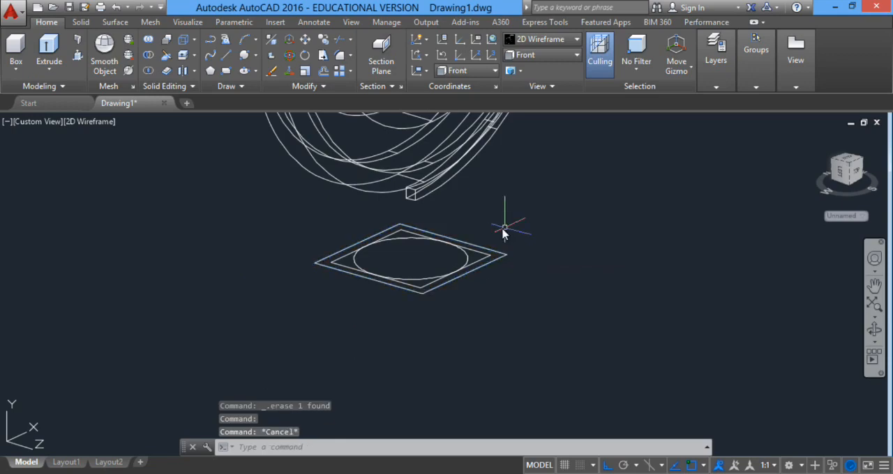
{"action": "left_click", "coordinate": [504, 258]}
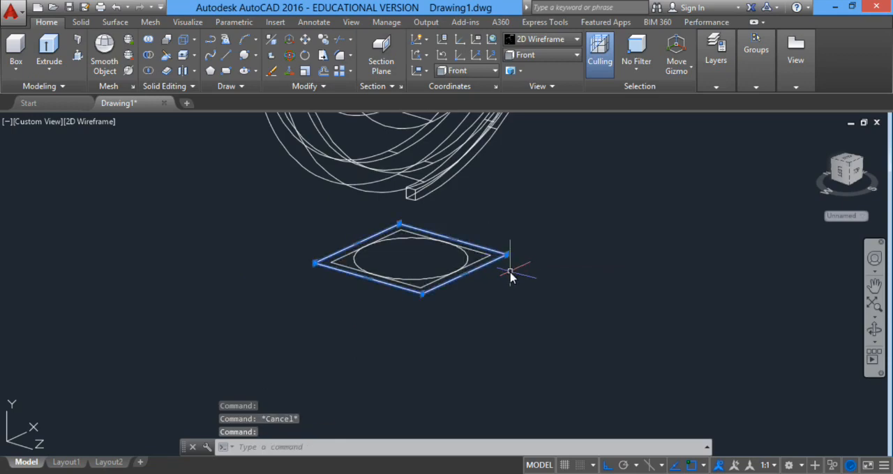
{"action": "type", "text": "m"}
{"action": "key", "text": "Return"}
{"action": "scroll", "coordinate": [506, 252], "scroll_direction": "up", "scroll_amount": 2}
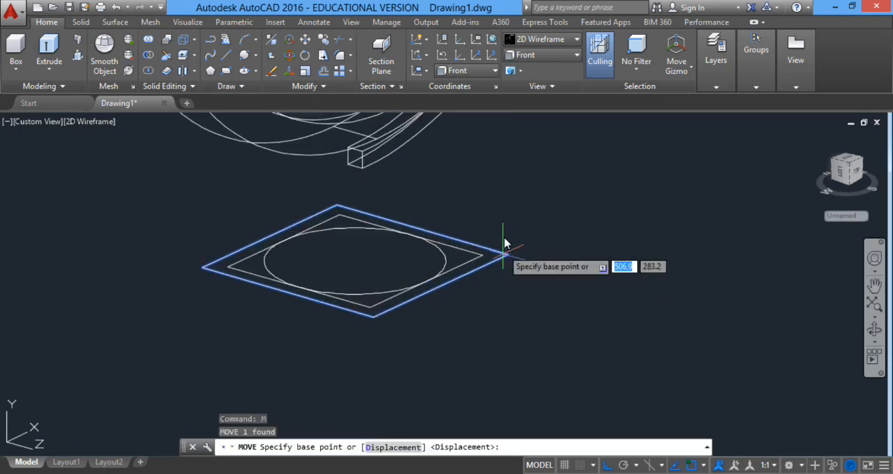
{"action": "left_click", "coordinate": [508, 256]}
{"action": "type", "text": "1"}
{"action": "key", "text": "Return"}
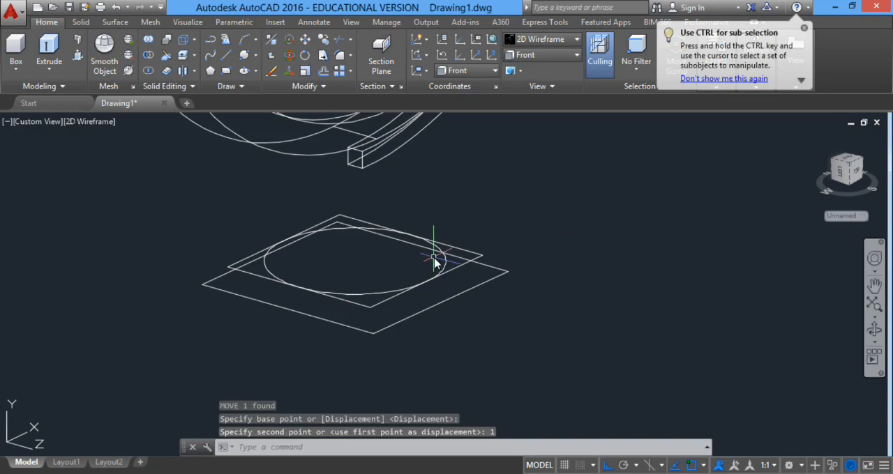
Move the circle inside the squares straight down 15 units from its center.
{"action": "left_click", "coordinate": [443, 259]}
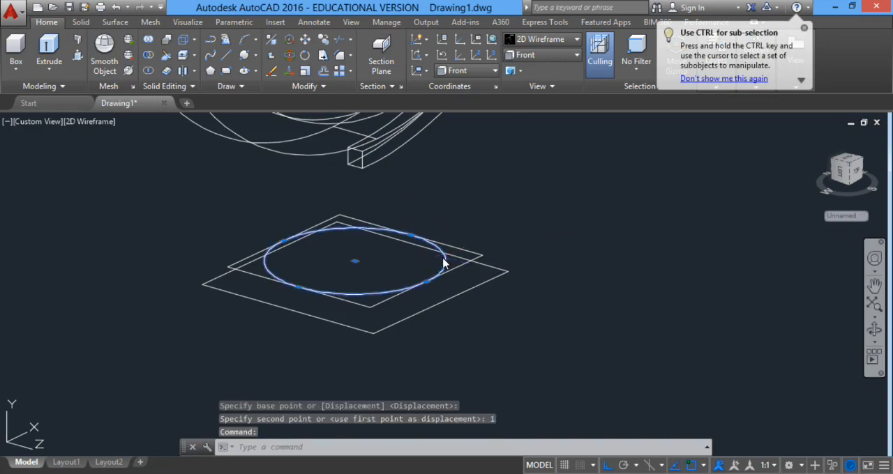
{"action": "type", "text": "m"}
{"action": "key", "text": "Return"}
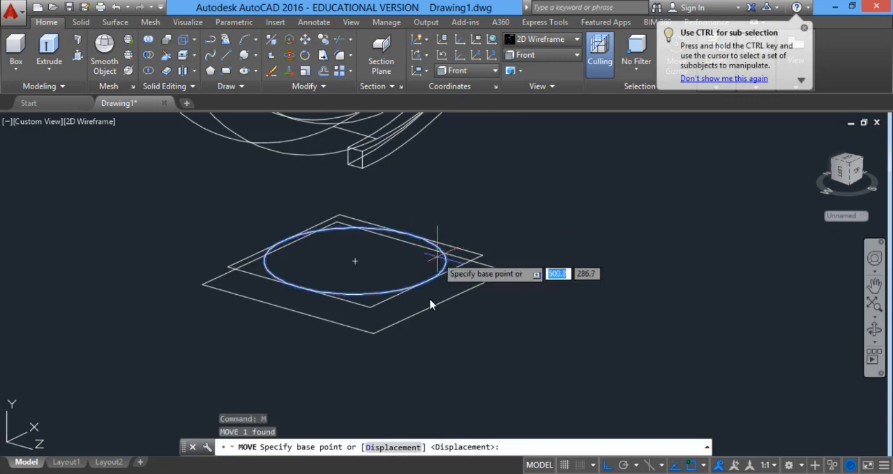
{"action": "left_click", "coordinate": [354, 259]}
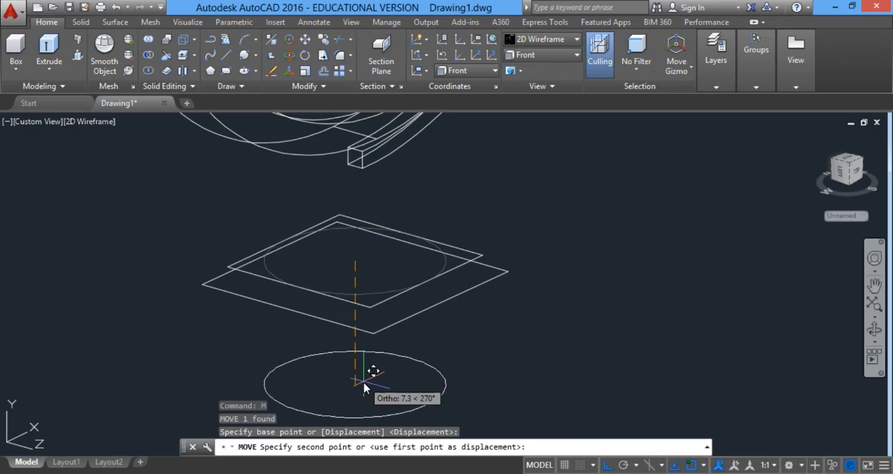
{"action": "type", "text": "10"}
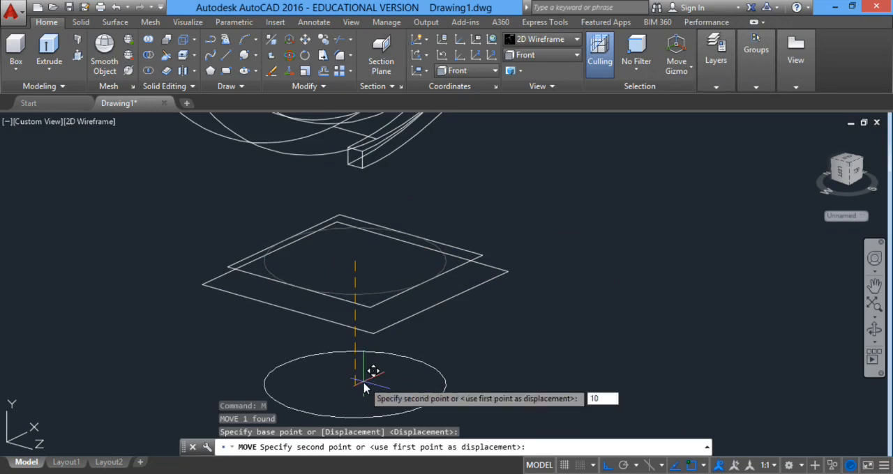
{"action": "key", "text": "Return"}
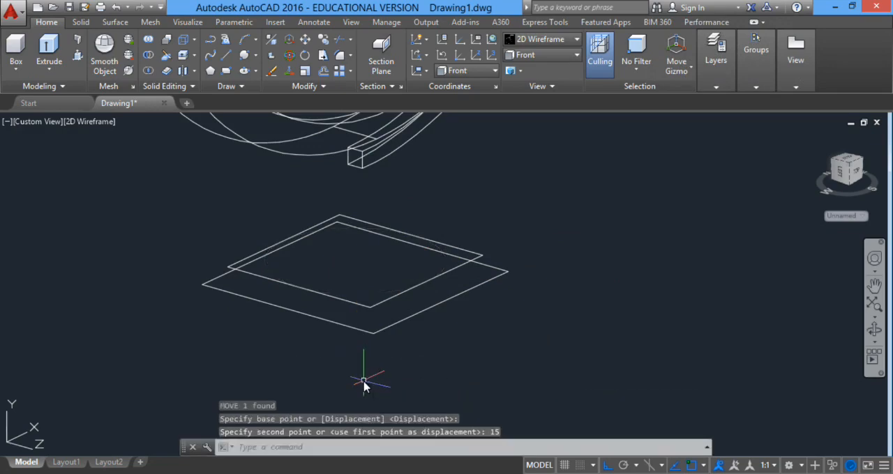
Loft a solid from the lower outer square to the upper inner square using cross sections only.
{"action": "scroll", "coordinate": [417, 341], "scroll_direction": "down", "scroll_amount": 5}
{"action": "scroll", "coordinate": [418, 301], "scroll_direction": "up", "scroll_amount": 4}
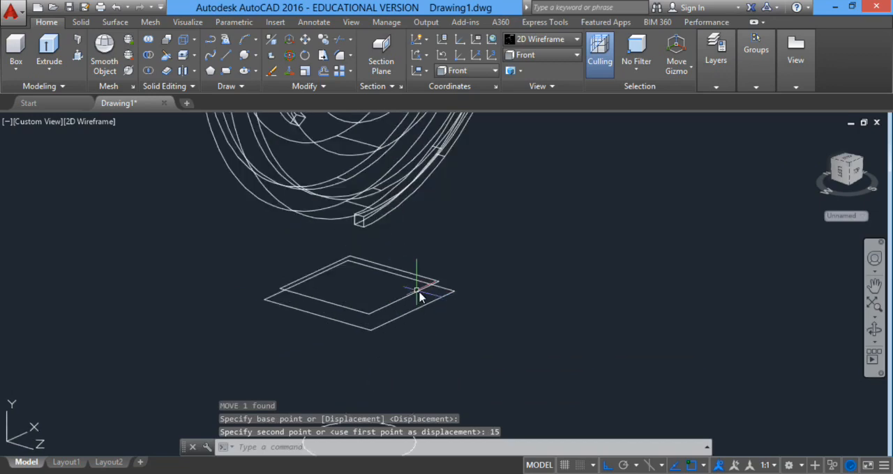
{"action": "type", "text": "LO"}
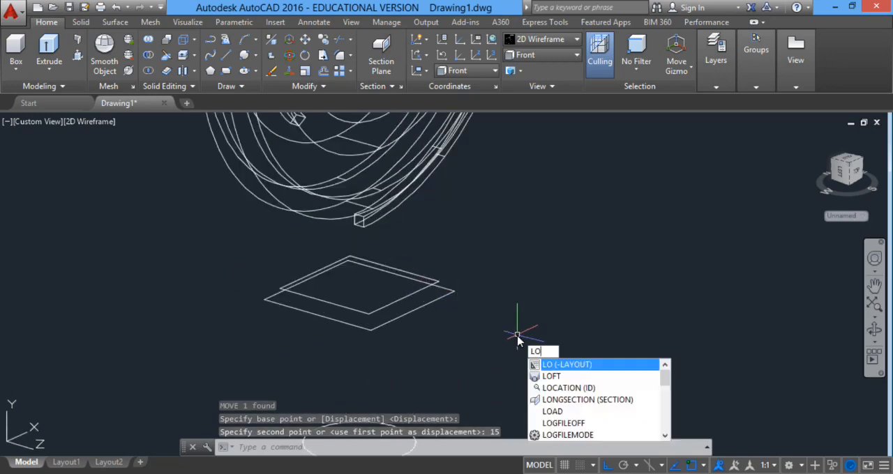
{"action": "type", "text": "FT"}
{"action": "key", "text": "Return"}
{"action": "left_click", "coordinate": [411, 315]}
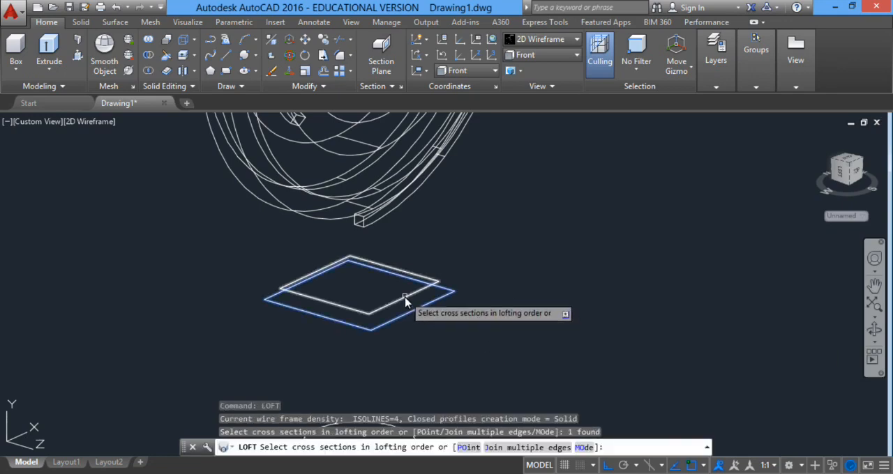
{"action": "left_click", "coordinate": [406, 300]}
{"action": "right_click", "coordinate": [498, 272]}
{"action": "left_click", "coordinate": [520, 277]}
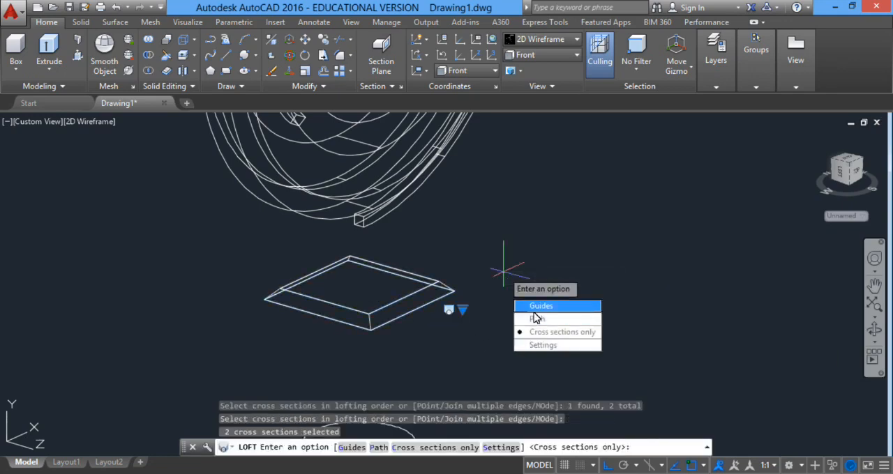
{"action": "key", "text": "Return"}
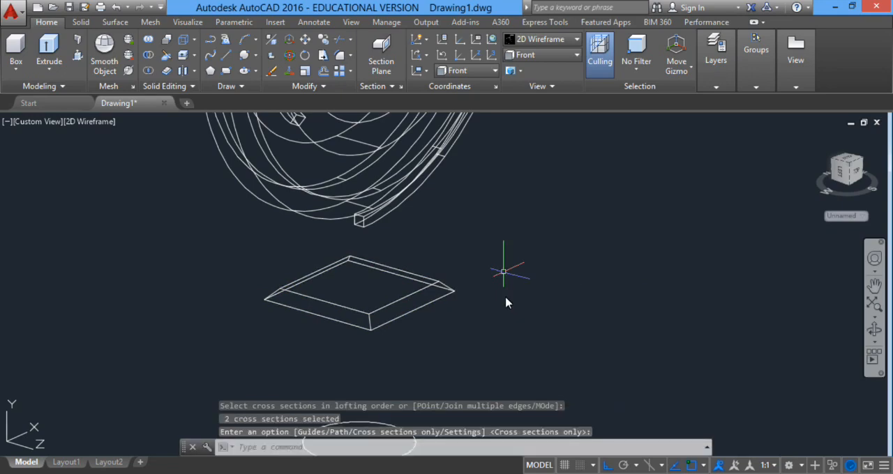
Extrude the circle below the lofted plate upward by 1 unit.
{"action": "scroll", "coordinate": [463, 265], "scroll_direction": "down", "scroll_amount": 4}
{"action": "middle_click_drag", "start_coordinate": [464, 265], "coordinate": [485, 256]}
{"action": "scroll", "coordinate": [453, 333], "scroll_direction": "up", "scroll_amount": 4}
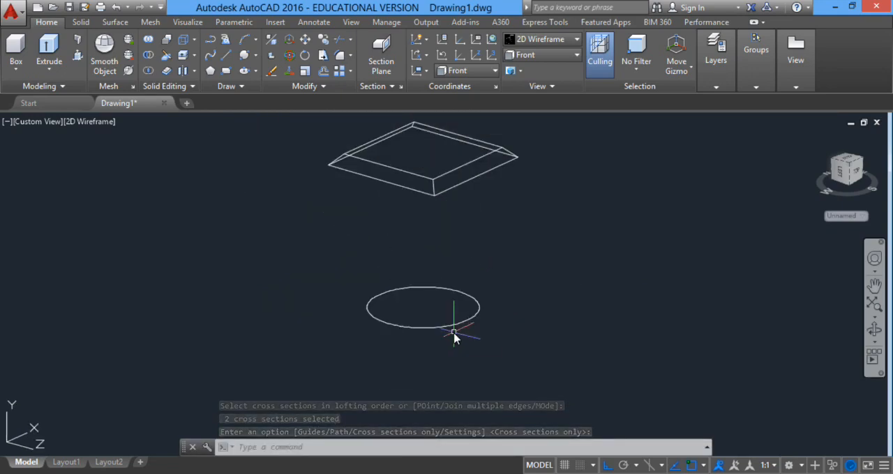
{"action": "type", "text": "ext"}
{"action": "key", "text": "Return"}
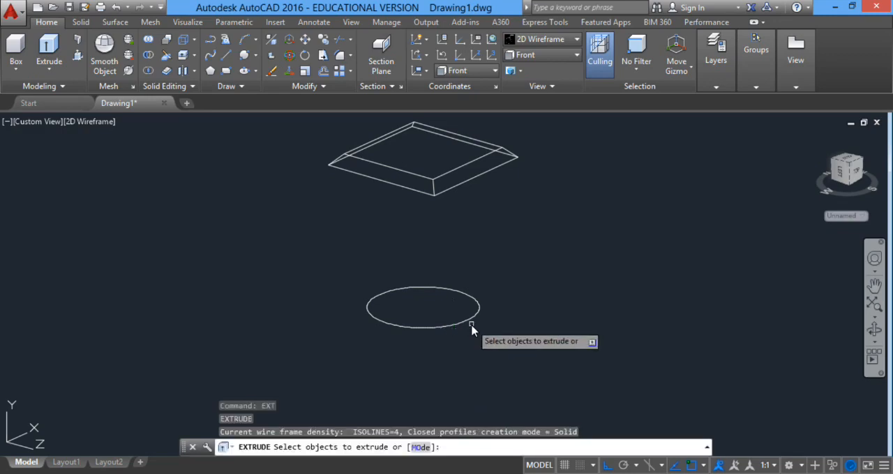
{"action": "left_click", "coordinate": [461, 307]}
{"action": "key", "text": "Return"}
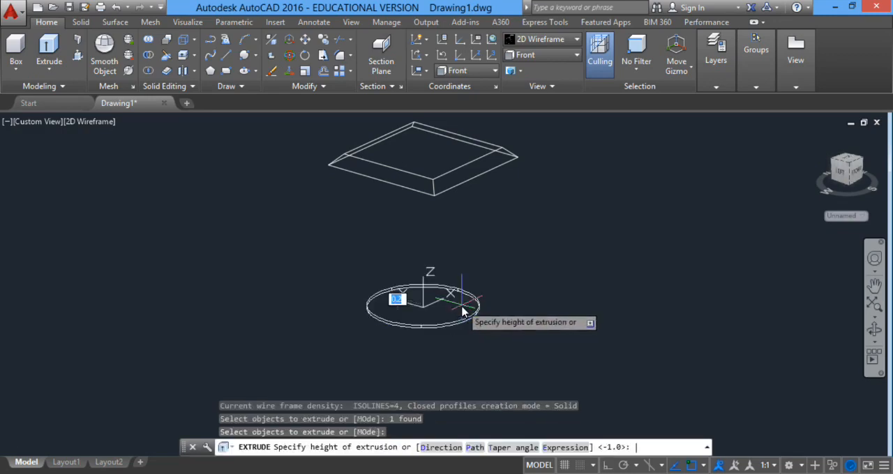
{"action": "key", "text": "Return"}
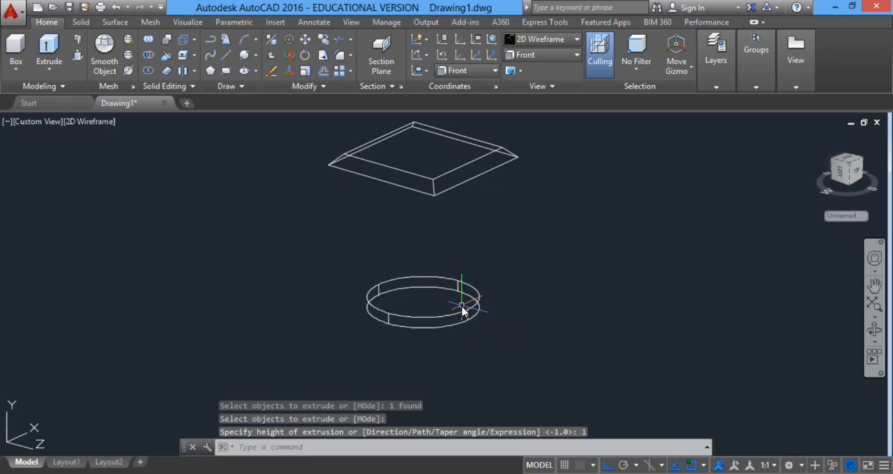
Create a cylinder of radius 0.5 from the centre of the round base's top face up to the lofted plate's lower corner height.
{"action": "left_click", "coordinate": [16, 70]}
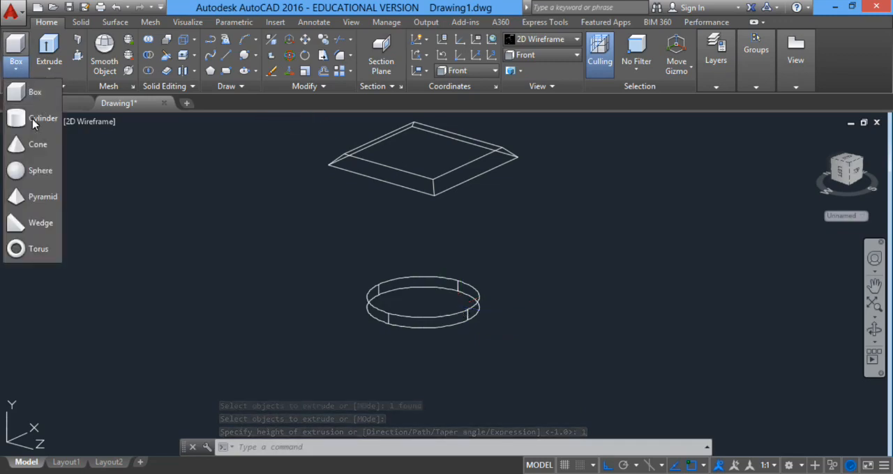
{"action": "left_click", "coordinate": [33, 123]}
{"action": "scroll", "coordinate": [546, 307], "scroll_direction": "up", "scroll_amount": 4}
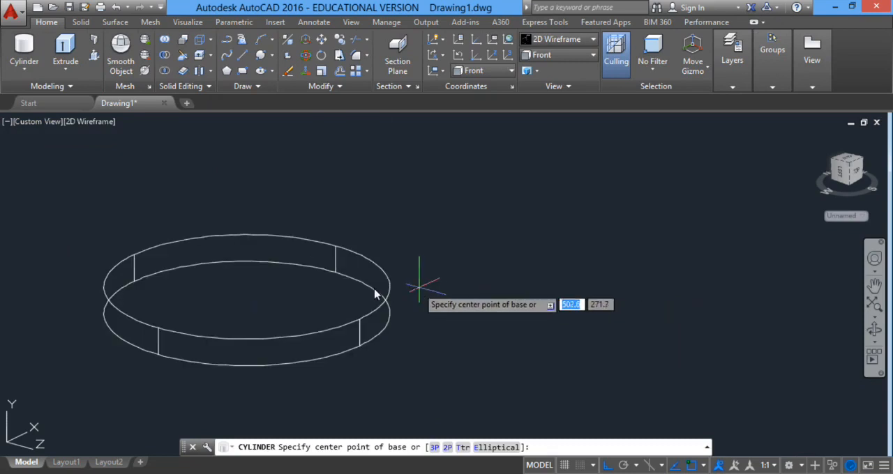
{"action": "left_click", "coordinate": [246, 286]}
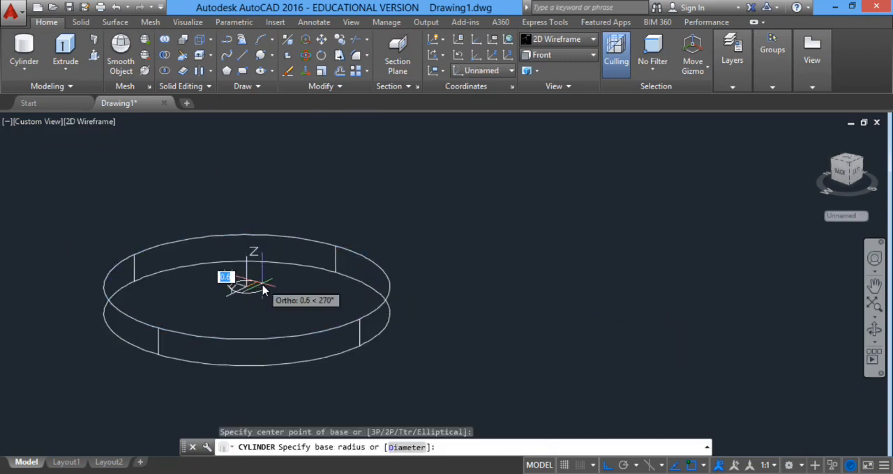
{"action": "type", "text": ".5"}
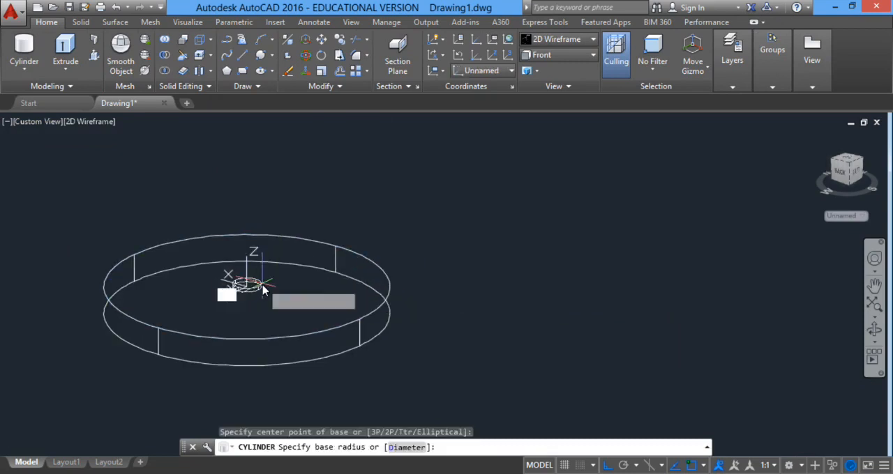
{"action": "key", "text": "Return"}
{"action": "scroll", "coordinate": [275, 227], "scroll_direction": "down", "scroll_amount": 3}
{"action": "middle_click_drag", "start_coordinate": [281, 227], "coordinate": [341, 419]}
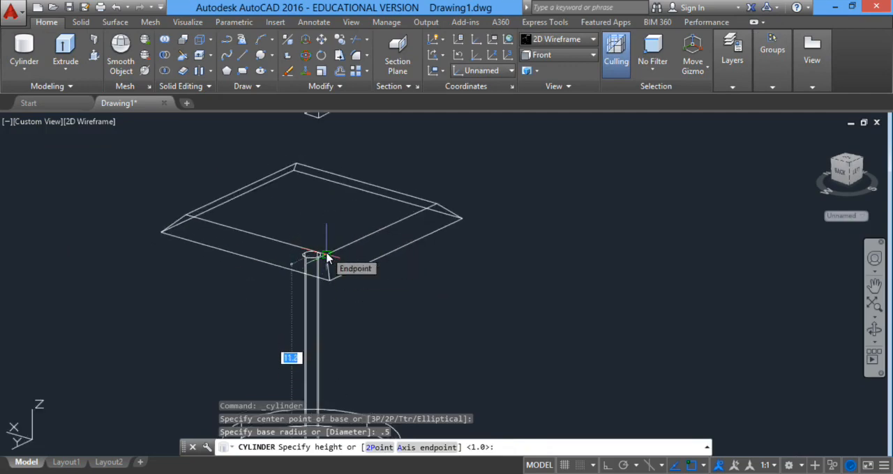
{"action": "left_click", "coordinate": [330, 286]}
{"action": "scroll", "coordinate": [528, 175], "scroll_direction": "down", "scroll_amount": 2}
Set the model to the Front view and display it in the Realistic visual style.
{"action": "left_click", "coordinate": [558, 55]}
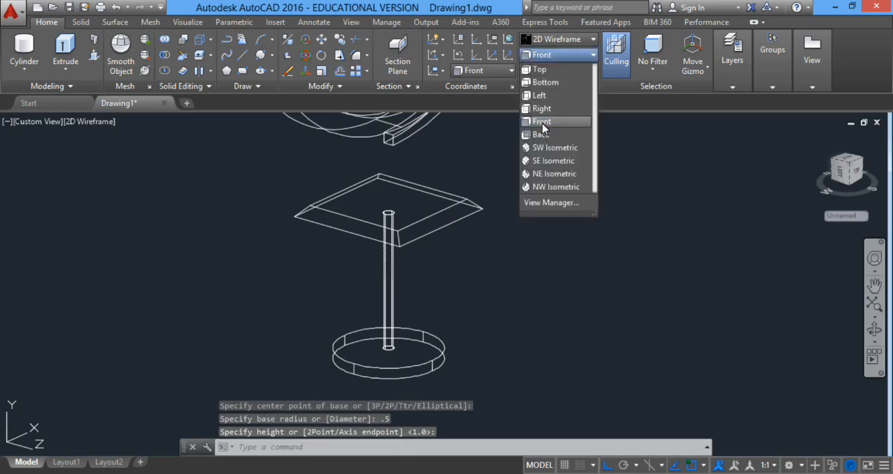
{"action": "left_click", "coordinate": [543, 123]}
{"action": "scroll", "coordinate": [619, 268], "scroll_direction": "down", "scroll_amount": 2}
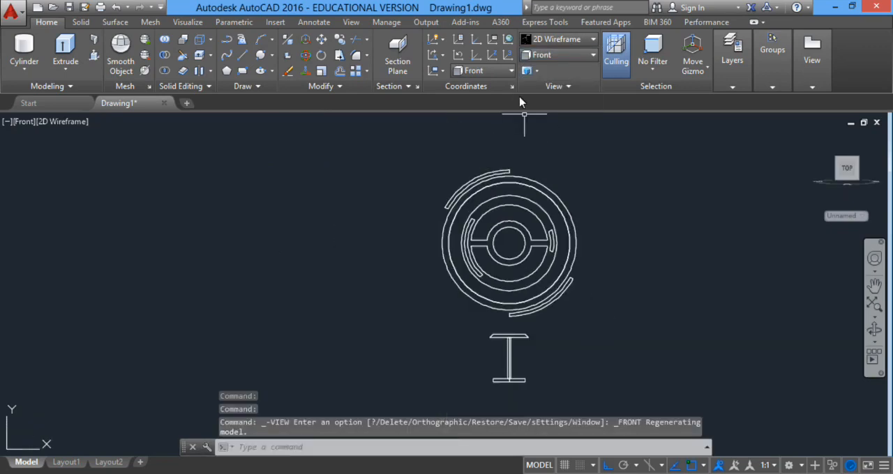
{"action": "left_click", "coordinate": [562, 46]}
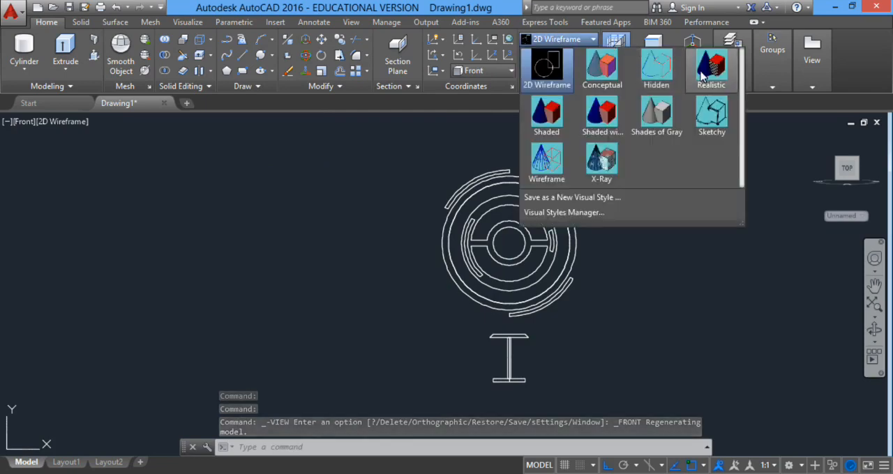
{"action": "left_click", "coordinate": [704, 76]}
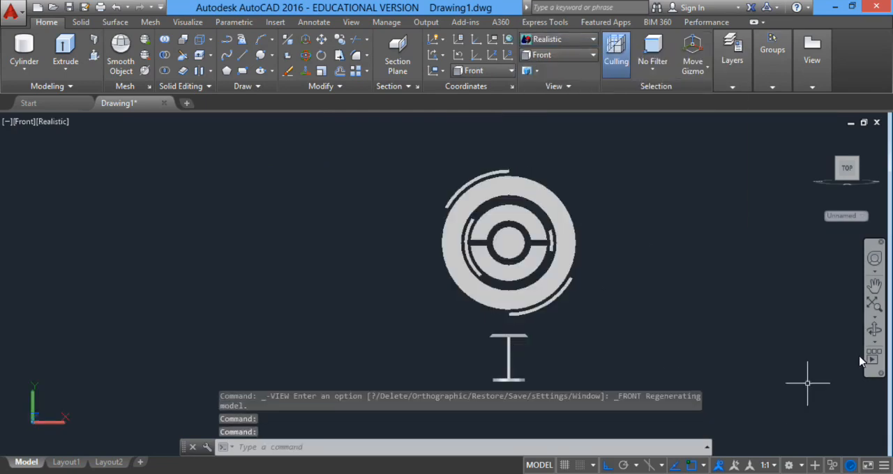
Orbit the shaded model to inspect its depth and return to the Front view.
{"action": "left_click", "coordinate": [874, 331]}
{"action": "left_click_drag", "start_coordinate": [565, 335], "coordinate": [493, 301]}
{"action": "right_click", "coordinate": [542, 207]}
{"action": "left_click", "coordinate": [545, 213]}
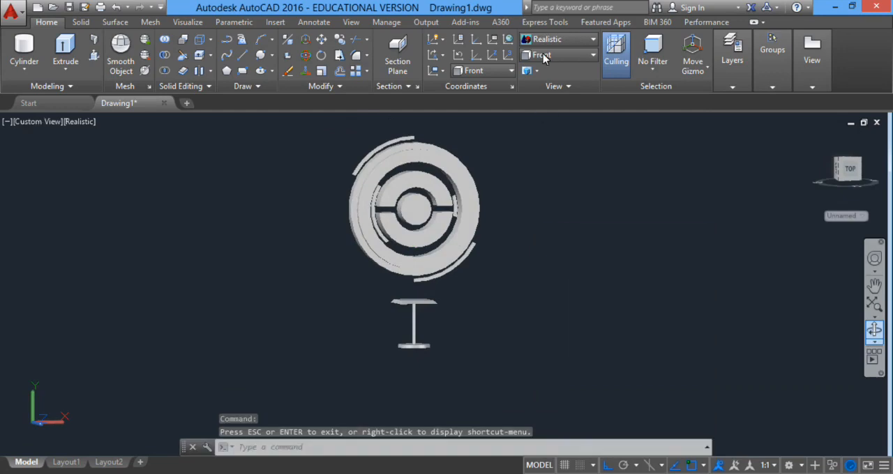
{"action": "left_click", "coordinate": [558, 54]}
{"action": "left_click", "coordinate": [549, 124]}
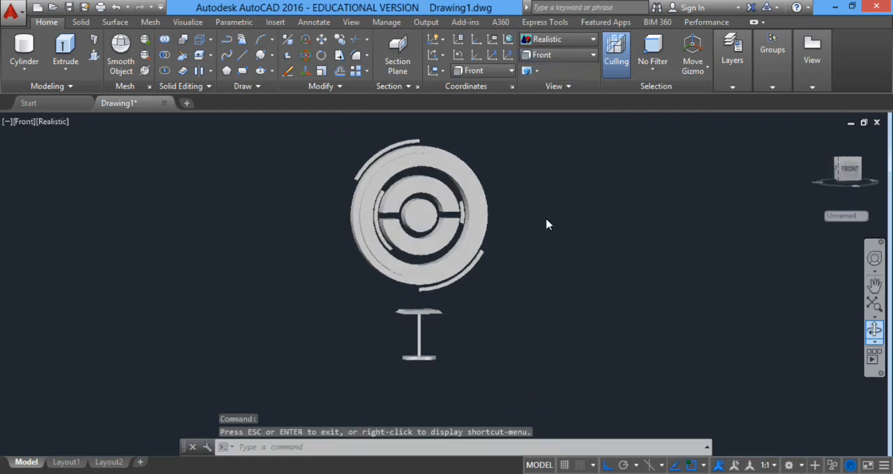
Union all the solids of the ring disc, lofted plate, post and round base into one object.
{"action": "type", "text": "union"}
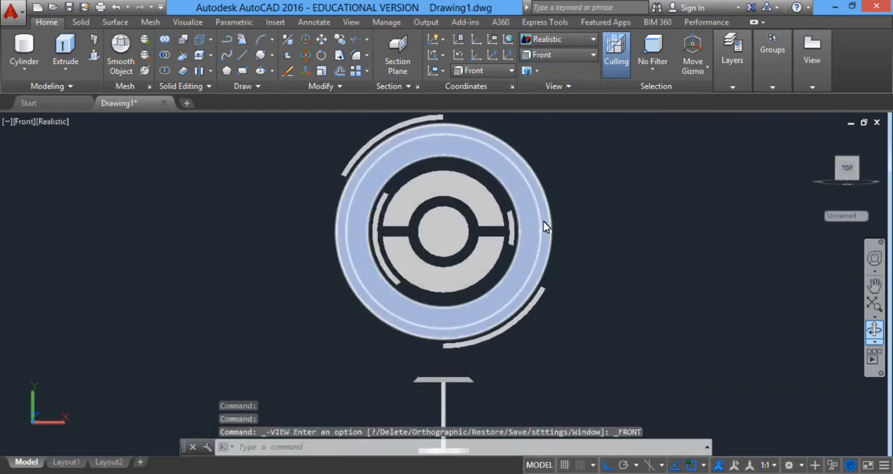
{"action": "key", "text": "Return"}
{"action": "scroll", "coordinate": [542, 221], "scroll_direction": "down", "scroll_amount": 5}
{"action": "left_click", "coordinate": [582, 178]}
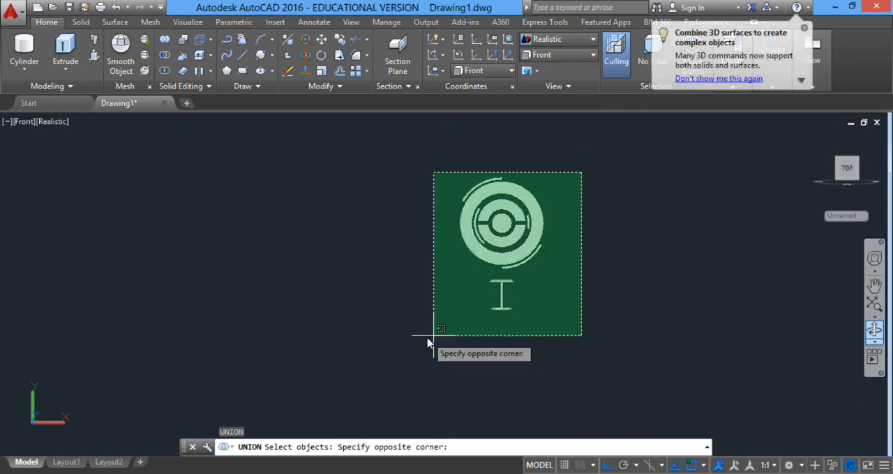
{"action": "left_click", "coordinate": [426, 394]}
{"action": "key", "text": "Return"}
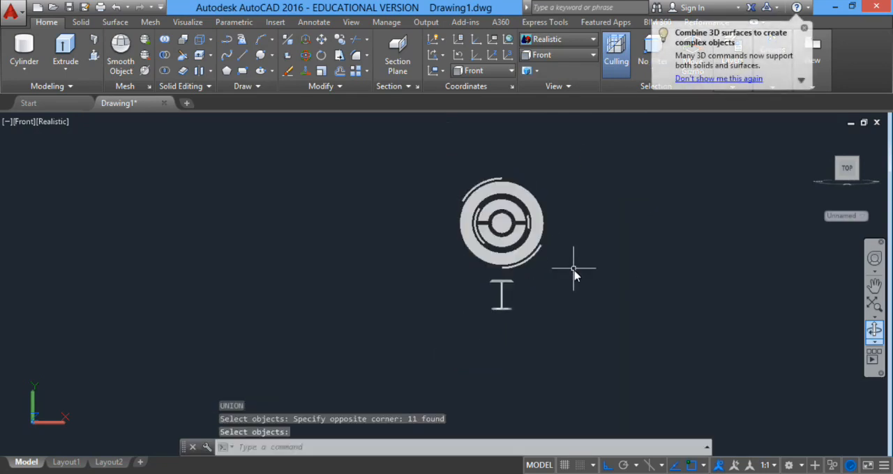
Open the materials browser and list the Autodesk library's Paint materials.
{"action": "type", "text": "mat"}
{"action": "key", "text": "Return"}
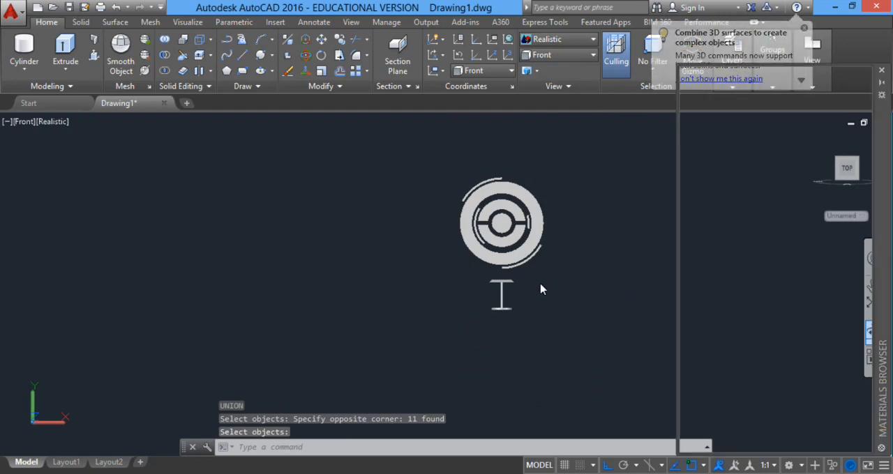
{"action": "middle_click_drag", "start_coordinate": [539, 283], "coordinate": [392, 279]}
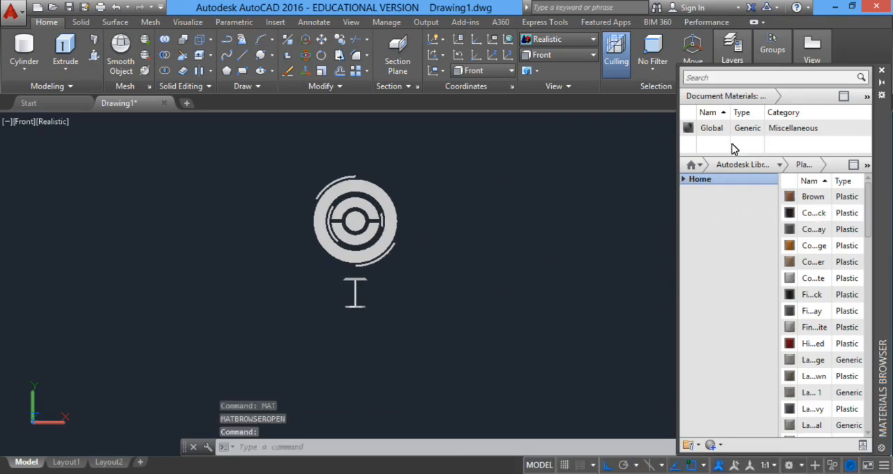
{"action": "left_click", "coordinate": [717, 80]}
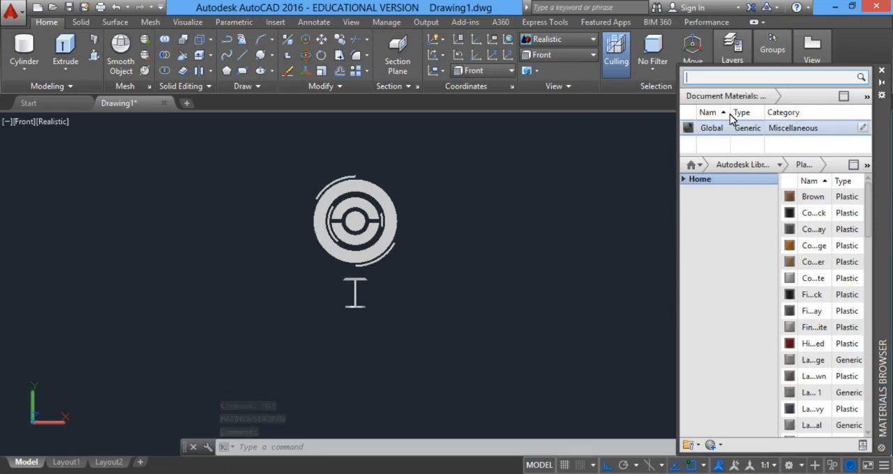
{"action": "scroll", "coordinate": [816, 259], "scroll_direction": "down", "scroll_amount": 10}
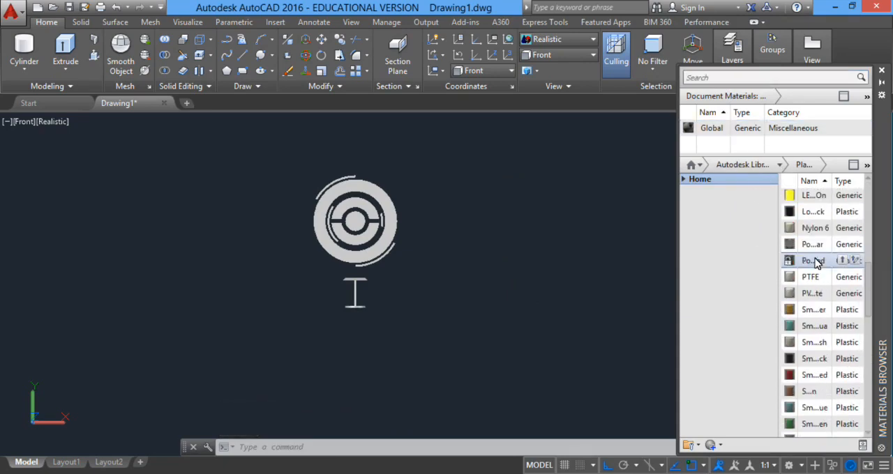
{"action": "left_click", "coordinate": [700, 165]}
{"action": "left_click", "coordinate": [779, 166]}
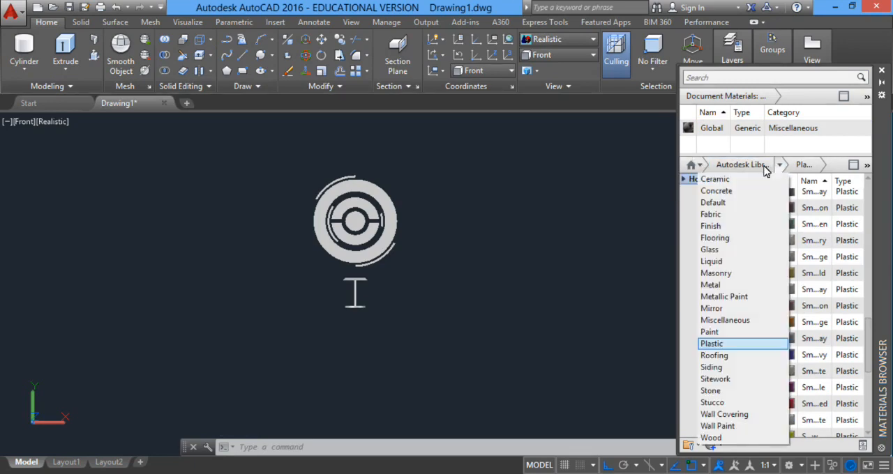
{"action": "left_click", "coordinate": [739, 332]}
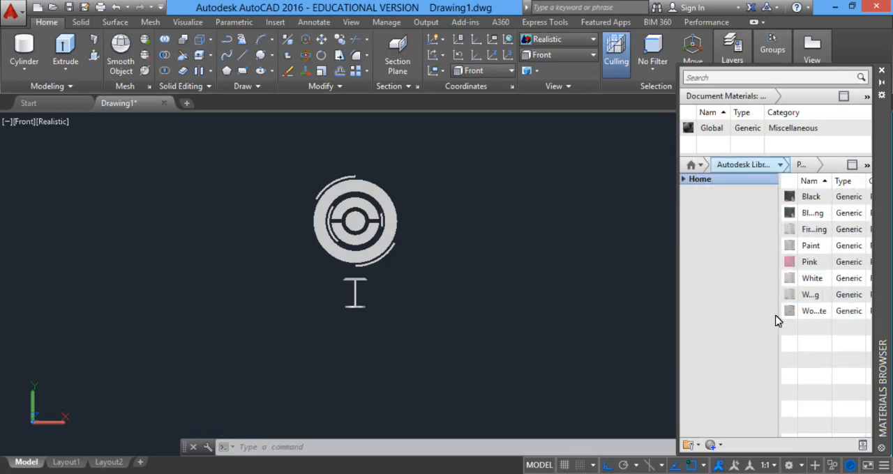
Assign the blue aluminum material from the library's Metal category to the united model.
{"action": "left_click", "coordinate": [779, 165]}
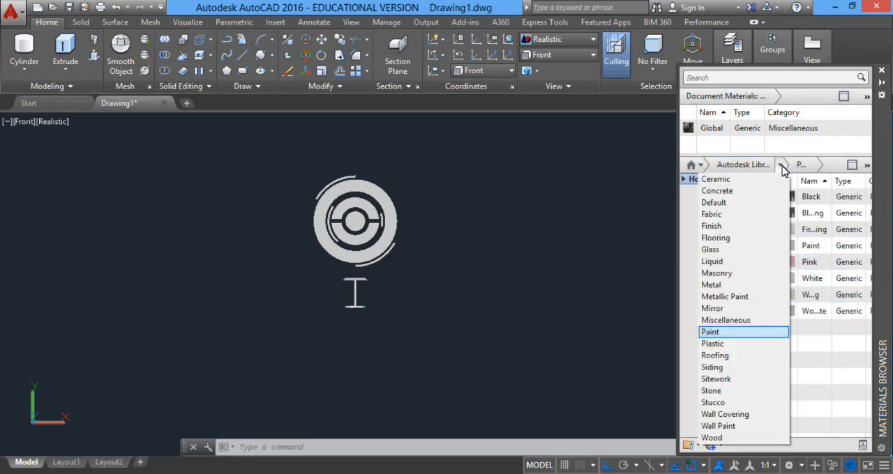
{"action": "left_click", "coordinate": [726, 285]}
{"action": "left_click", "coordinate": [795, 315]}
{"action": "left_click", "coordinate": [377, 258]}
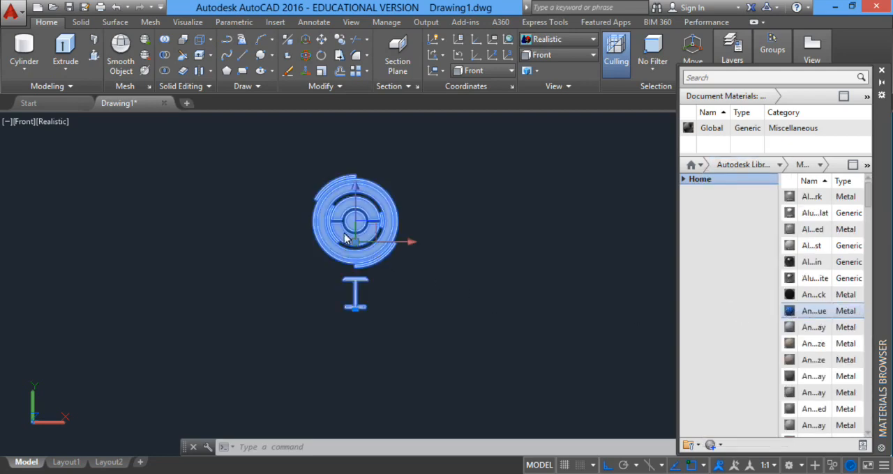
{"action": "scroll", "coordinate": [346, 229], "scroll_direction": "up", "scroll_amount": 3}
{"action": "middle_click_drag", "start_coordinate": [298, 231], "coordinate": [566, 321]}
{"action": "scroll", "coordinate": [442, 250], "scroll_direction": "up", "scroll_amount": 2}
{"action": "scroll", "coordinate": [442, 249], "scroll_direction": "up", "scroll_amount": 3}
{"action": "scroll", "coordinate": [595, 268], "scroll_direction": "down", "scroll_amount": 4}
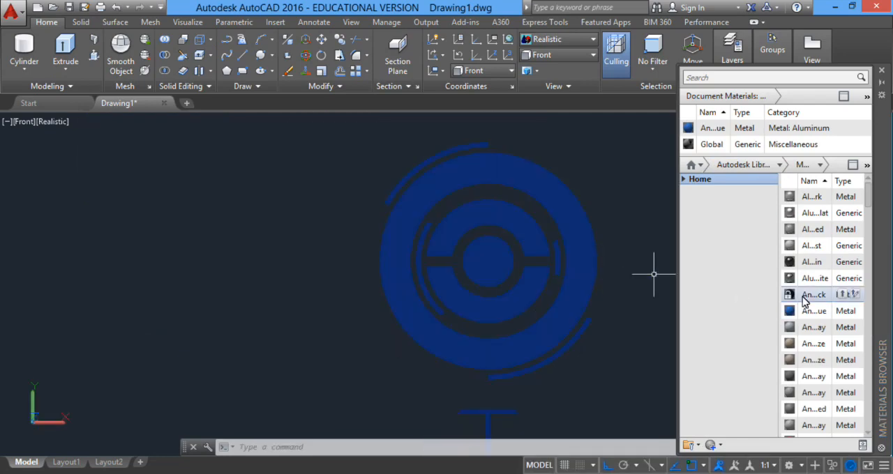
Look through the remaining Metal materials and close the materials browser.
{"action": "scroll", "coordinate": [803, 298], "scroll_direction": "down", "scroll_amount": 1}
{"action": "scroll", "coordinate": [805, 300], "scroll_direction": "down", "scroll_amount": 12}
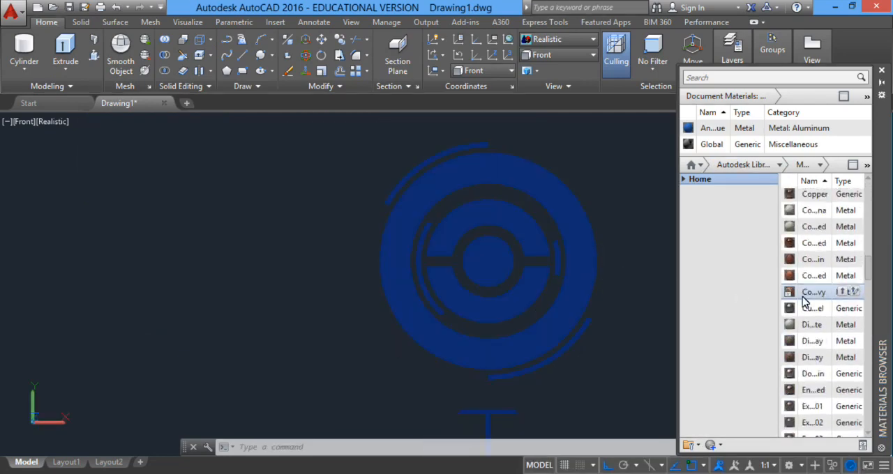
{"action": "scroll", "coordinate": [805, 300], "scroll_direction": "down", "scroll_amount": 15}
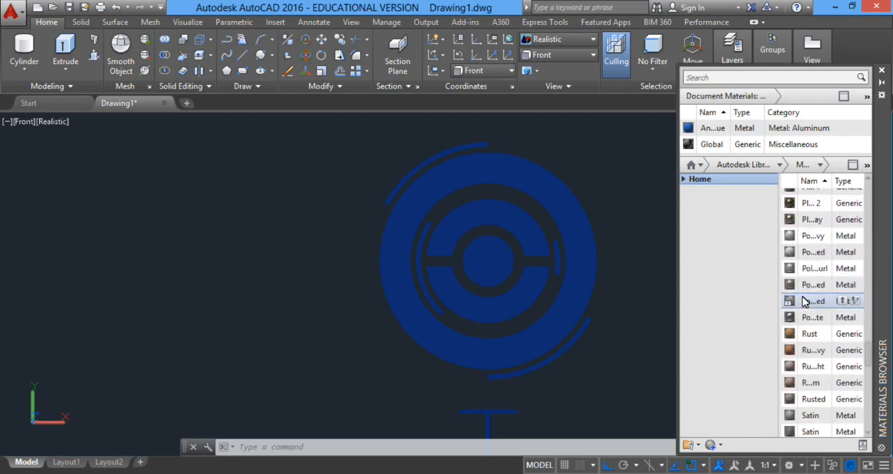
{"action": "scroll", "coordinate": [804, 300], "scroll_direction": "down", "scroll_amount": 3}
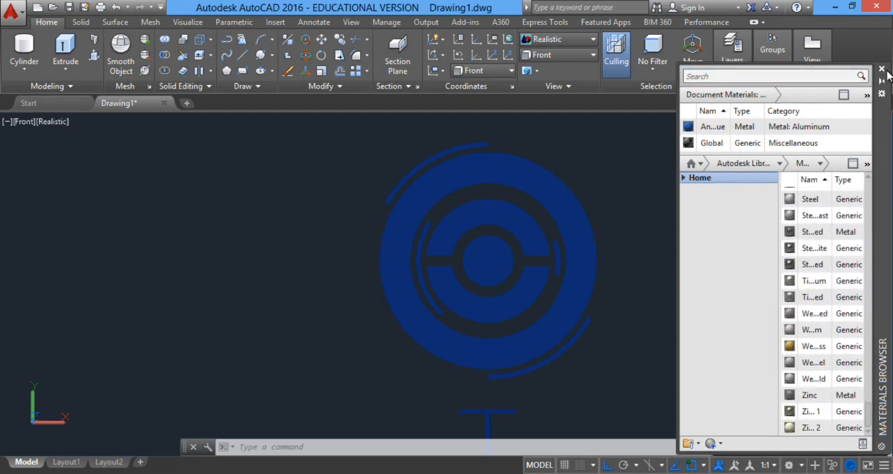
{"action": "left_click", "coordinate": [881, 71]}
Orbit the blue model and spin it with Continuous Orbit to examine it from all sides.
{"action": "left_click", "coordinate": [874, 331]}
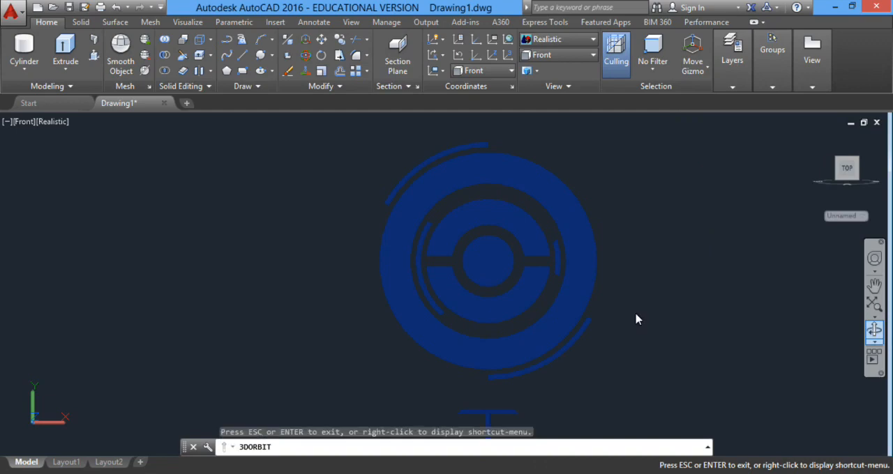
{"action": "left_click_drag", "start_coordinate": [547, 285], "coordinate": [583, 281]}
{"action": "left_click_drag", "start_coordinate": [583, 307], "coordinate": [680, 275]}
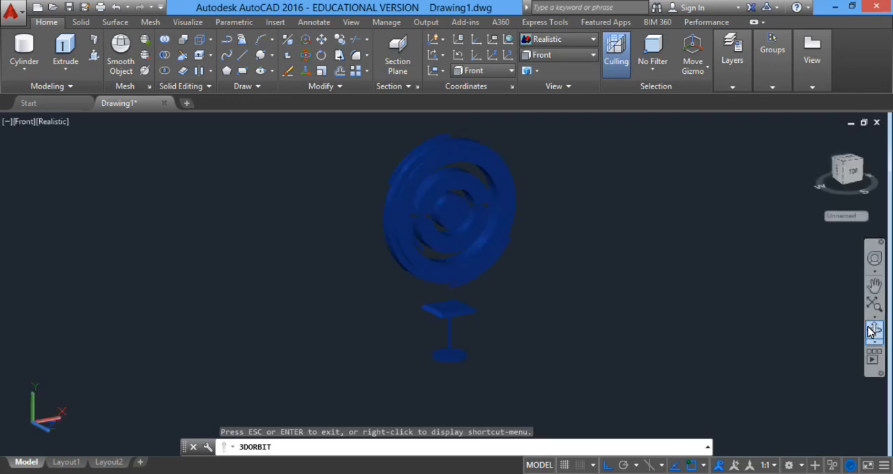
{"action": "left_click", "coordinate": [875, 341]}
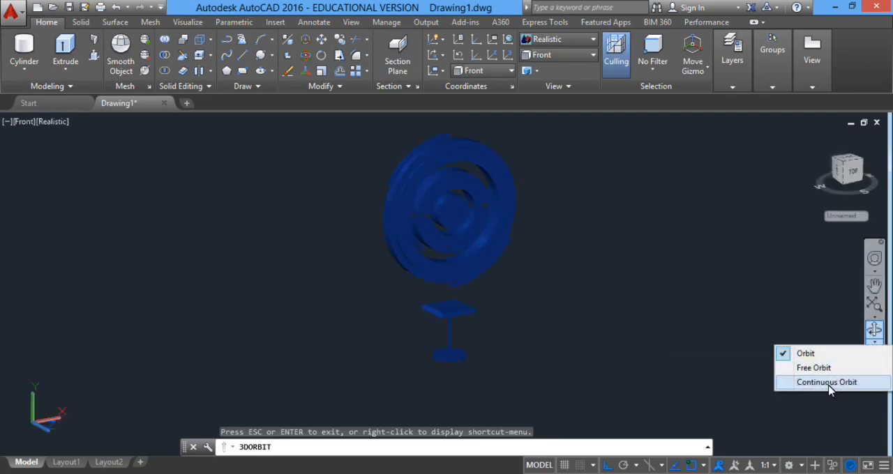
{"action": "left_click", "coordinate": [830, 382]}
{"action": "left_click_drag", "start_coordinate": [514, 318], "coordinate": [474, 251]}
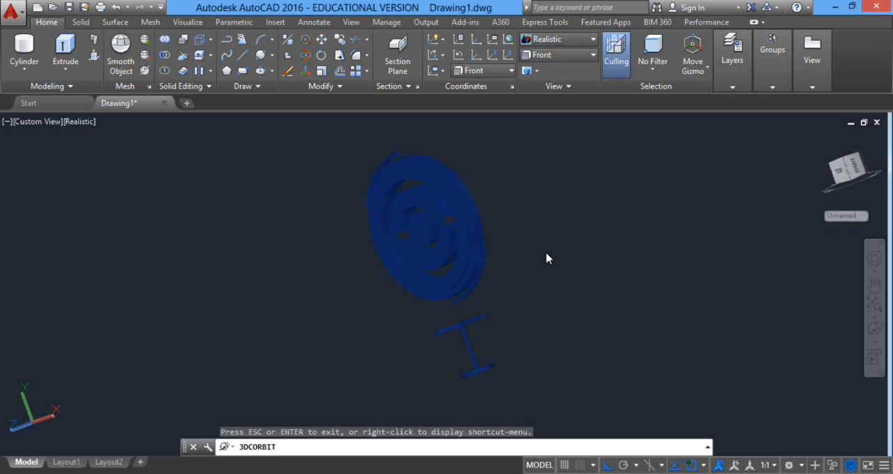
{"action": "right_click", "coordinate": [547, 259]}
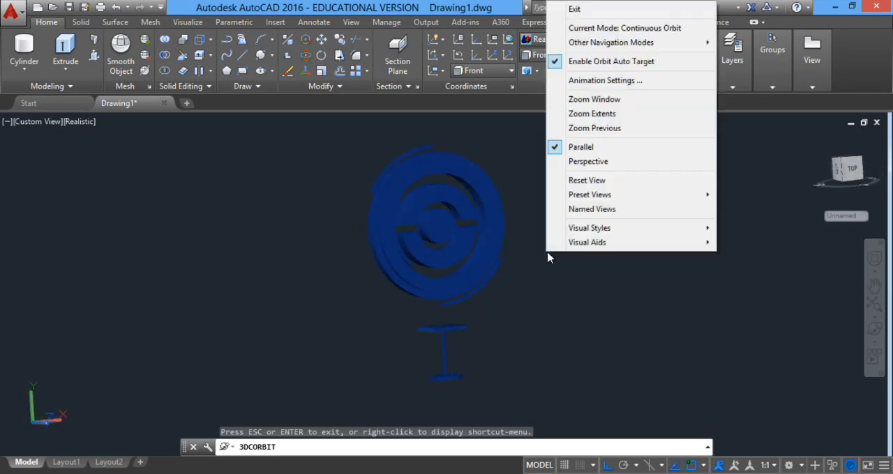
{"action": "left_click", "coordinate": [582, 11]}
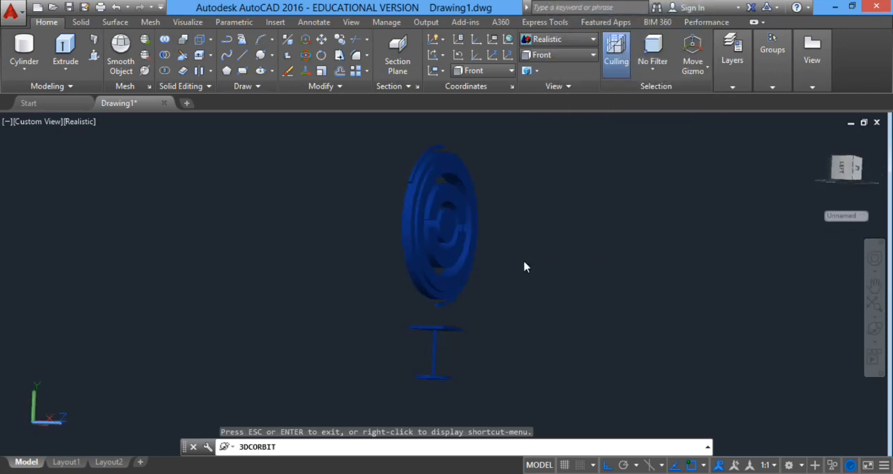
Restore the Front view and centre the whole model in the drawing area.
{"action": "left_click", "coordinate": [551, 56]}
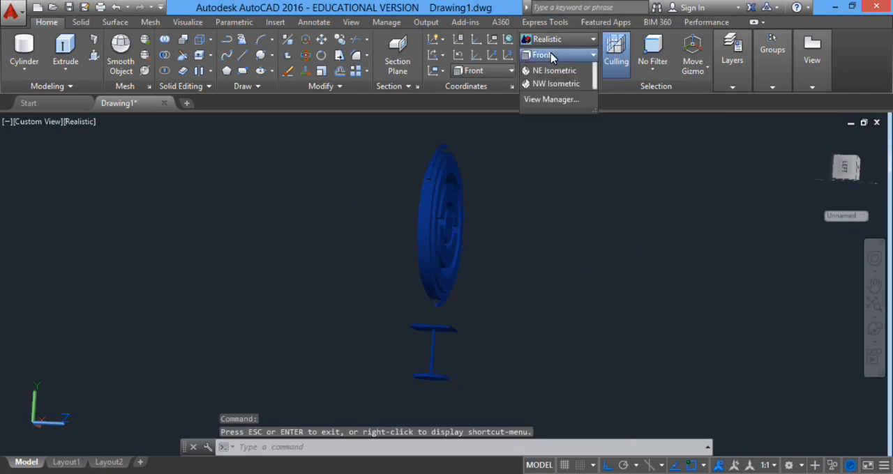
{"action": "left_click", "coordinate": [547, 124]}
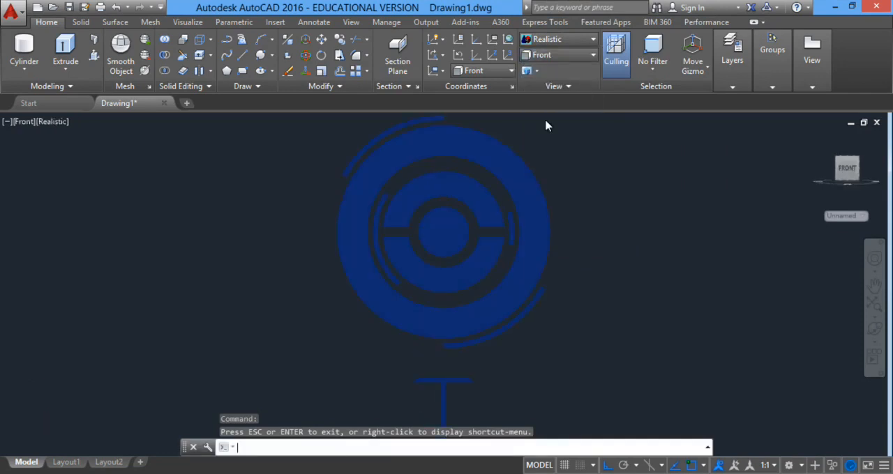
{"action": "mouse_move", "coordinate": [614, 266]}
{"action": "middle_mouse_down"}
{"action": "mouse_move", "coordinate": [507, 269]}
{"action": "mouse_move", "coordinate": [535, 264]}
{"action": "middle_mouse_up"}
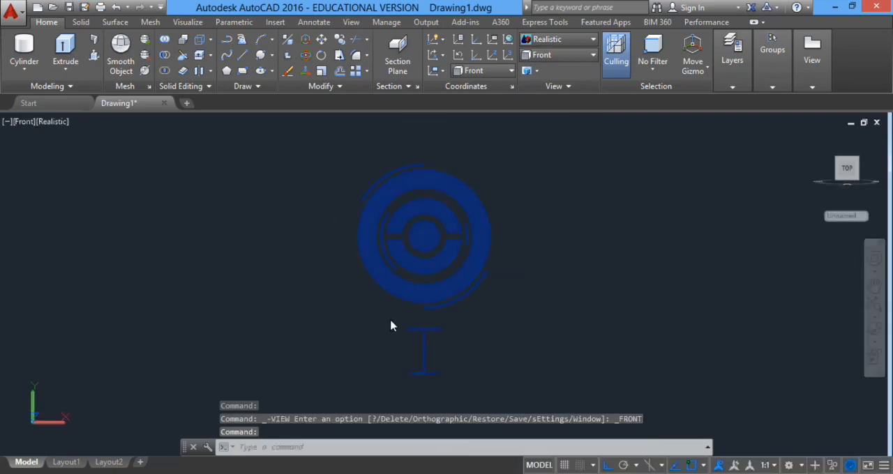